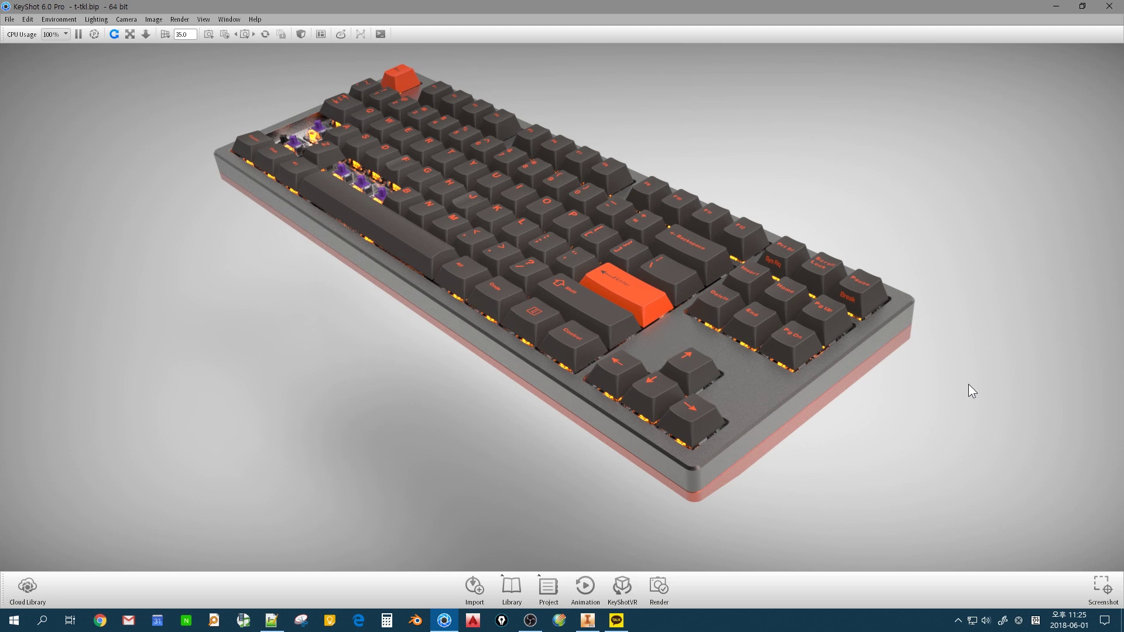
{"action": "left_click_drag", "start_coordinate": [921, 477], "coordinate": [624, 424]}
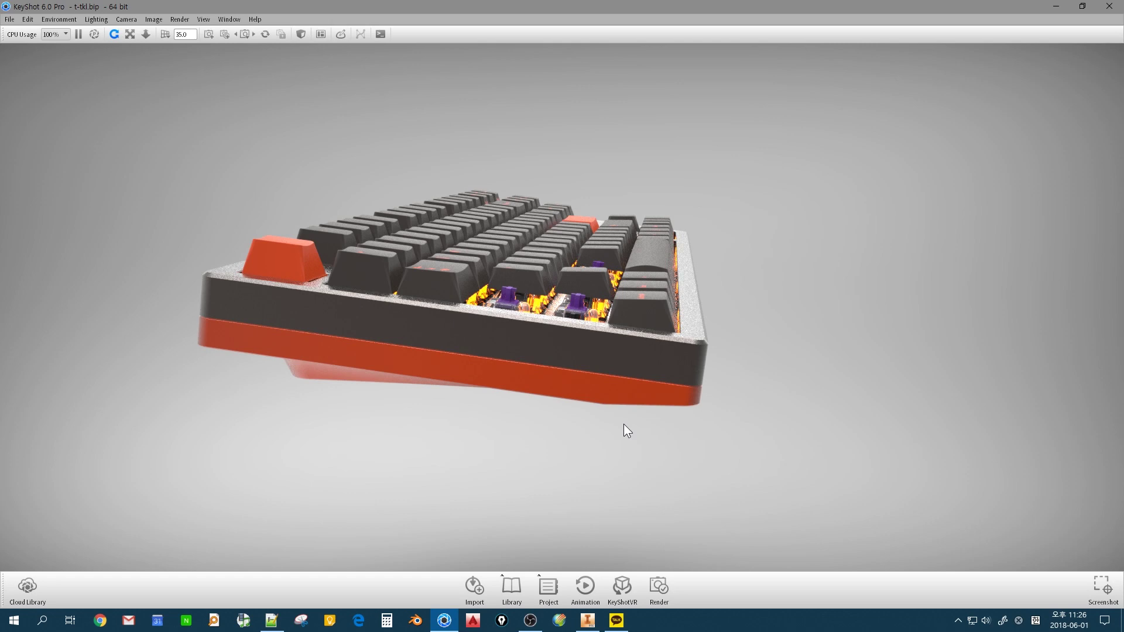
{"action": "left_click_drag", "start_coordinate": [720, 429], "coordinate": [693, 442]}
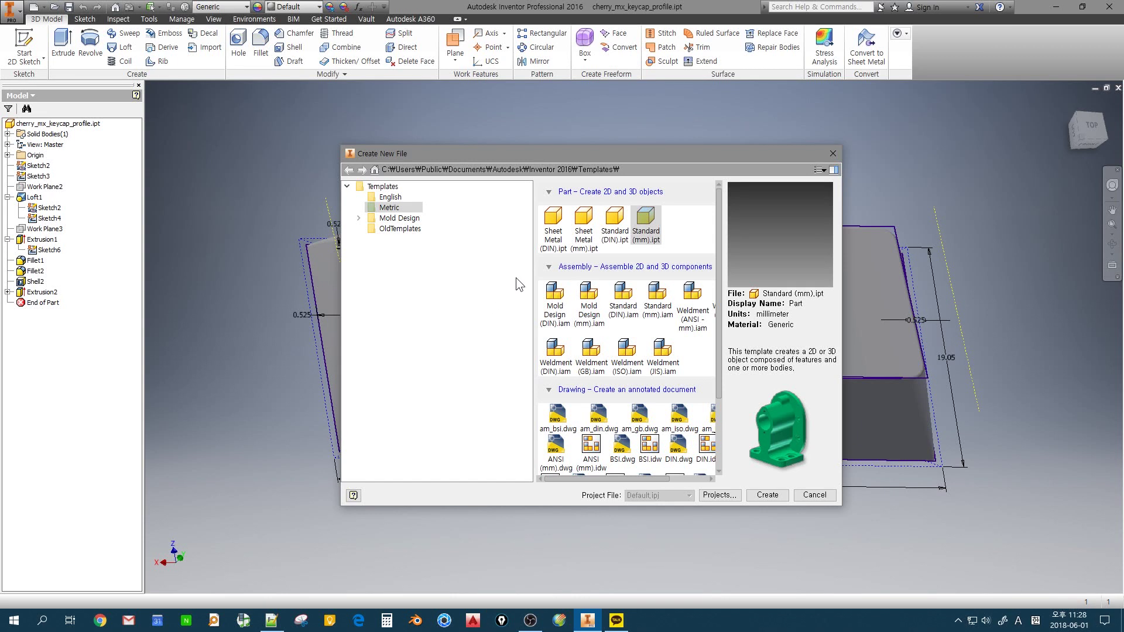
In Autodesk Inventor, create a part from the metric Standard (mm).ipt template and start a sketch on the XY plane
{"action": "double_click", "coordinate": [646, 230]}
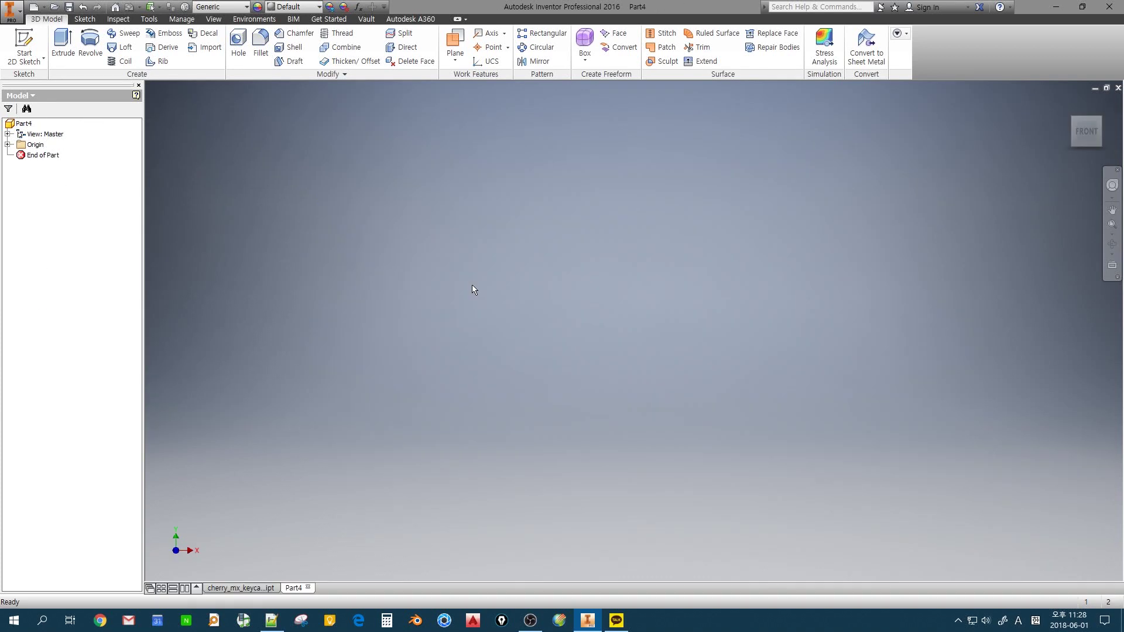
{"action": "left_click", "coordinate": [24, 46]}
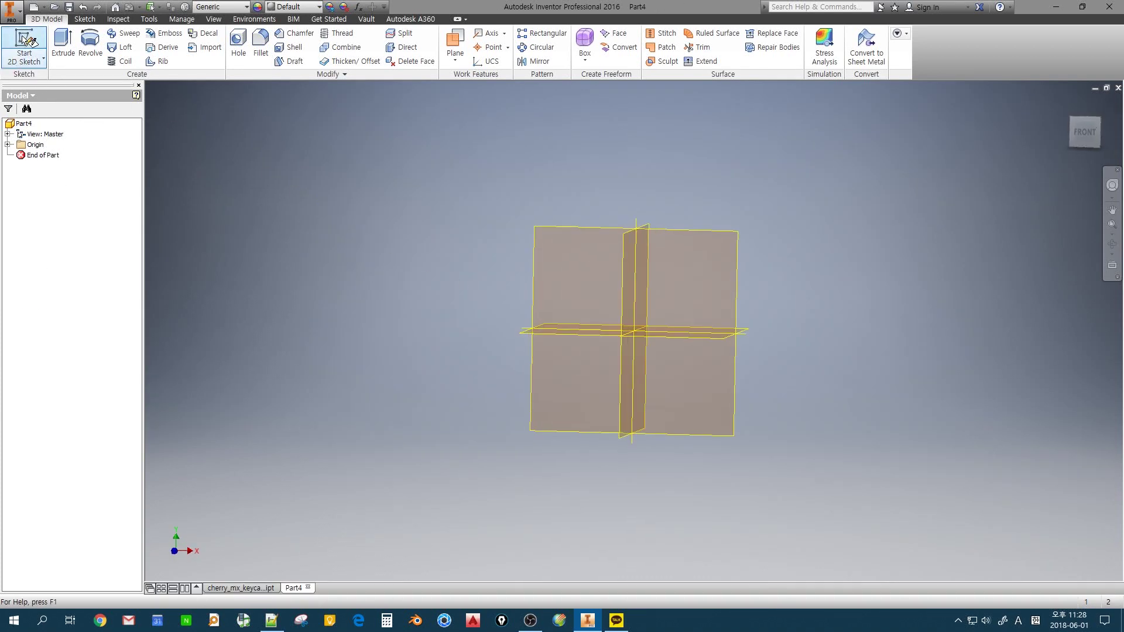
{"action": "left_click", "coordinate": [684, 233]}
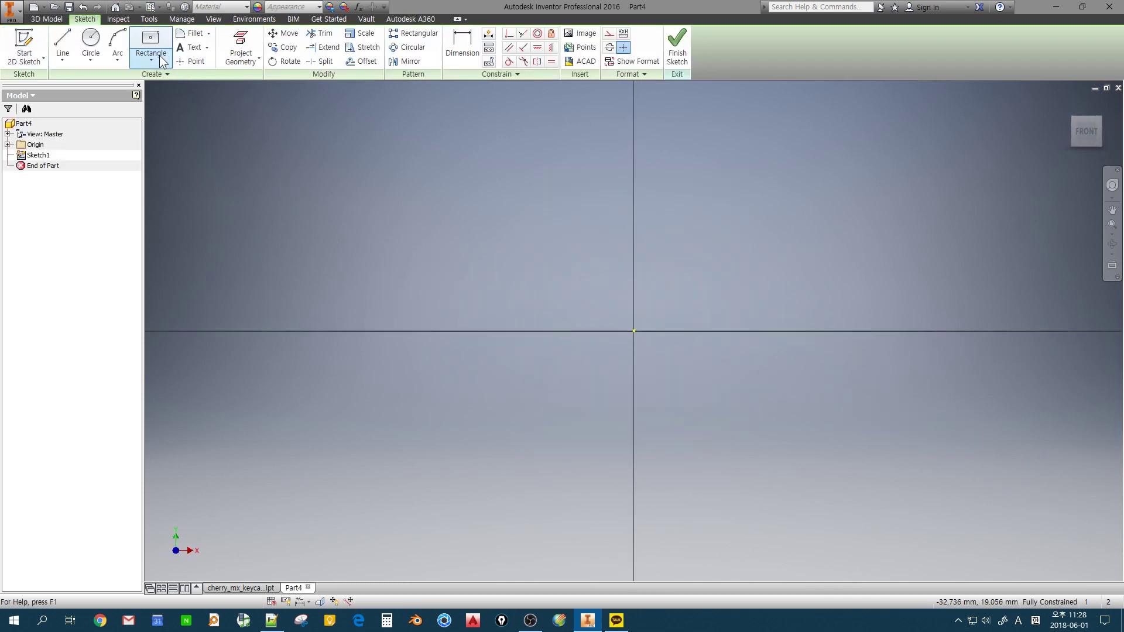
Draw a two-point center rectangle on the origin, 19.05 mm wide and 19.05 mm high
{"action": "left_click", "coordinate": [152, 58]}
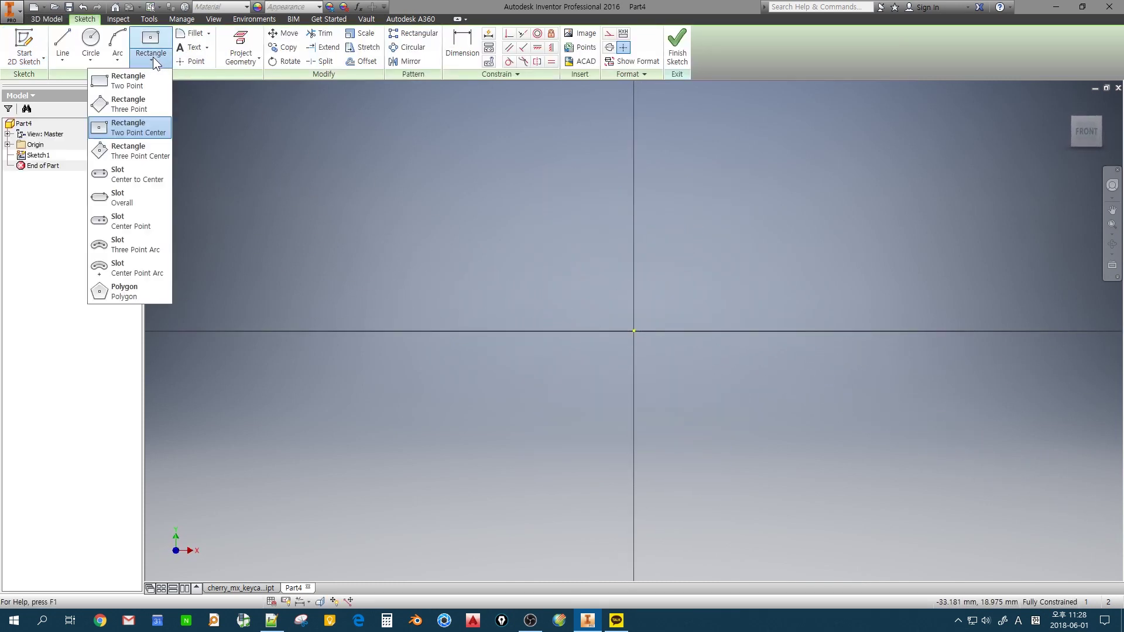
{"action": "left_click", "coordinate": [130, 128]}
{"action": "left_click", "coordinate": [634, 331]}
{"action": "type", "text": "19"}
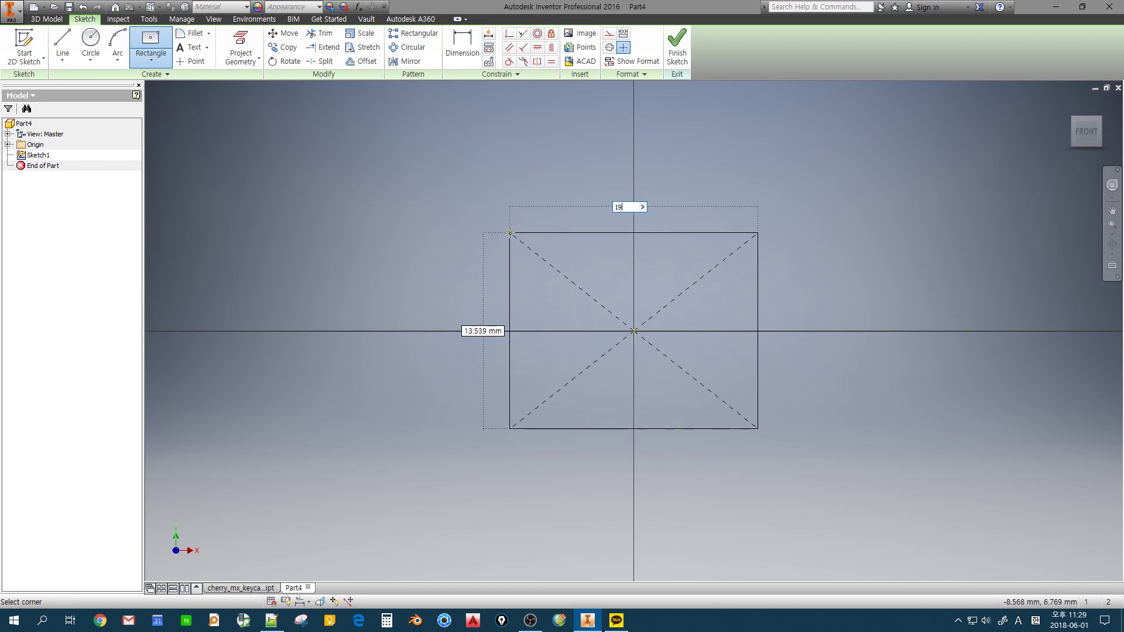
{"action": "type", "text": ".05"}
{"action": "key", "text": "Tab"}
{"action": "type", "text": "19"}
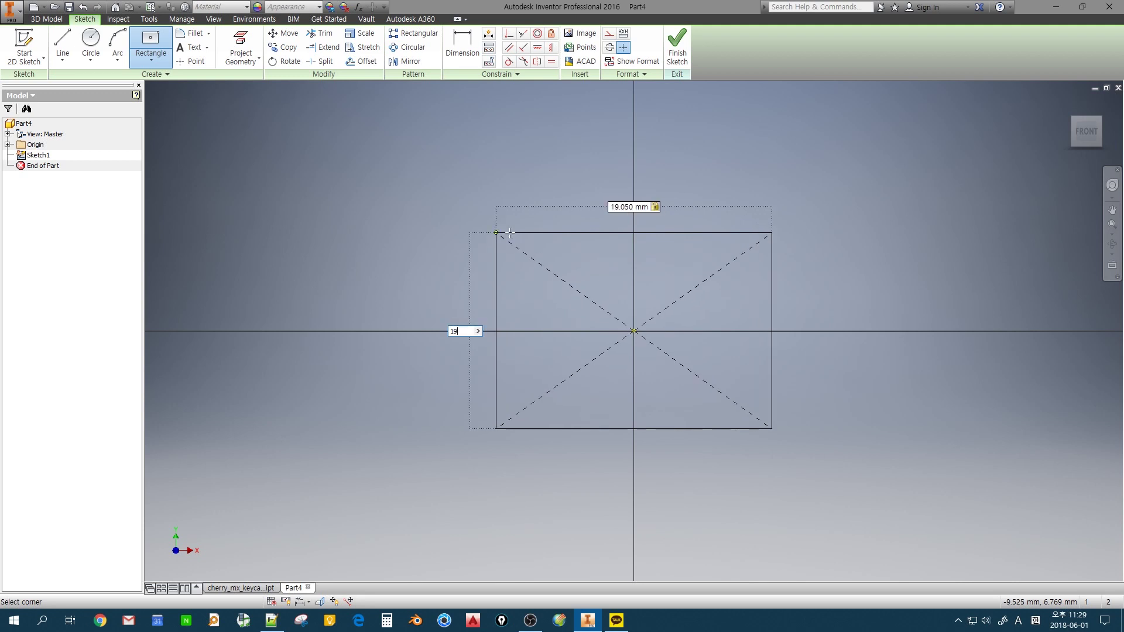
{"action": "type", "text": ".05"}
{"action": "key", "text": "Return"}
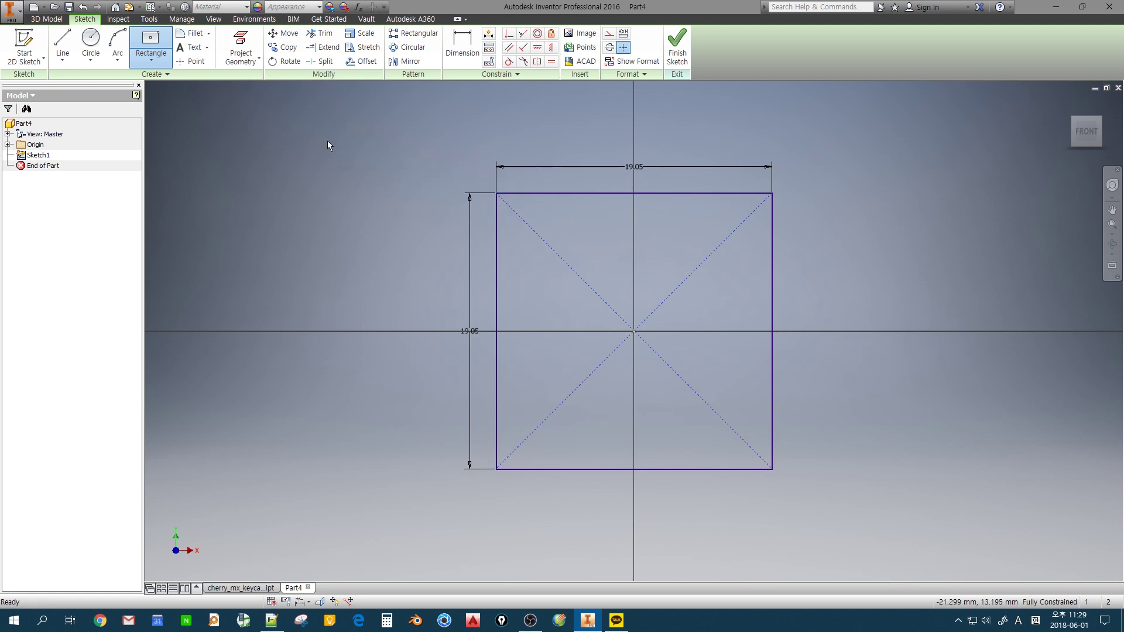
{"action": "key", "text": "Escape"}
Convert all lines of the 19.05 mm square to construction geometry
{"action": "left_click_drag", "start_coordinate": [401, 137], "coordinate": [842, 516]}
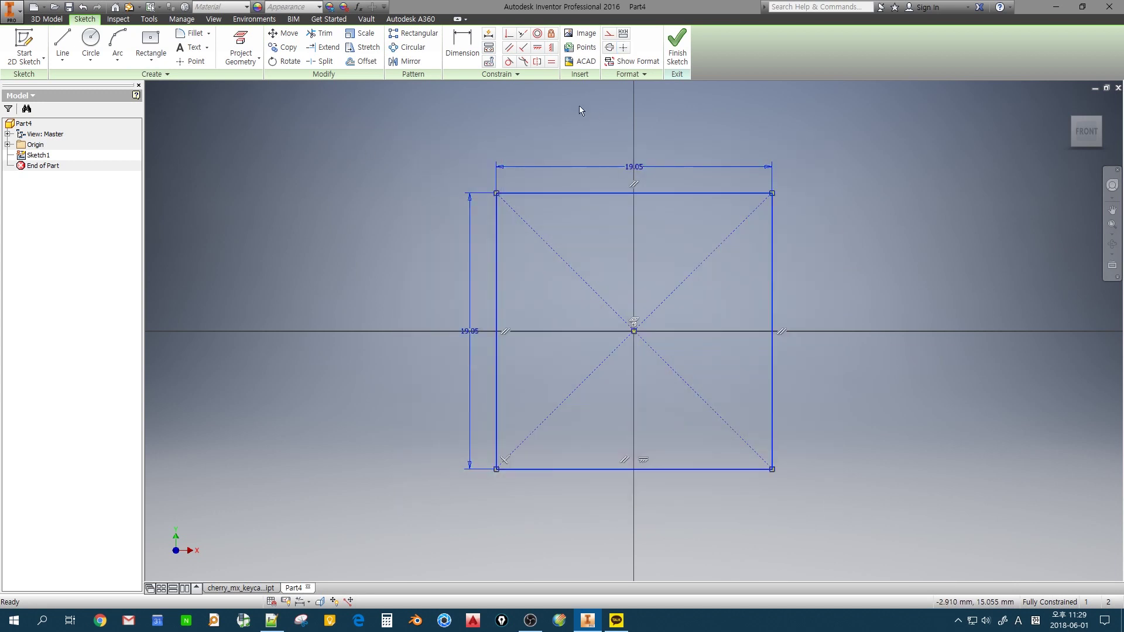
{"action": "left_click", "coordinate": [610, 34]}
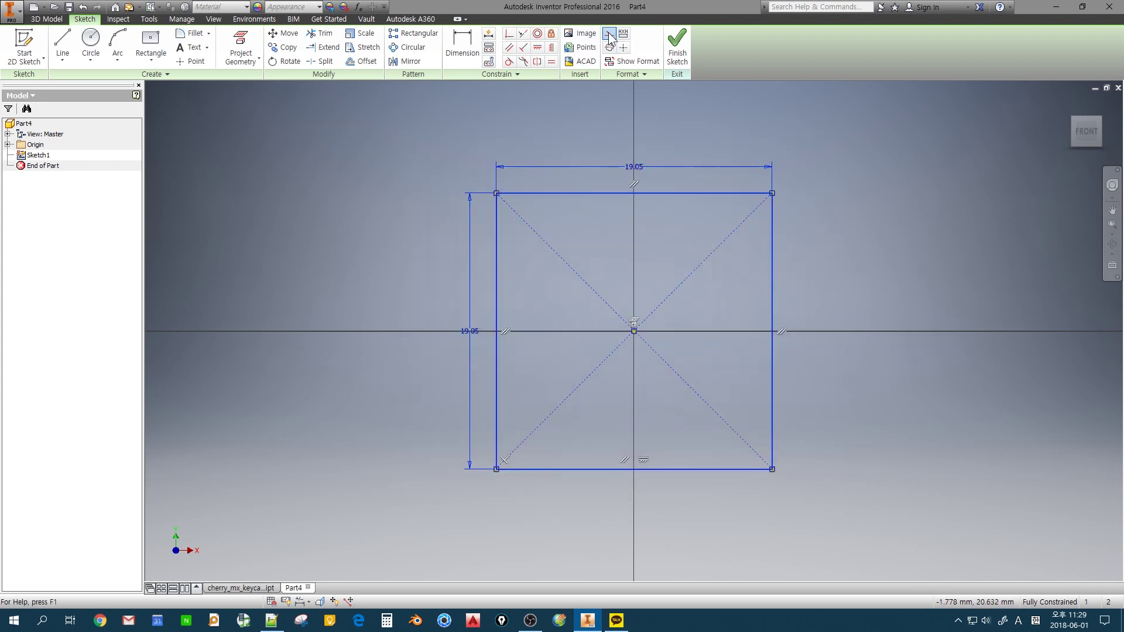
{"action": "left_click", "coordinate": [602, 229]}
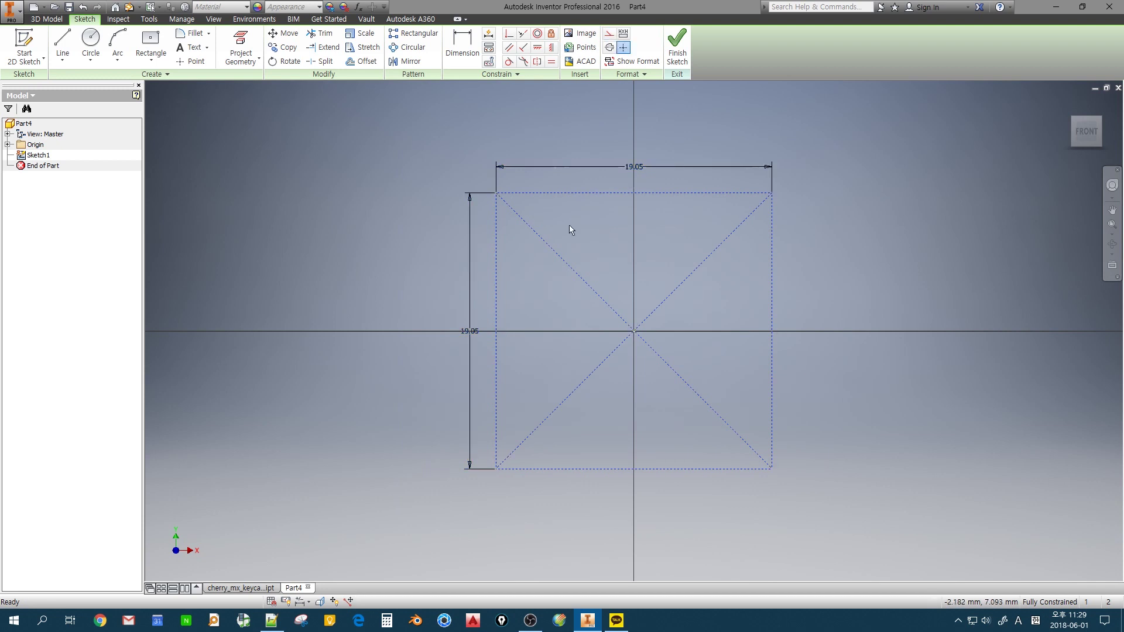
Draw a second center rectangle on the origin inside the construction square, about 14.5 mm wide and 10.9 mm high
{"action": "left_click", "coordinate": [151, 42]}
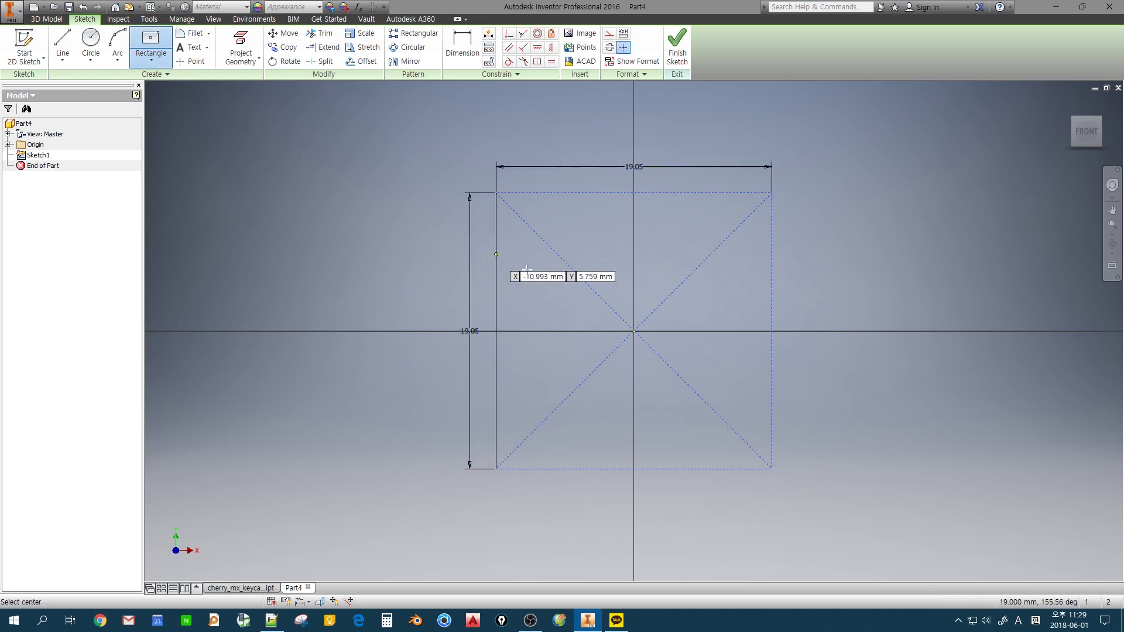
{"action": "left_click", "coordinate": [633, 331]}
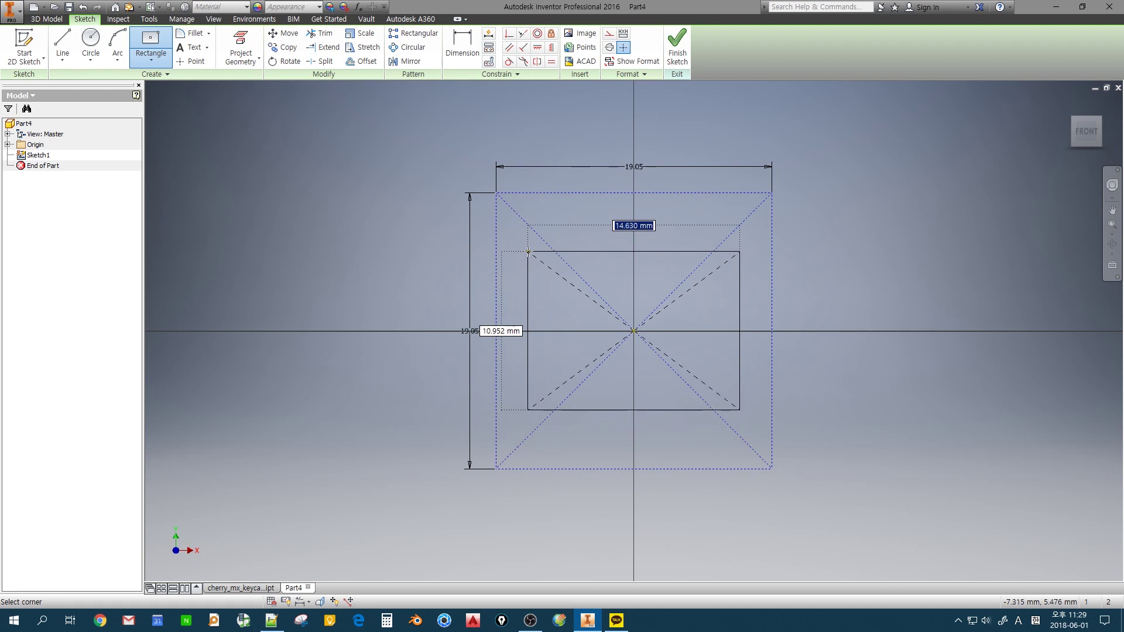
{"action": "left_click", "coordinate": [530, 252]}
{"action": "key", "text": "Escape"}
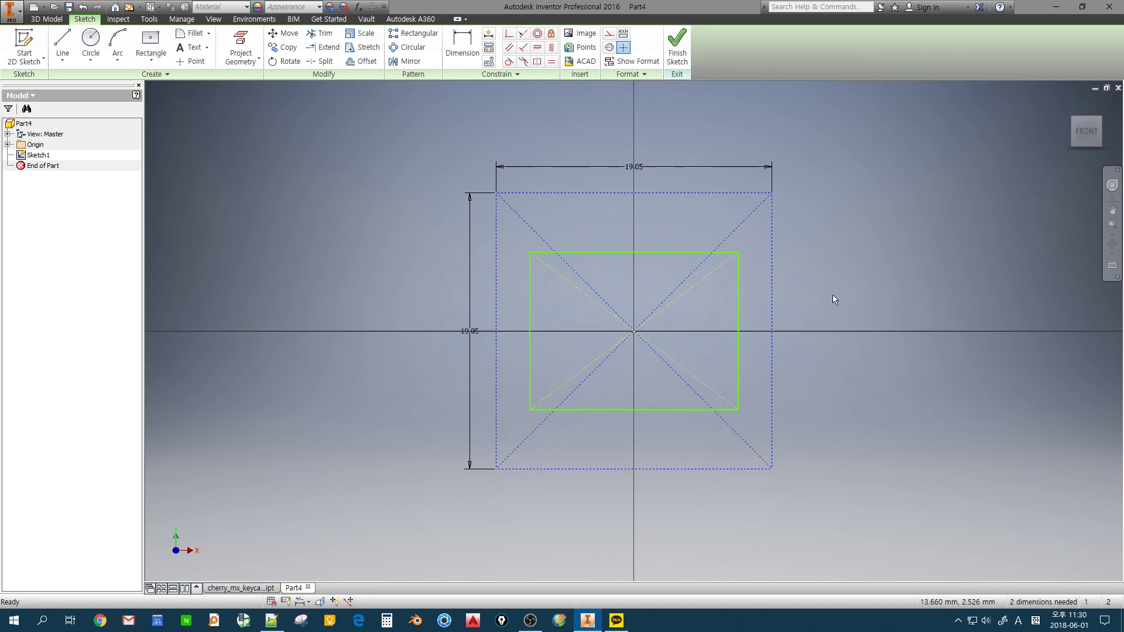
Dimension the gap between the top edges of the inner rectangle and the construction square as 0.525 mm
{"action": "left_click", "coordinate": [463, 58]}
{"action": "left_click", "coordinate": [683, 253]}
{"action": "left_click", "coordinate": [698, 193]}
{"action": "left_click", "coordinate": [815, 219]}
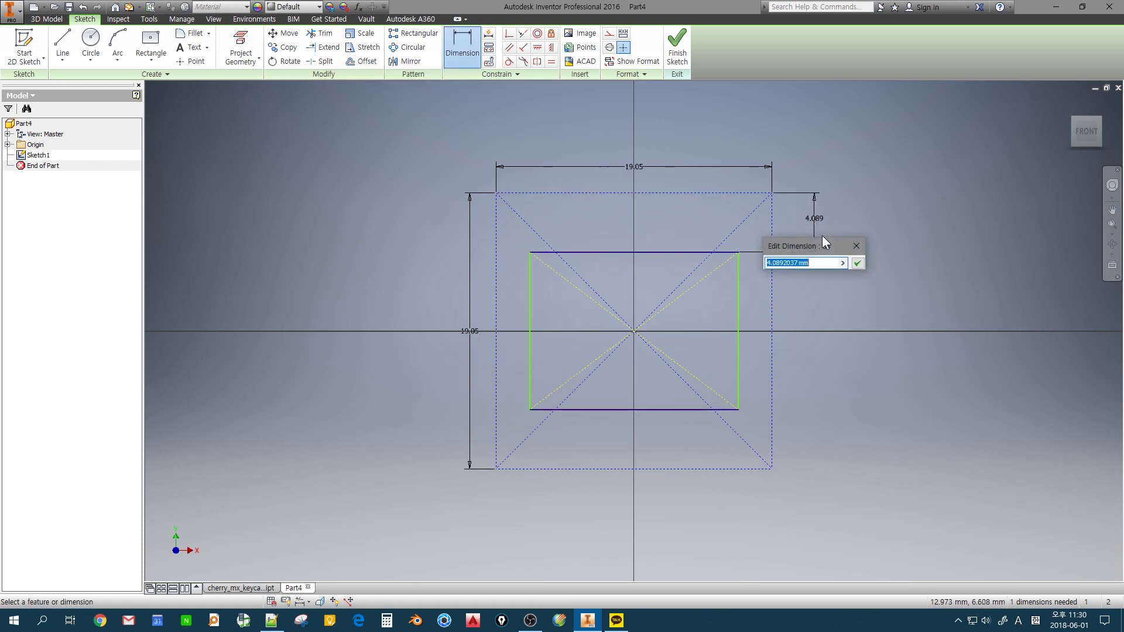
{"action": "type", "text": "0.525"}
{"action": "key", "text": "Return"}
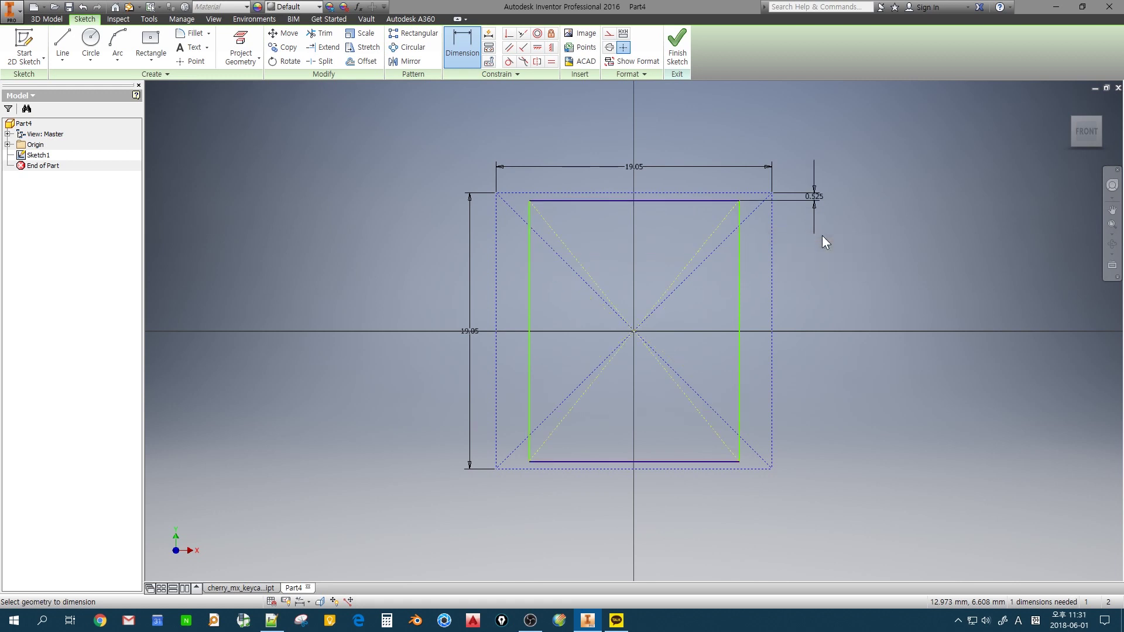
Dimension the gap between the right edges of the inner rectangle and the construction square as 0.525 mm
{"action": "left_click", "coordinate": [739, 299]}
{"action": "left_click", "coordinate": [772, 297]}
{"action": "left_click", "coordinate": [815, 486]}
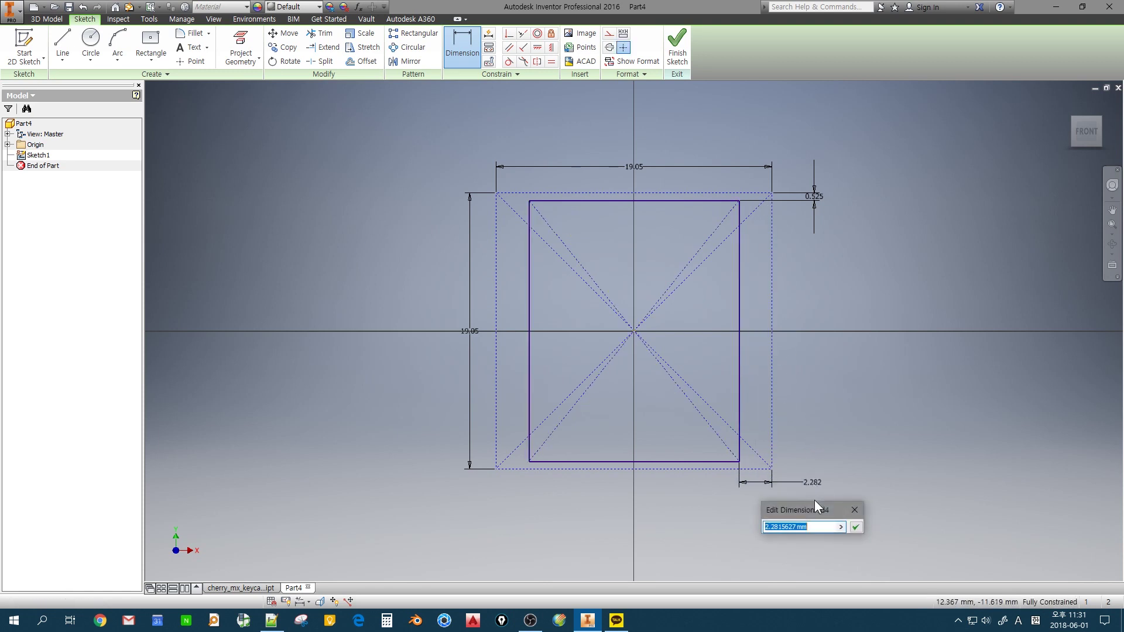
{"action": "type", "text": "0.525"}
{"action": "key", "text": "Return"}
{"action": "key", "text": "Escape"}
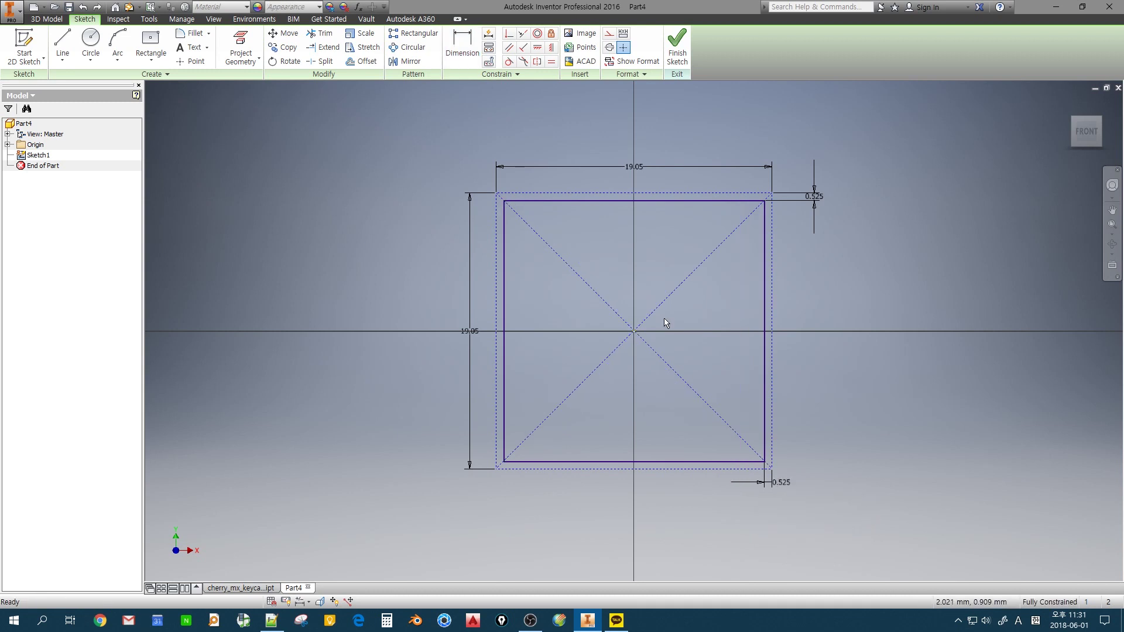
Draw a circle with a 5.5 mm diameter centered on the origin
{"action": "left_click", "coordinate": [91, 42]}
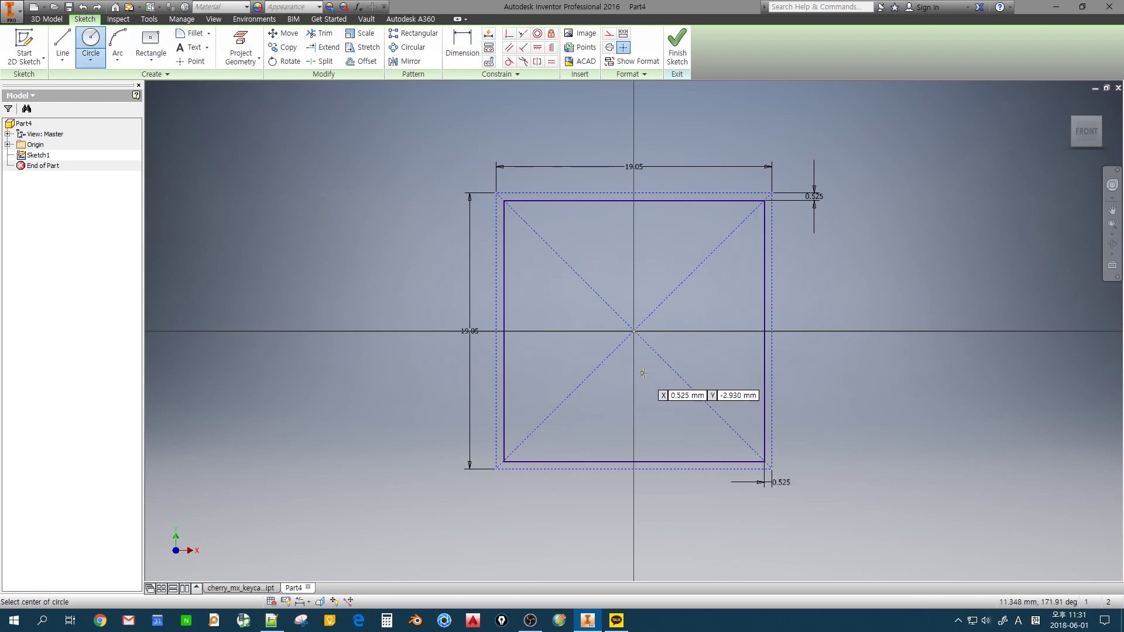
{"action": "left_click", "coordinate": [633, 331]}
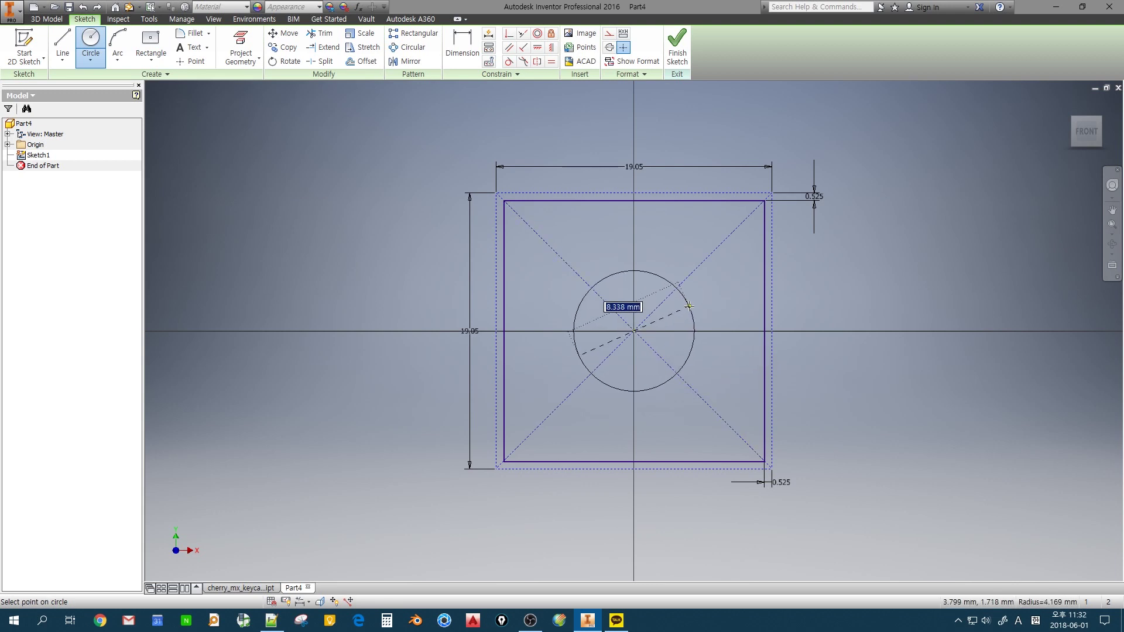
{"action": "type", "text": "5.5"}
{"action": "key", "text": "Return"}
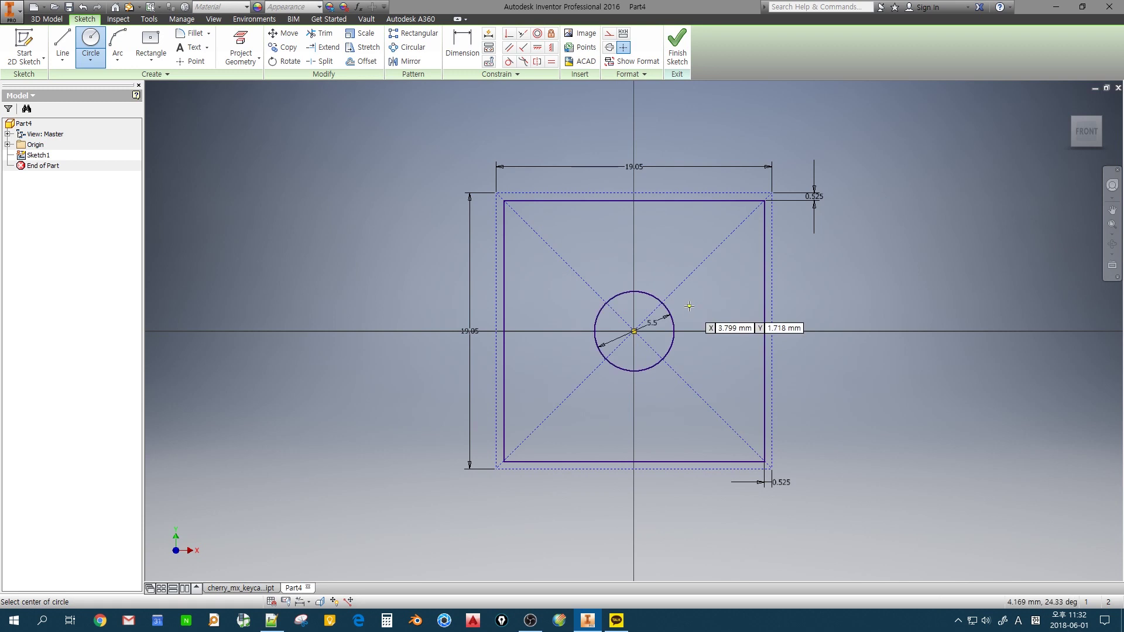
Draw the vertical bar of the stem cross as a center rectangle on the origin, 1.2 mm wide and 4 mm high
{"action": "scroll", "coordinate": [648, 336], "scroll_direction": "down", "scroll_amount": 4}
{"action": "scroll", "coordinate": [647, 336], "scroll_direction": "up", "scroll_amount": 5}
{"action": "scroll", "coordinate": [648, 335], "scroll_direction": "up", "scroll_amount": 3}
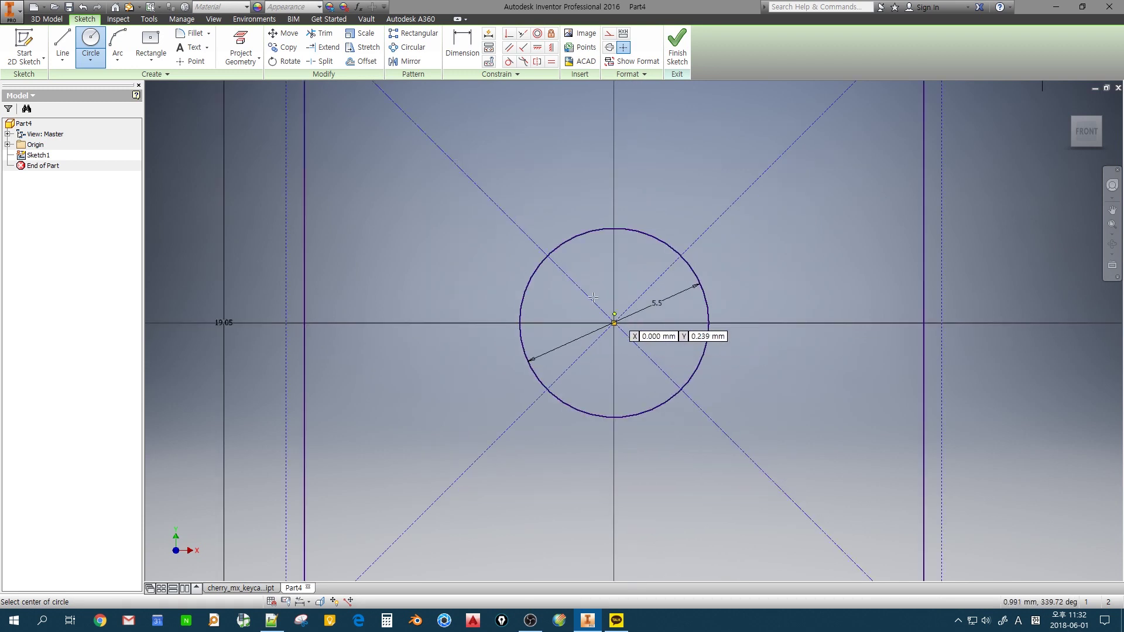
{"action": "left_click", "coordinate": [151, 39]}
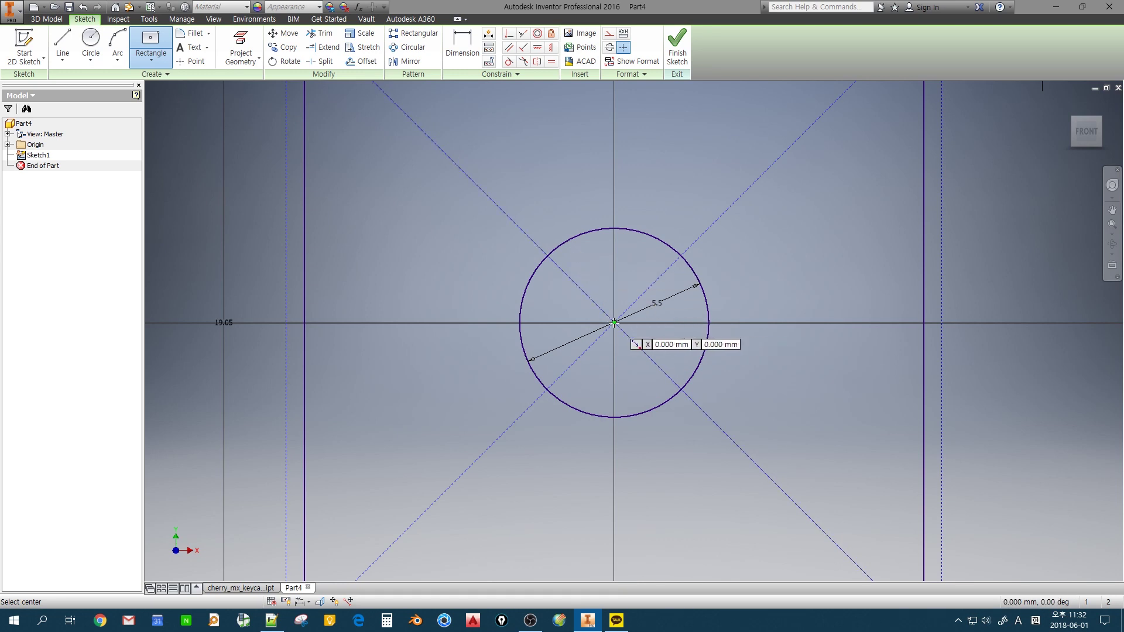
{"action": "left_click", "coordinate": [613, 322]}
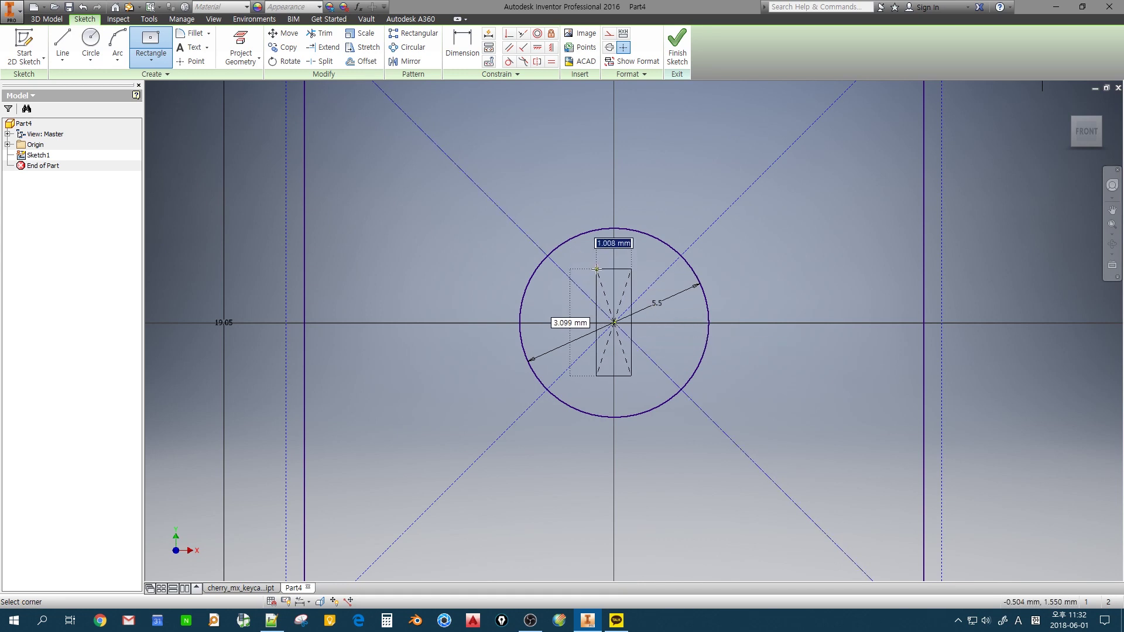
{"action": "type", "text": "1.2"}
{"action": "key", "text": "Tab"}
{"action": "type", "text": "4"}
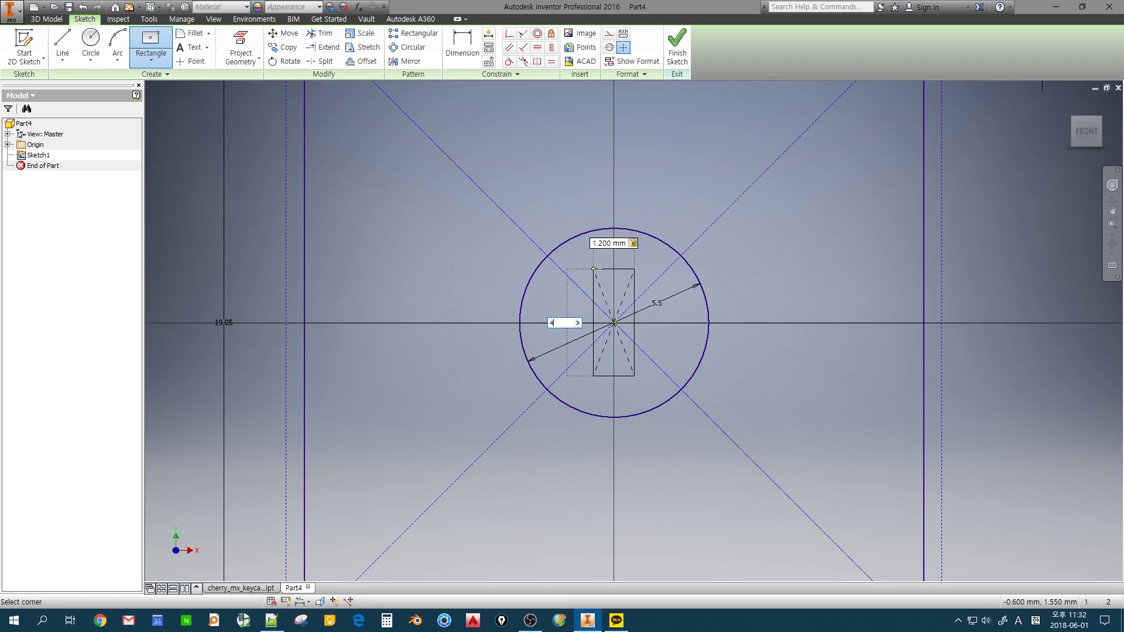
{"action": "key", "text": "Return"}
Draw the horizontal bar of the stem cross as a center rectangle on the origin, 4 mm wide and 1.2 mm high
{"action": "left_click", "coordinate": [614, 323]}
{"action": "type", "text": "4"}
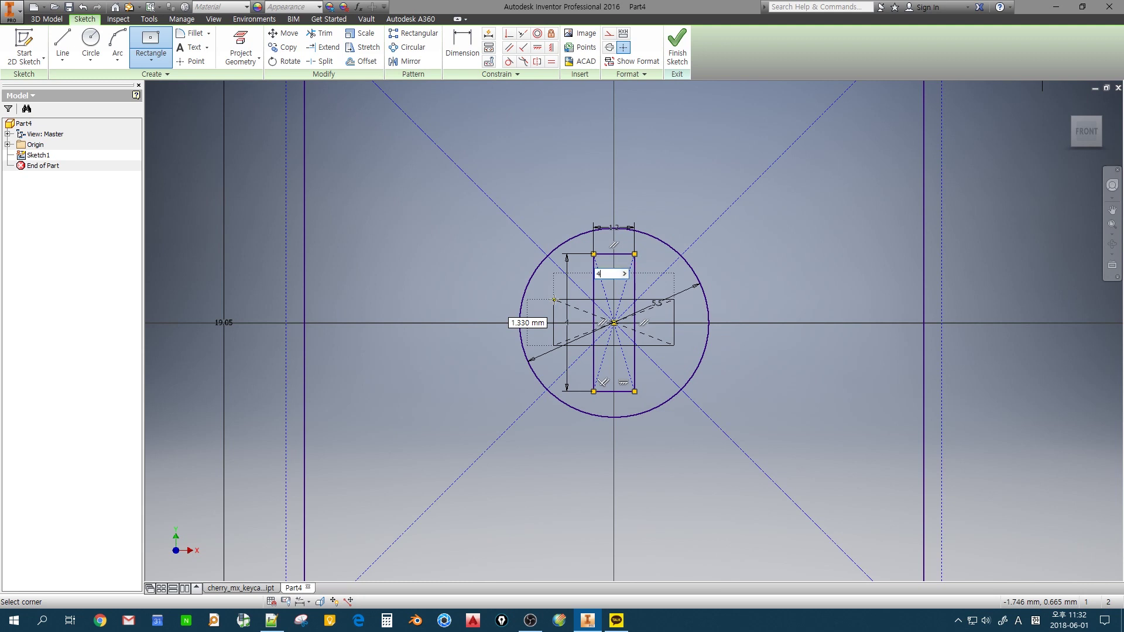
{"action": "key", "text": "Tab"}
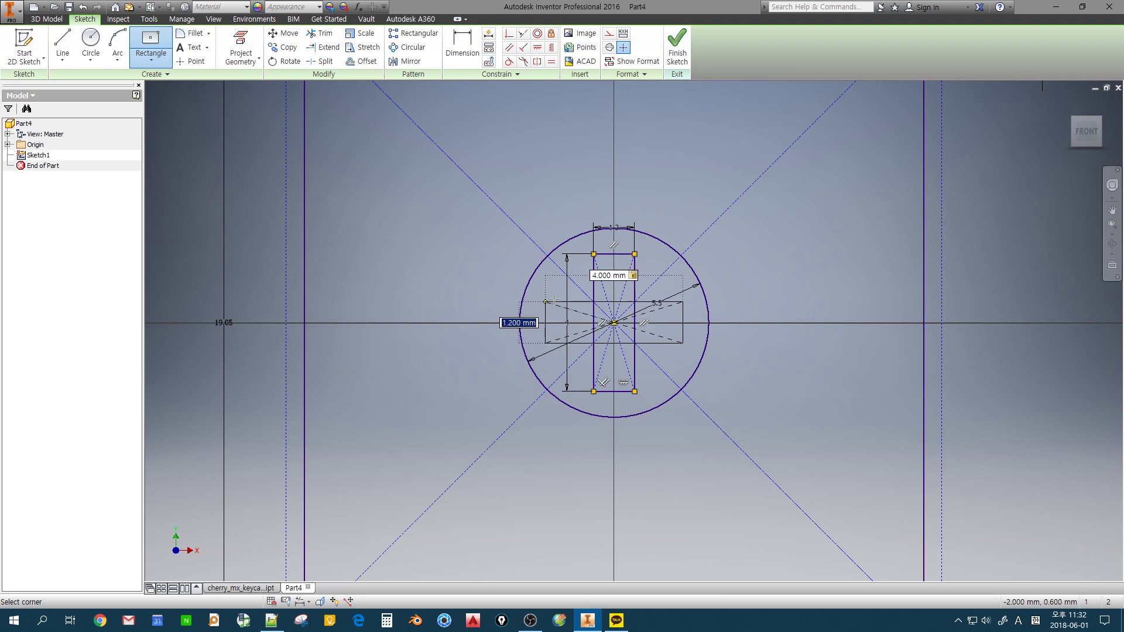
{"action": "type", "text": "1.2"}
{"action": "key", "text": "Tab"}
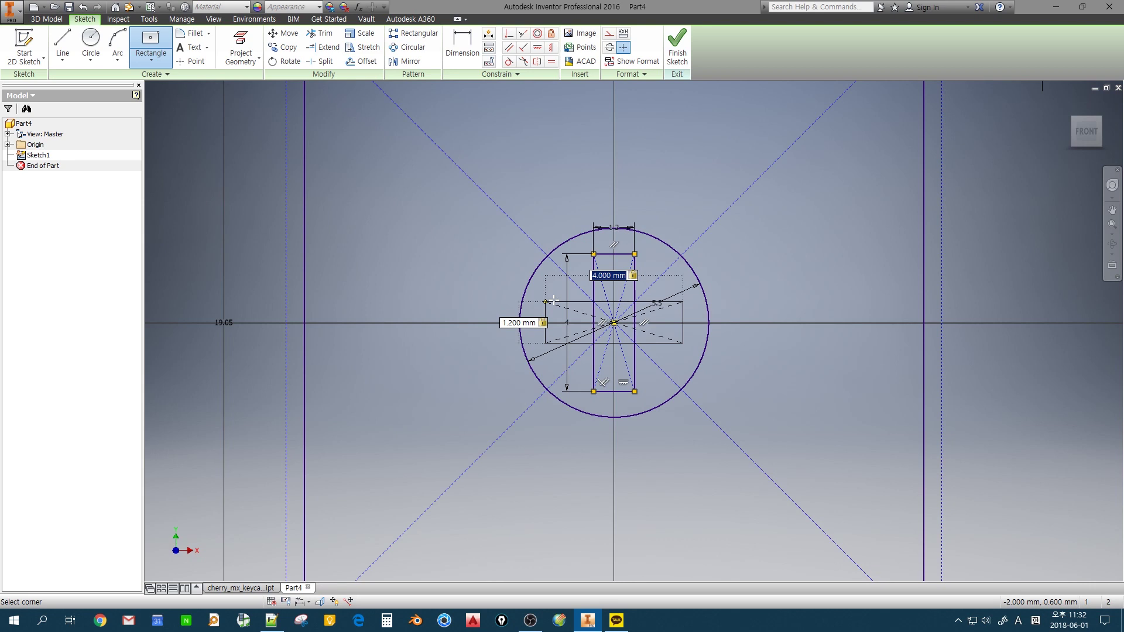
{"action": "key", "text": "Return"}
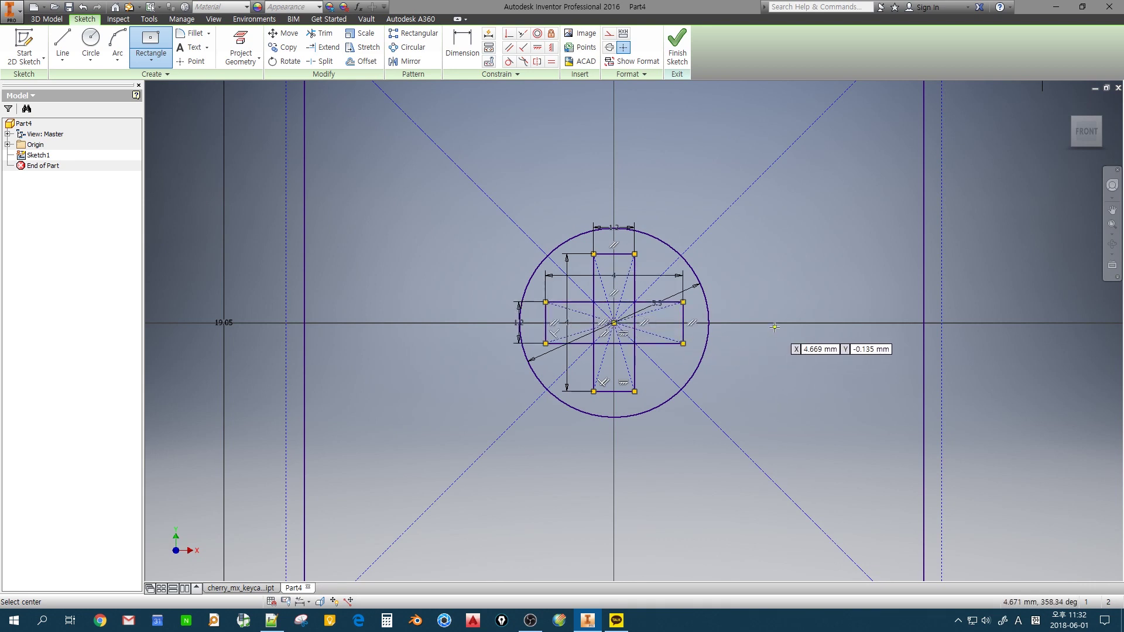
Finish the keycap base sketch and start a new sketch on the YZ plane
{"action": "scroll", "coordinate": [775, 326], "scroll_direction": "up", "scroll_amount": 5}
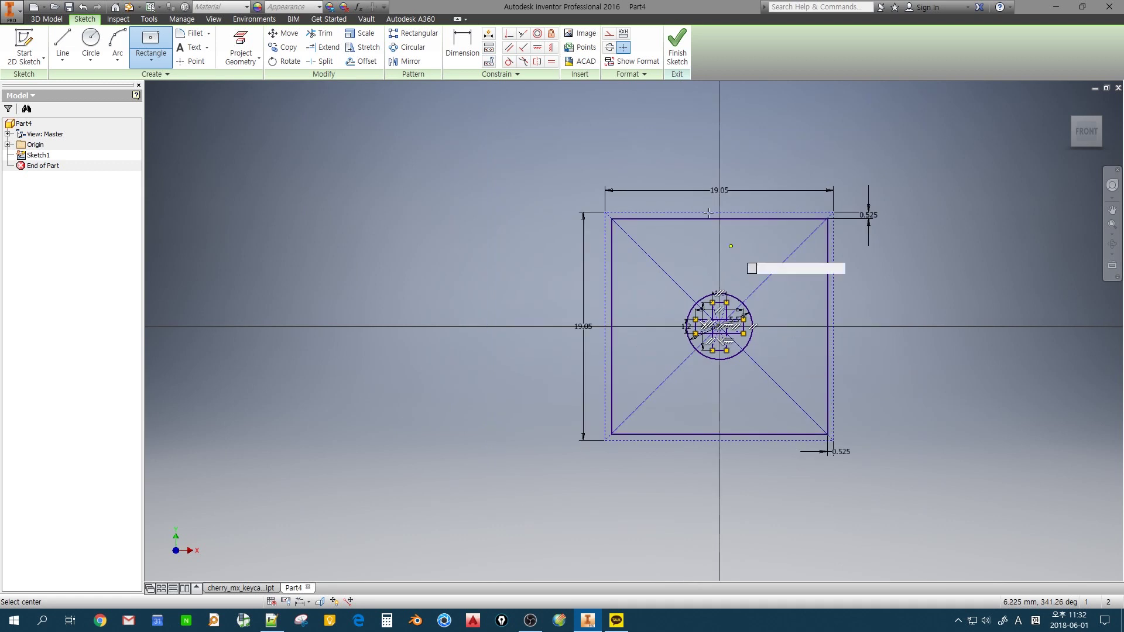
{"action": "left_click", "coordinate": [676, 50]}
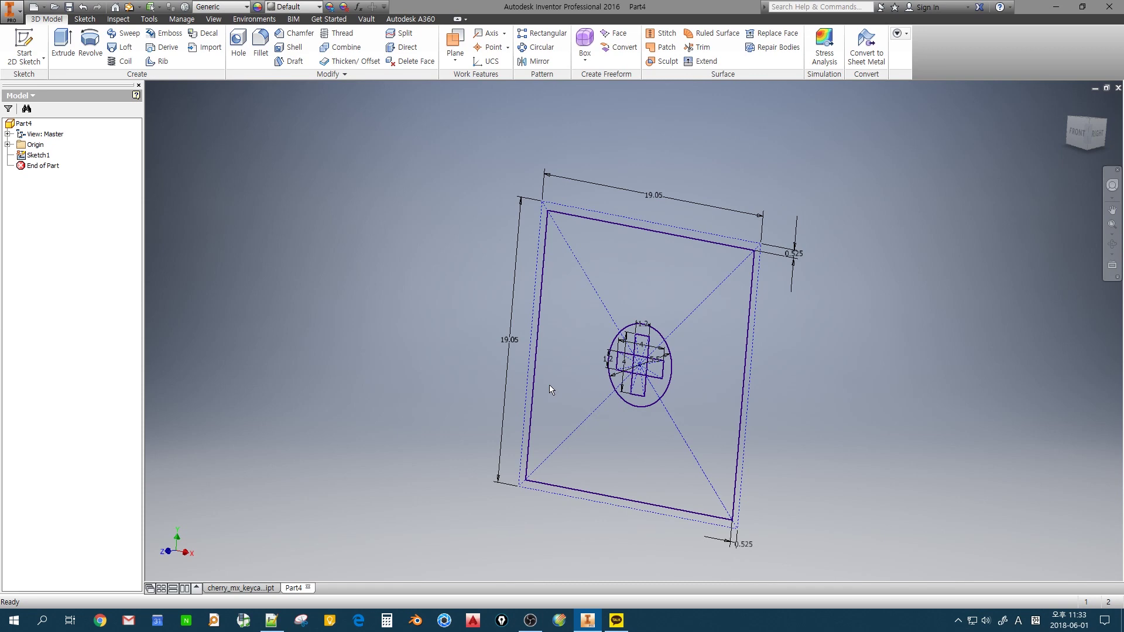
{"action": "left_click", "coordinate": [21, 40]}
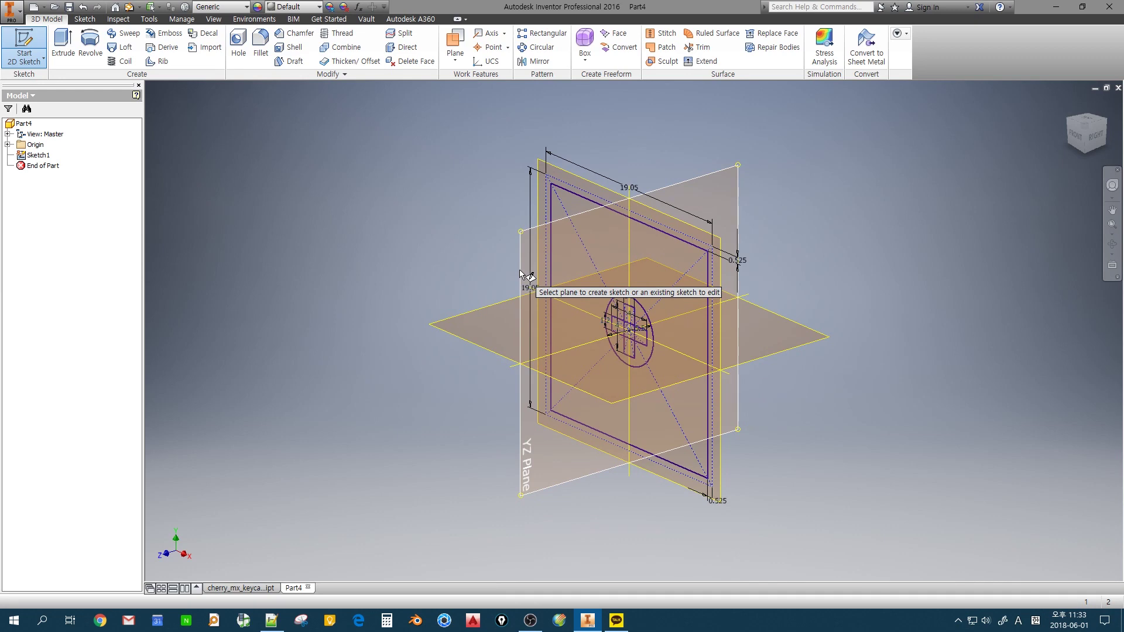
{"action": "left_click", "coordinate": [520, 272]}
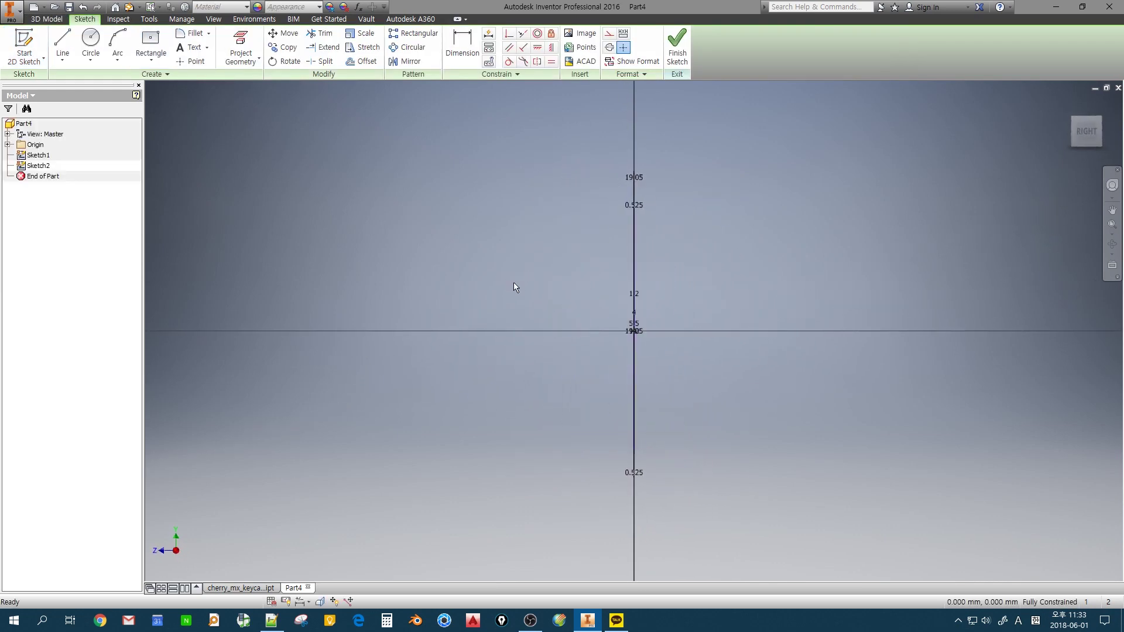
Project the two opposite edges of the base outline that cross the sketch plane into the side-profile sketch
{"action": "mouse_move", "coordinate": [497, 273]}
{"action": "middle_mouse_down", "text": "shift"}
{"action": "mouse_move", "coordinate": [489, 261]}
{"action": "mouse_move", "coordinate": [512, 272]}
{"action": "middle_mouse_up", "text": "shift"}
{"action": "left_click", "coordinate": [241, 47]}
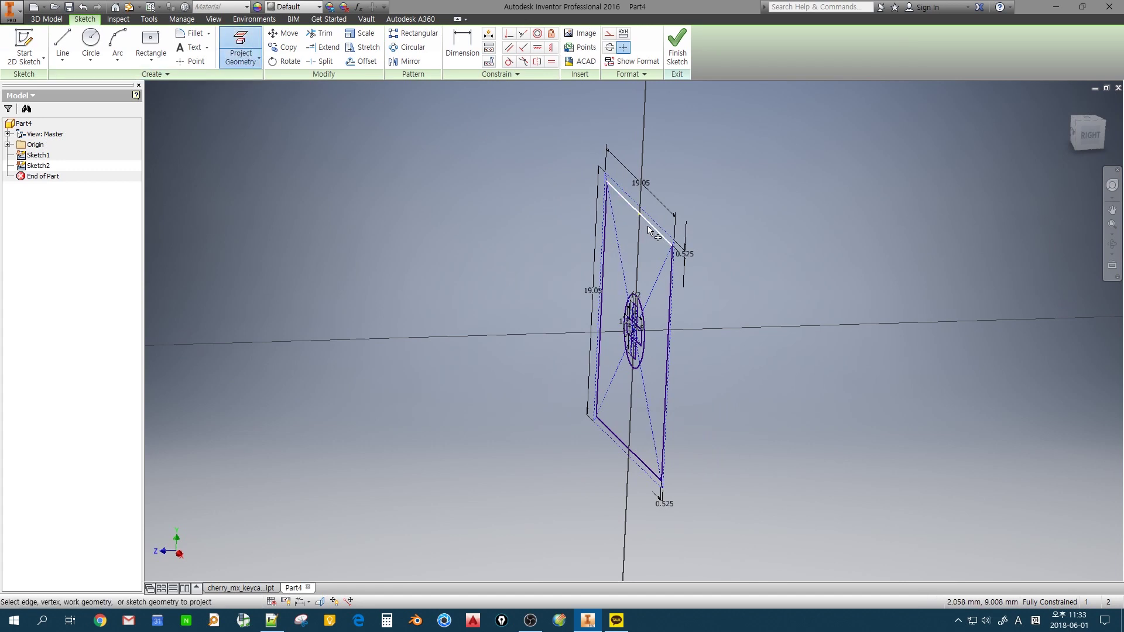
{"action": "left_click", "coordinate": [619, 441]}
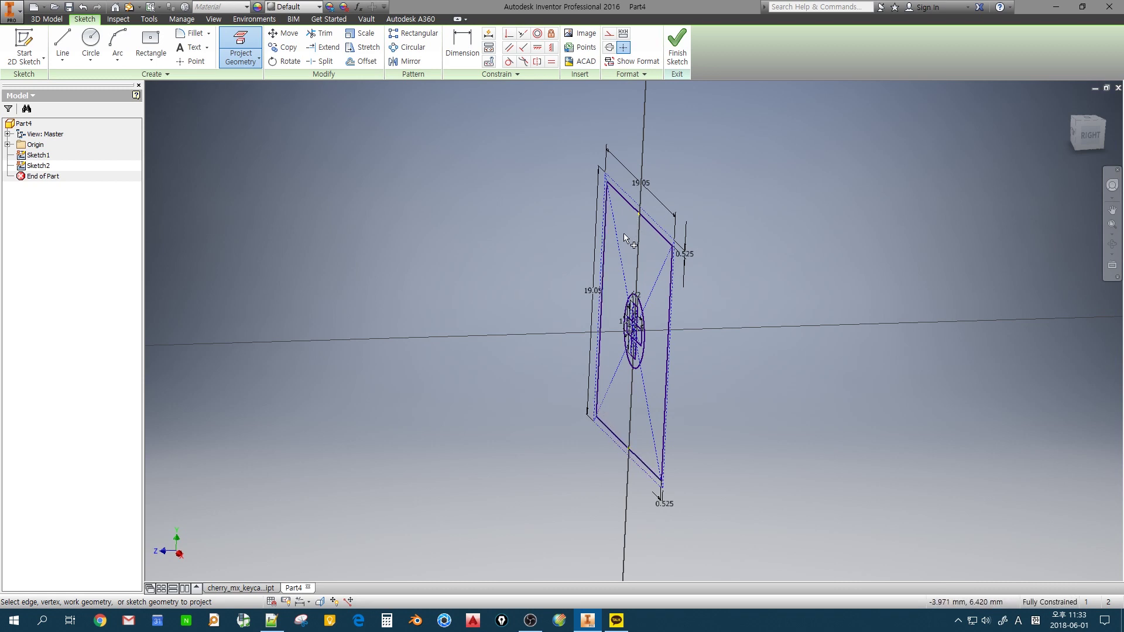
{"action": "key", "text": "F6"}
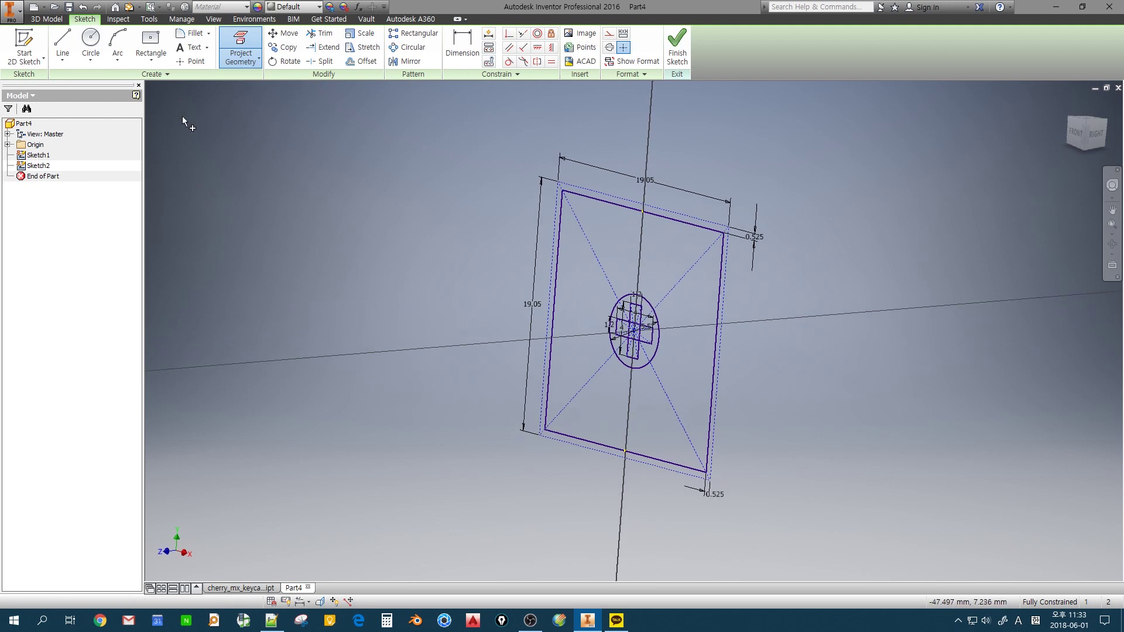
Draw a closed four-sided side profile between the two projected edge points, with a top edge about 11 mm long
{"action": "left_click", "coordinate": [63, 41]}
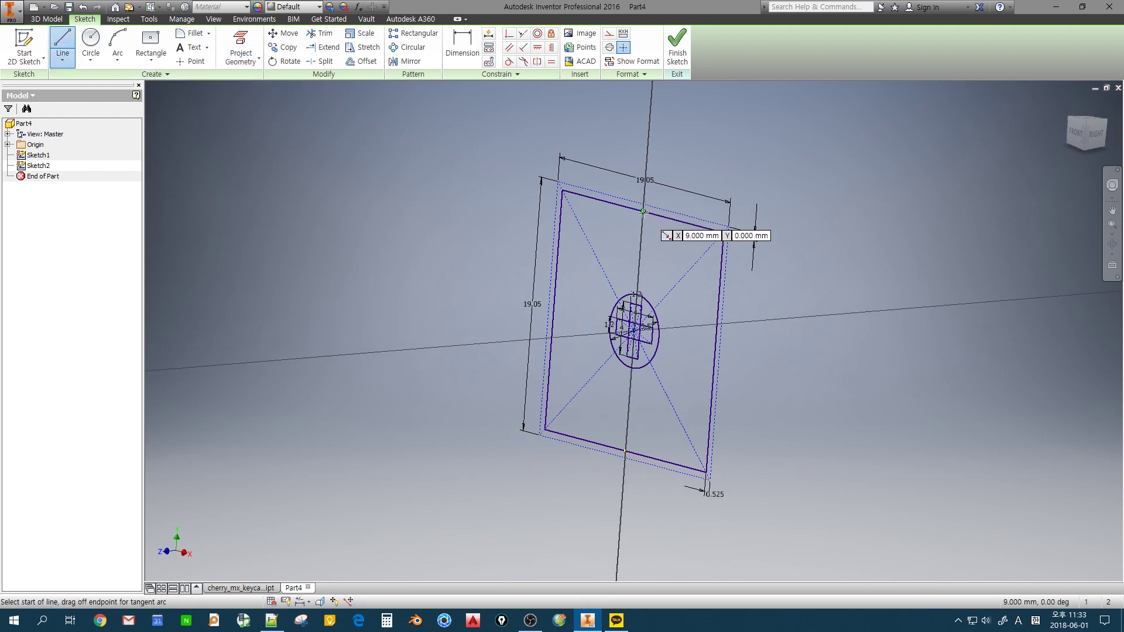
{"action": "left_click", "coordinate": [643, 211]}
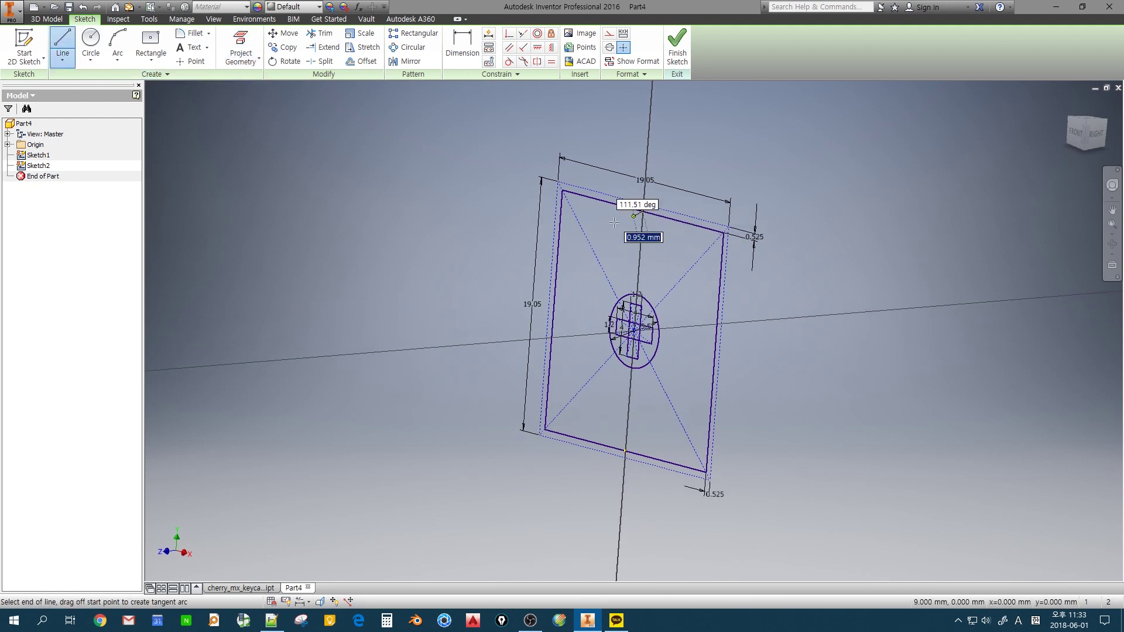
{"action": "left_click", "coordinate": [561, 391]}
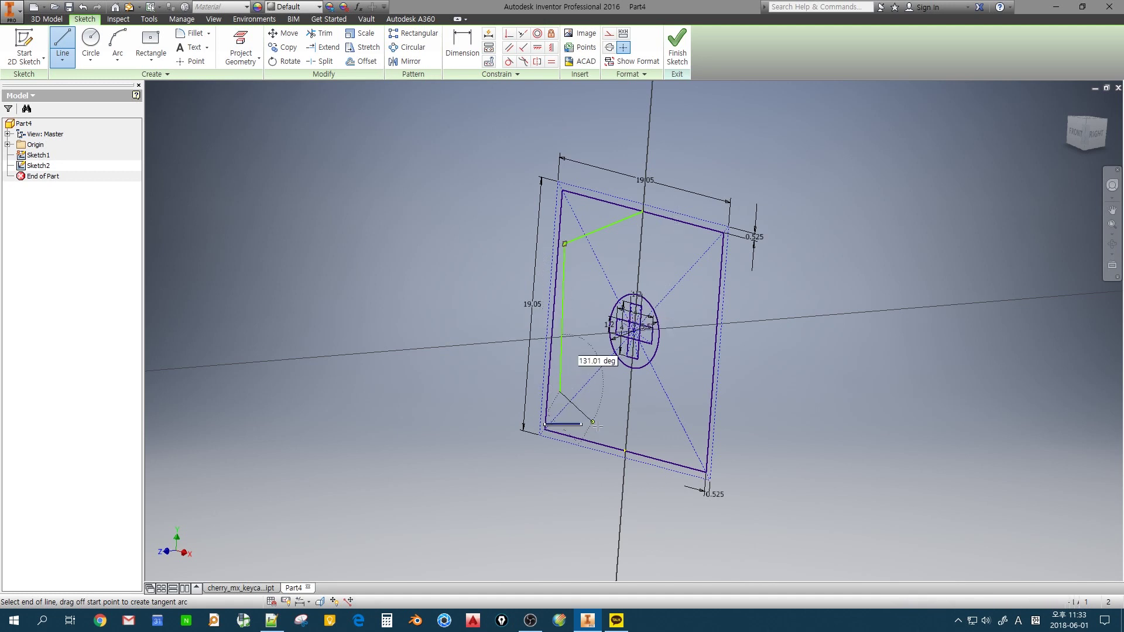
{"action": "left_click", "coordinate": [625, 451]}
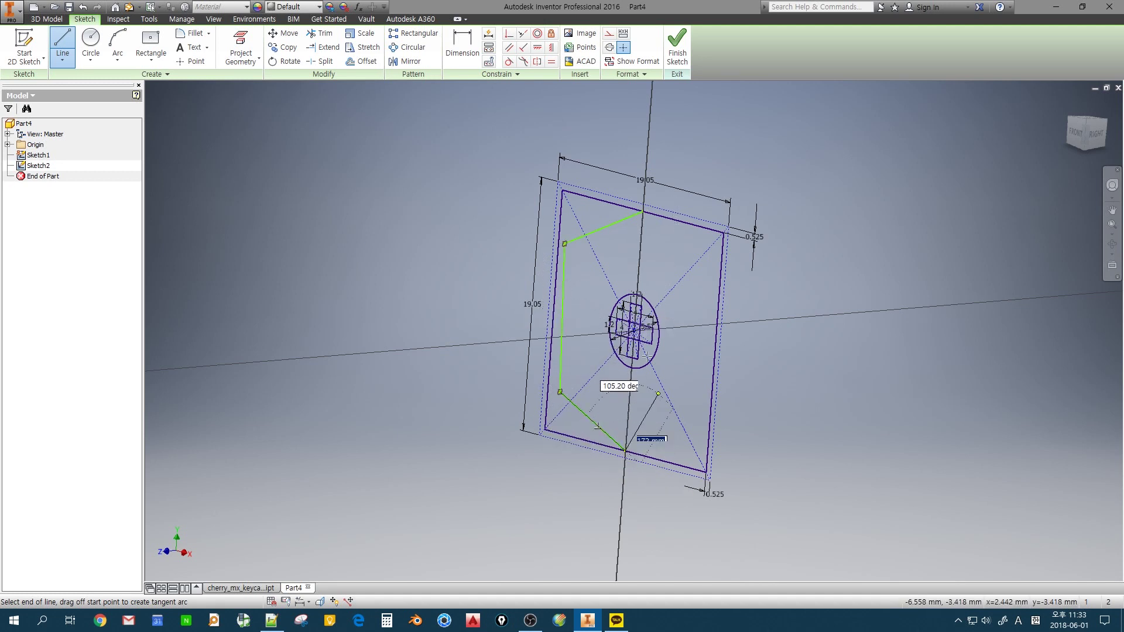
{"action": "left_click", "coordinate": [643, 212]}
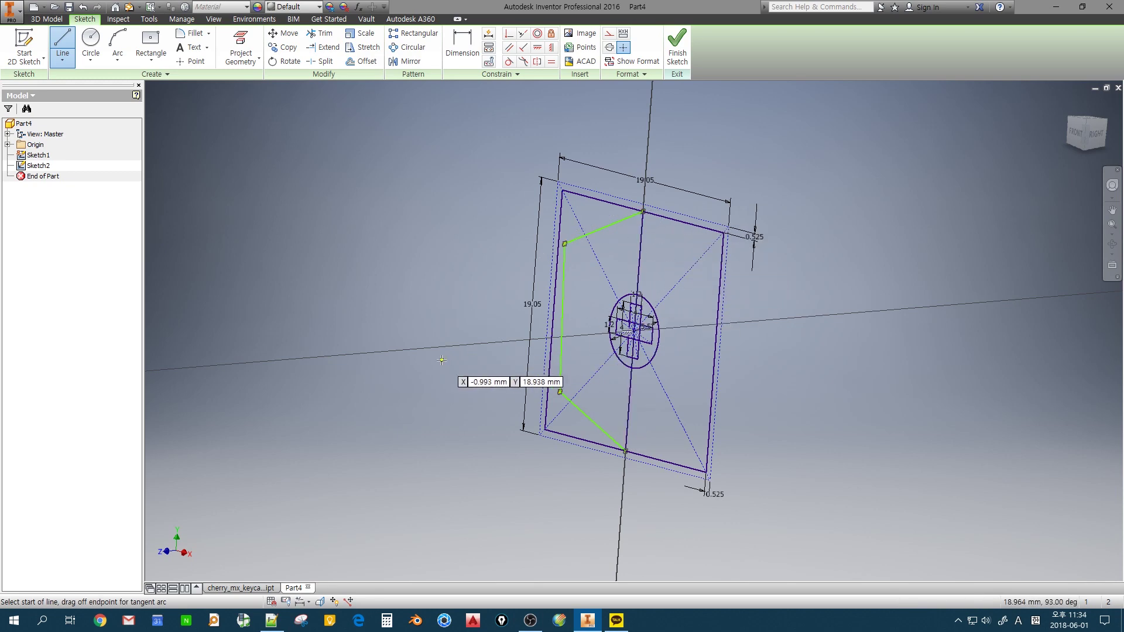
{"action": "key", "text": "Escape"}
Dimension the top edge of the side profile to 14 mm
{"action": "mouse_move", "coordinate": [441, 360]}
{"action": "middle_mouse_down", "text": "shift"}
{"action": "mouse_move", "coordinate": [484, 421]}
{"action": "mouse_move", "coordinate": [419, 413]}
{"action": "mouse_move", "coordinate": [499, 429]}
{"action": "mouse_move", "coordinate": [533, 397]}
{"action": "mouse_move", "coordinate": [711, 404]}
{"action": "mouse_move", "coordinate": [672, 434]}
{"action": "mouse_move", "coordinate": [494, 454]}
{"action": "mouse_move", "coordinate": [505, 487]}
{"action": "mouse_move", "coordinate": [679, 454]}
{"action": "middle_mouse_up", "text": "shift"}
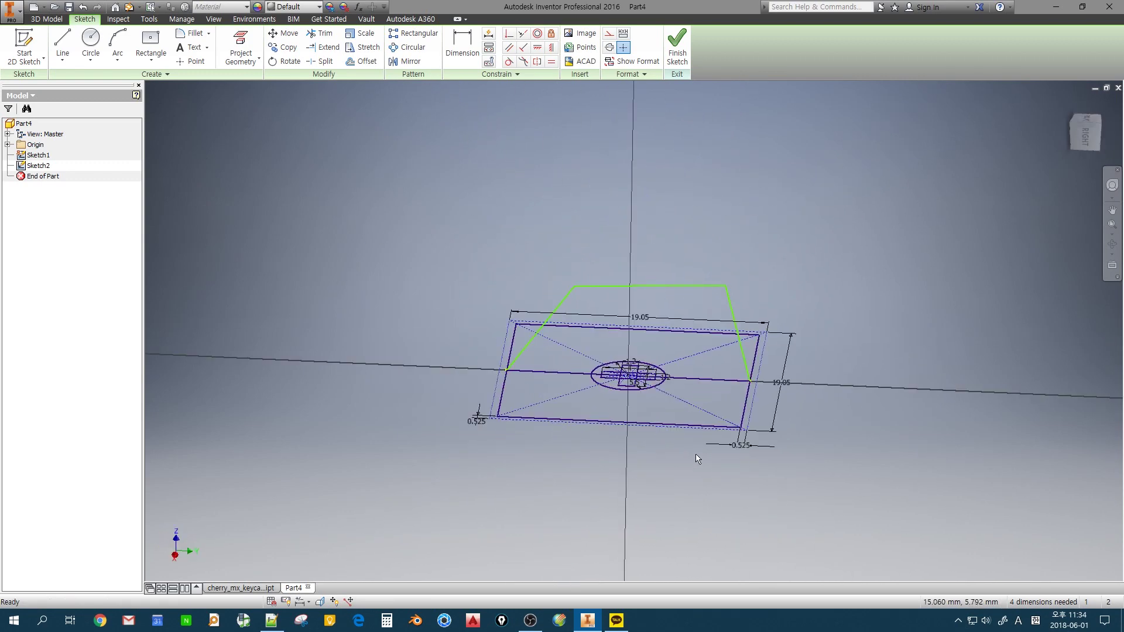
{"action": "key", "text": "d"}
{"action": "left_click", "coordinate": [662, 285]}
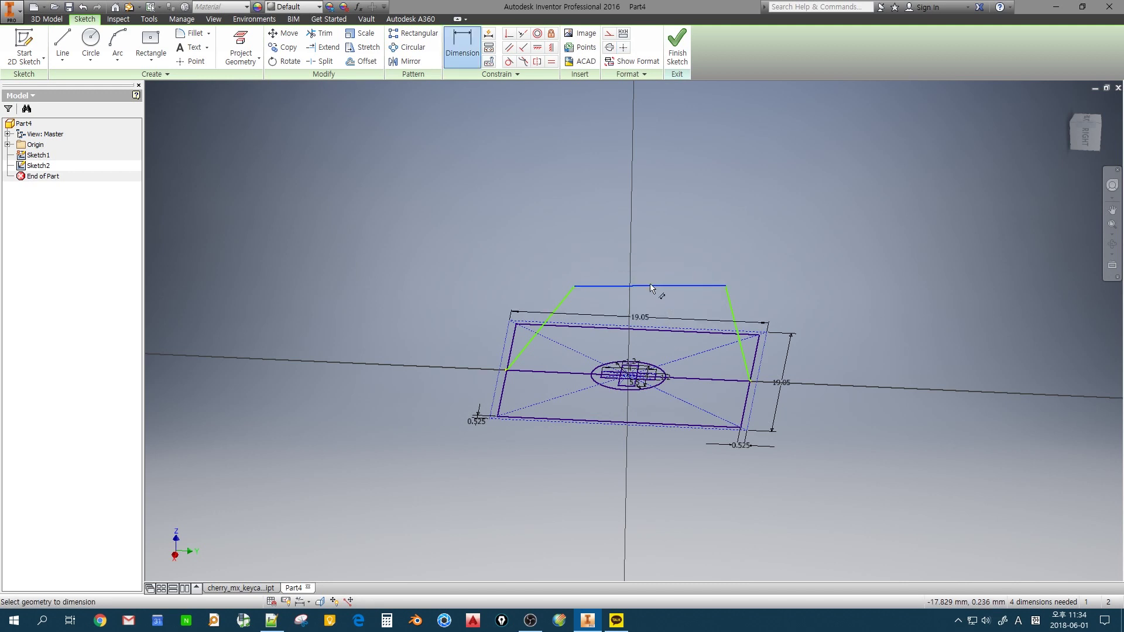
{"action": "left_click", "coordinate": [649, 261]}
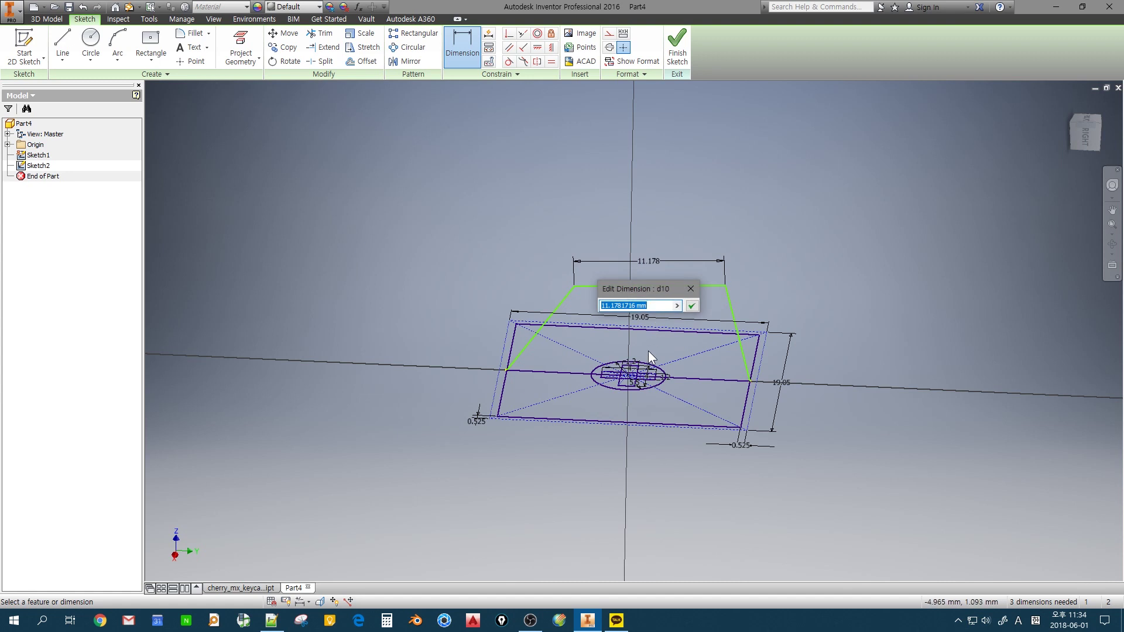
{"action": "type", "text": "14"}
{"action": "key", "text": "Return"}
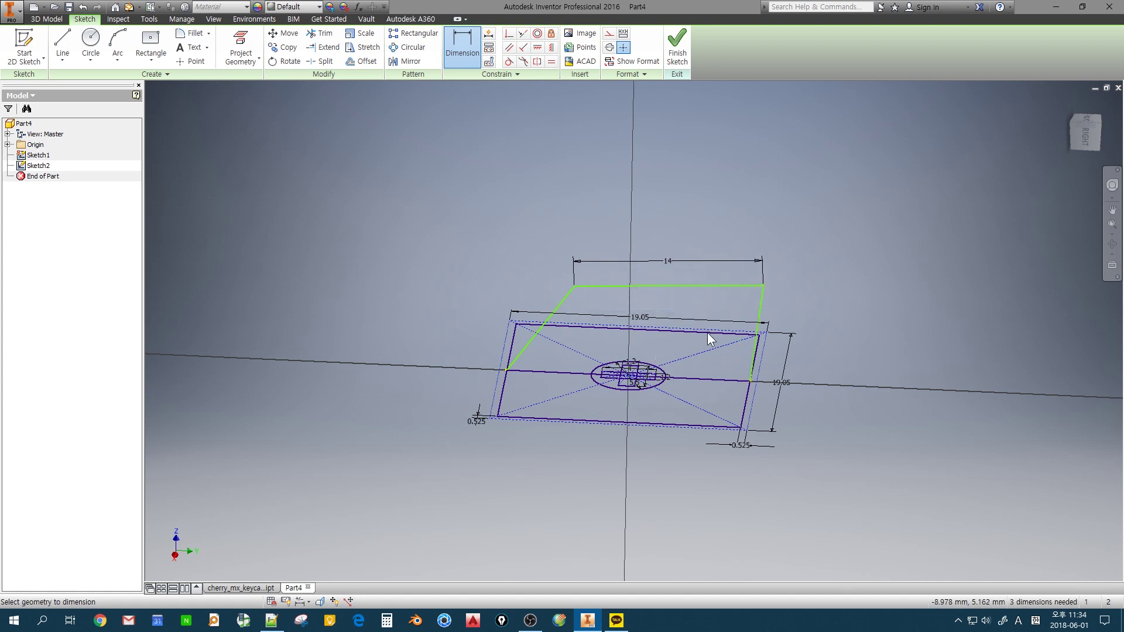
Dimension the angle between the profile's steeper side line and its base line to 85 degrees
{"action": "scroll", "coordinate": [707, 333], "scroll_direction": "down", "scroll_amount": 2}
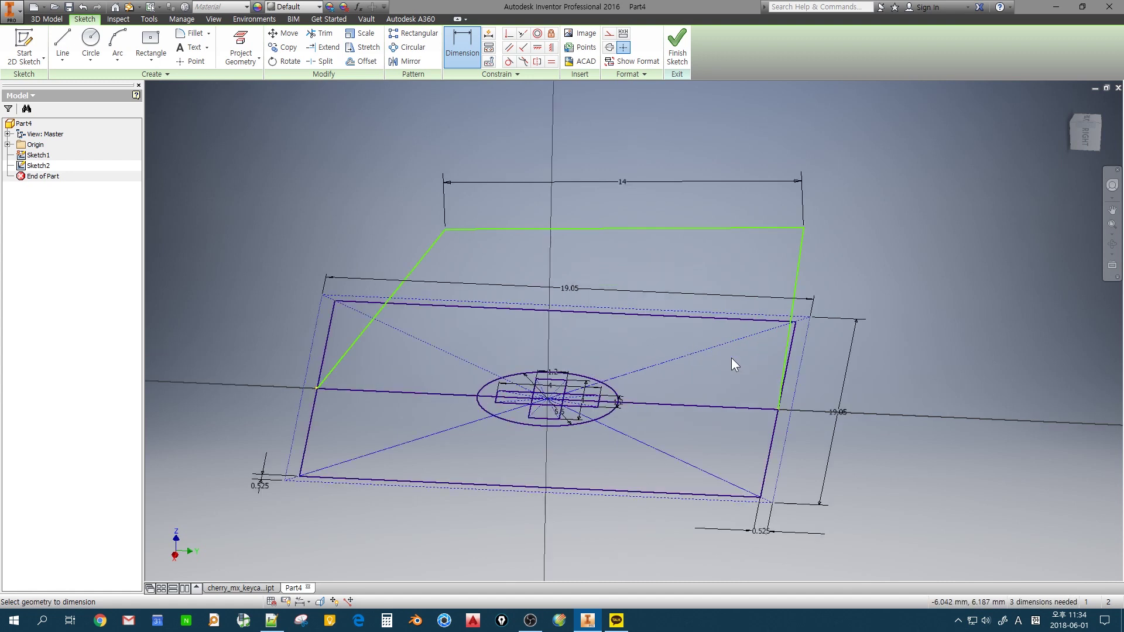
{"action": "left_click", "coordinate": [785, 349]}
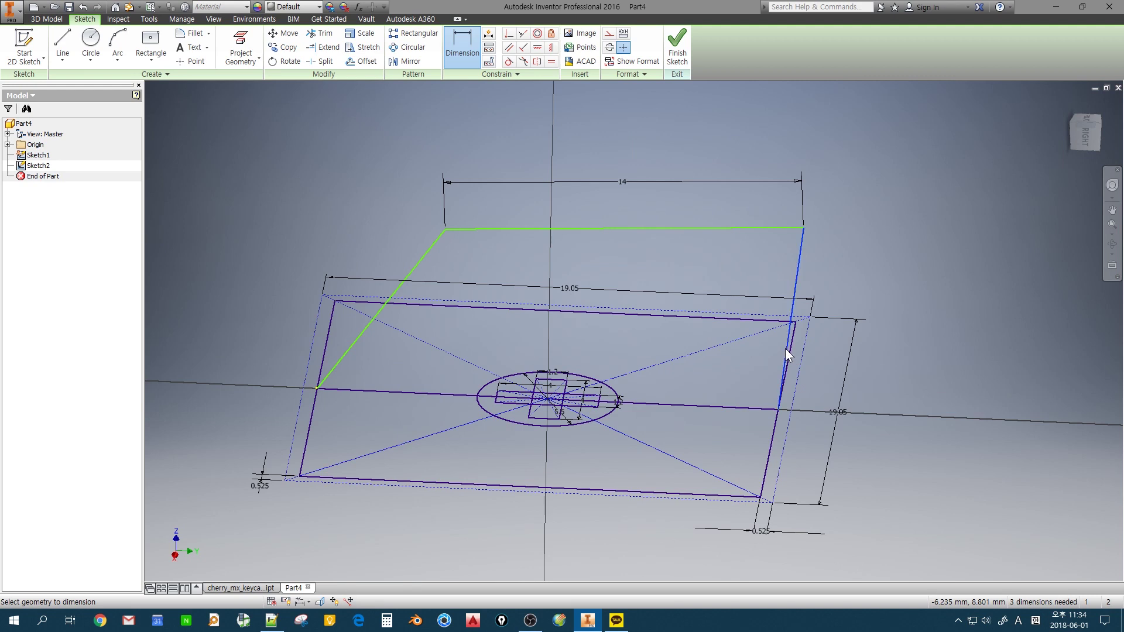
{"action": "left_click", "coordinate": [730, 406]}
{"action": "left_click", "coordinate": [739, 369]}
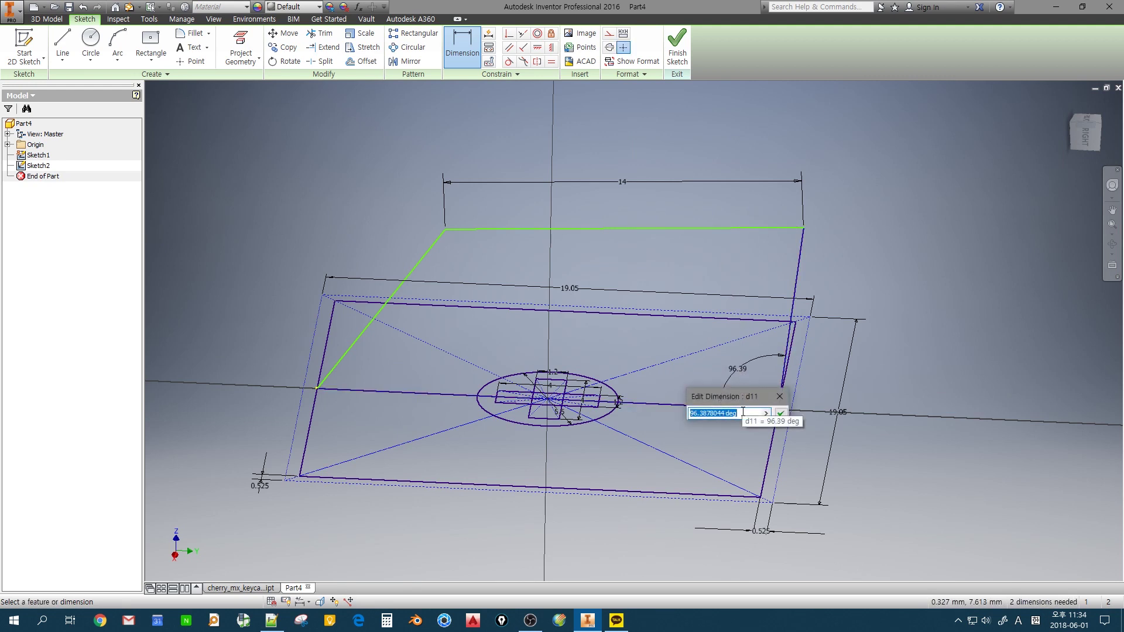
{"action": "type", "text": "85"}
{"action": "key", "text": "Return"}
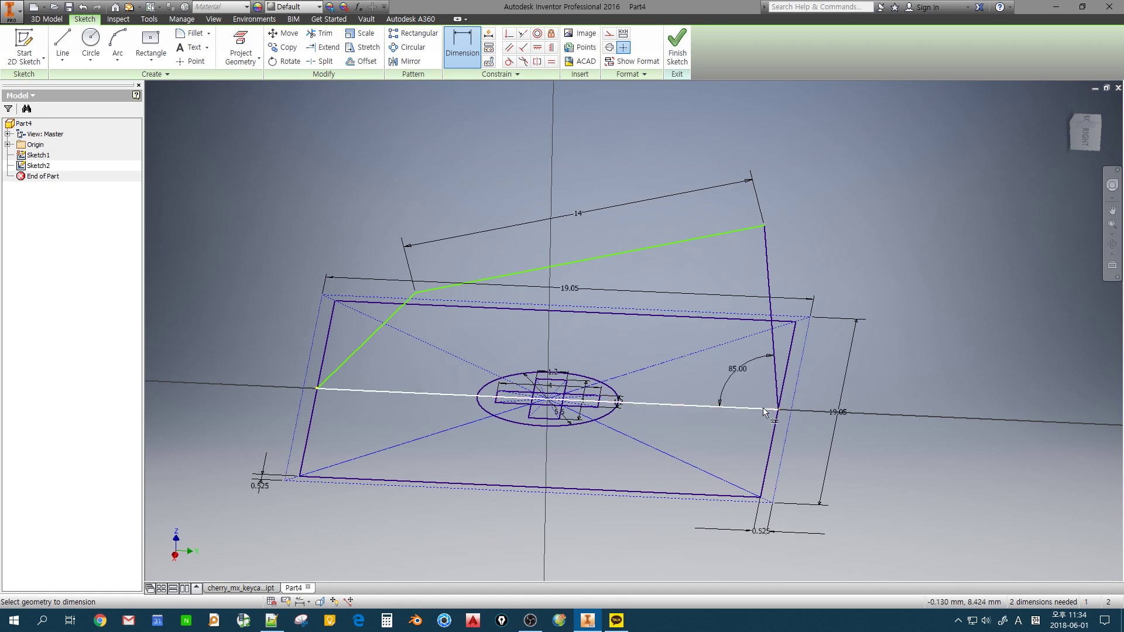
Dimension the heights of the profile's two upper corners above the base line, accepting the measured values
{"action": "left_click", "coordinate": [758, 409]}
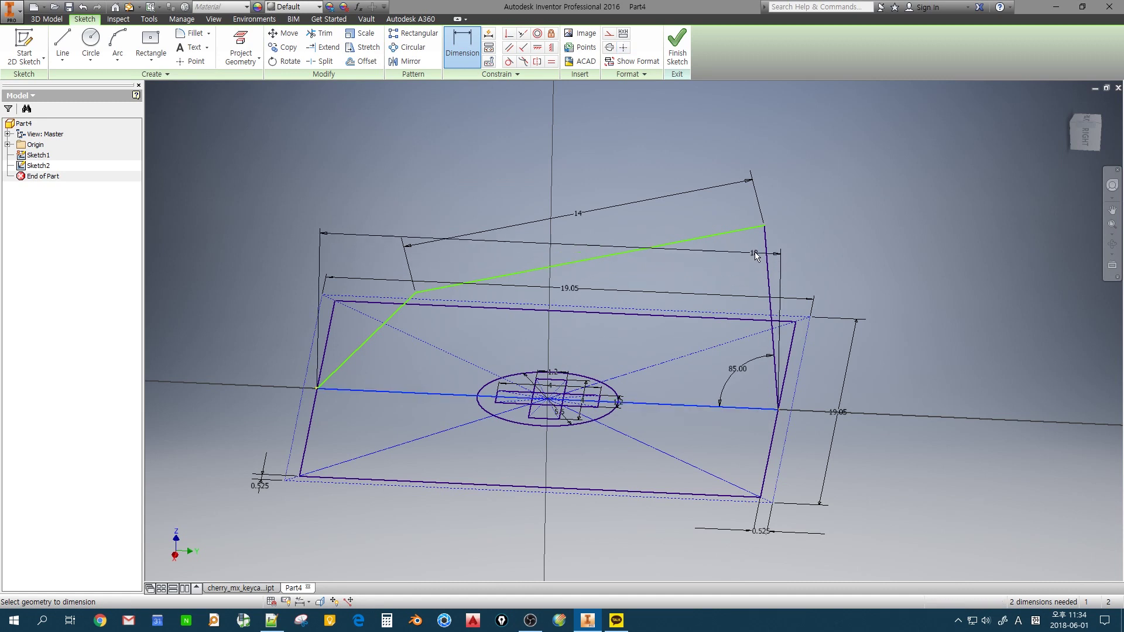
{"action": "left_click", "coordinate": [764, 226]}
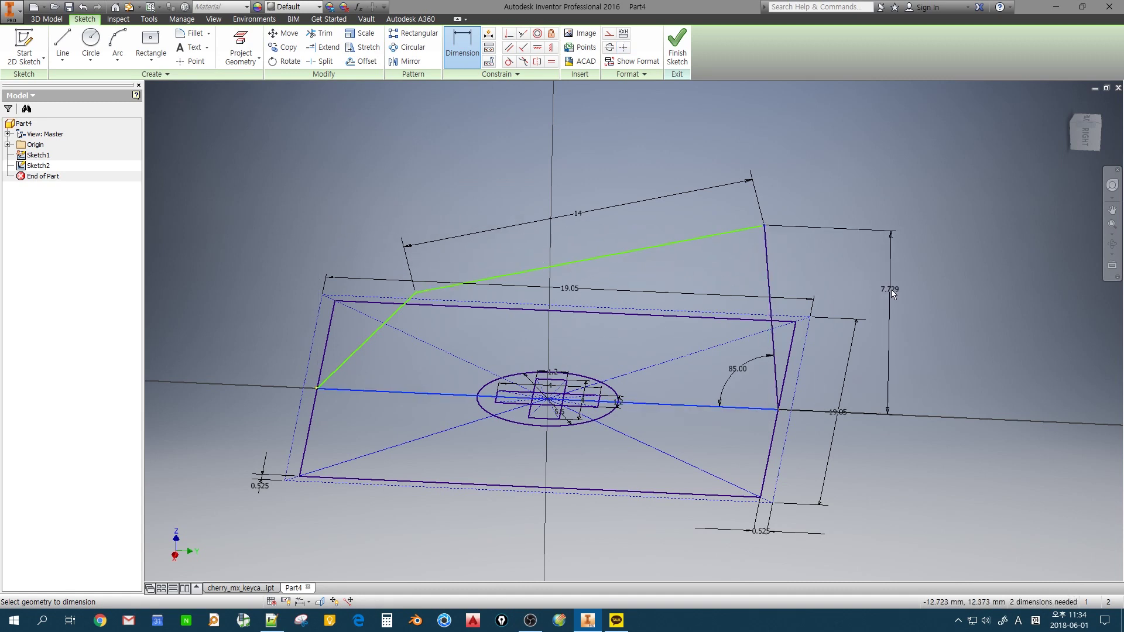
{"action": "left_click", "coordinate": [899, 296]}
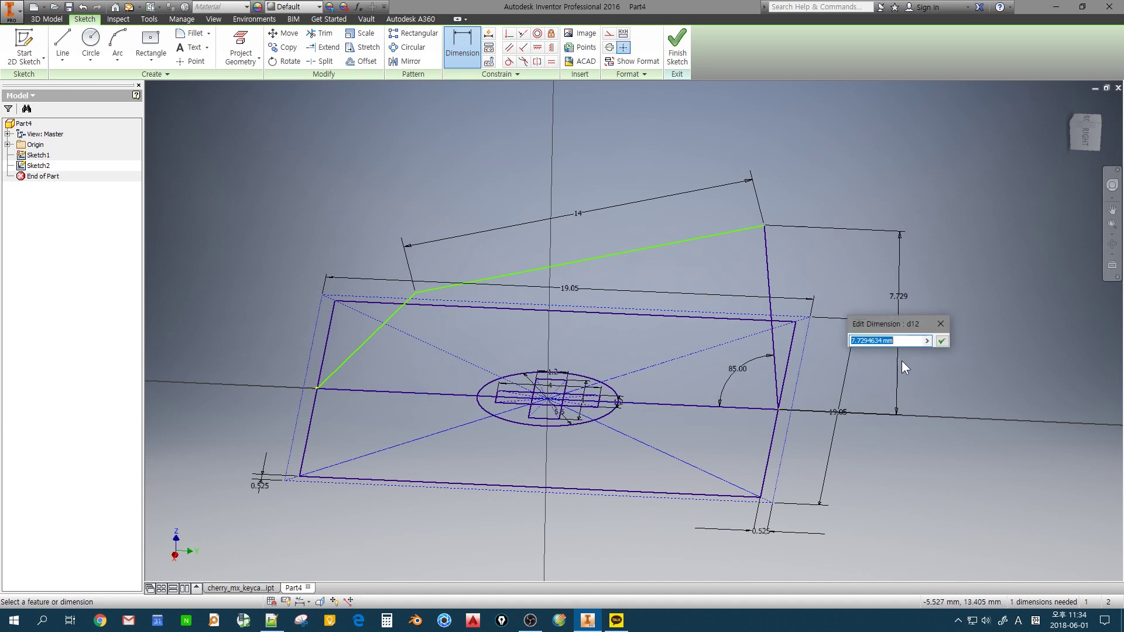
{"action": "key", "text": "Return"}
{"action": "left_click", "coordinate": [316, 388]}
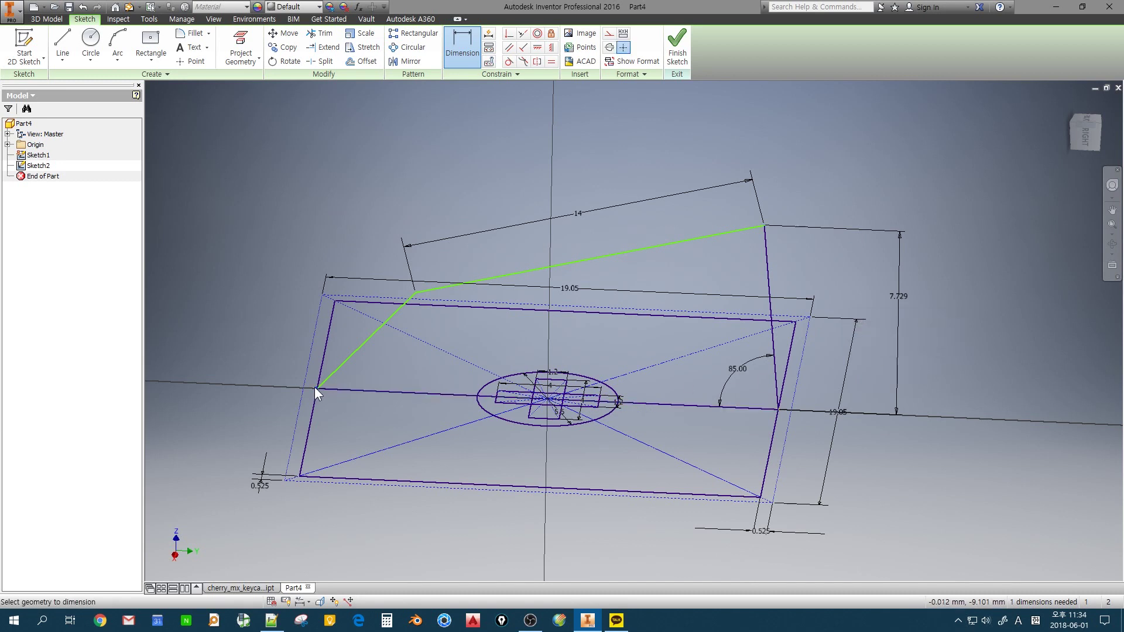
{"action": "left_click", "coordinate": [415, 293]}
{"action": "left_click", "coordinate": [264, 325]}
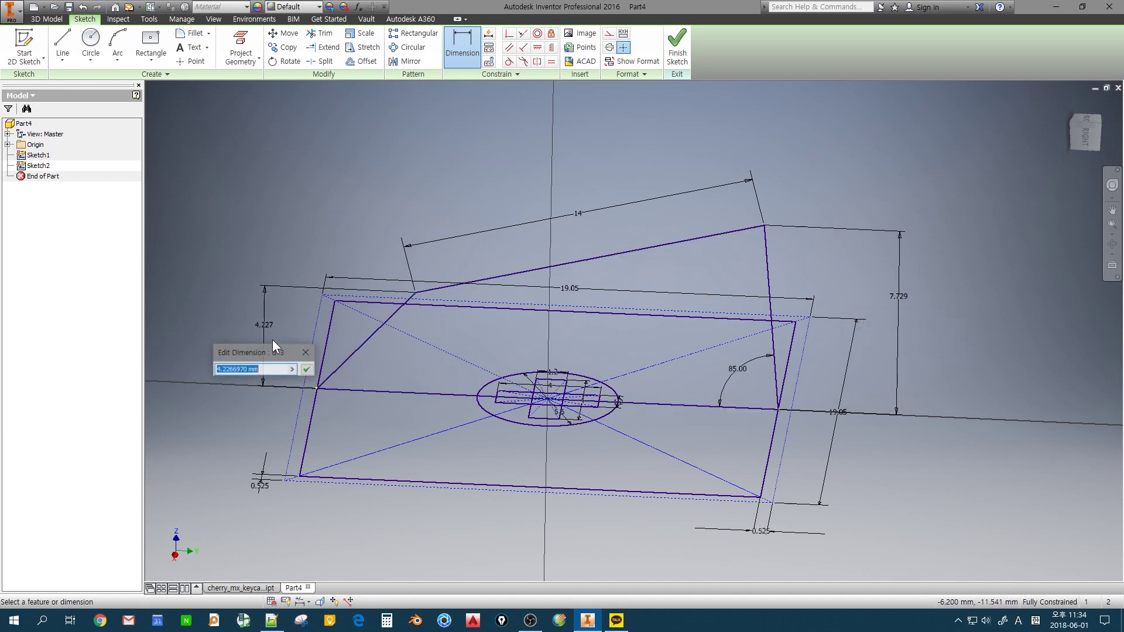
{"action": "key", "text": "Return"}
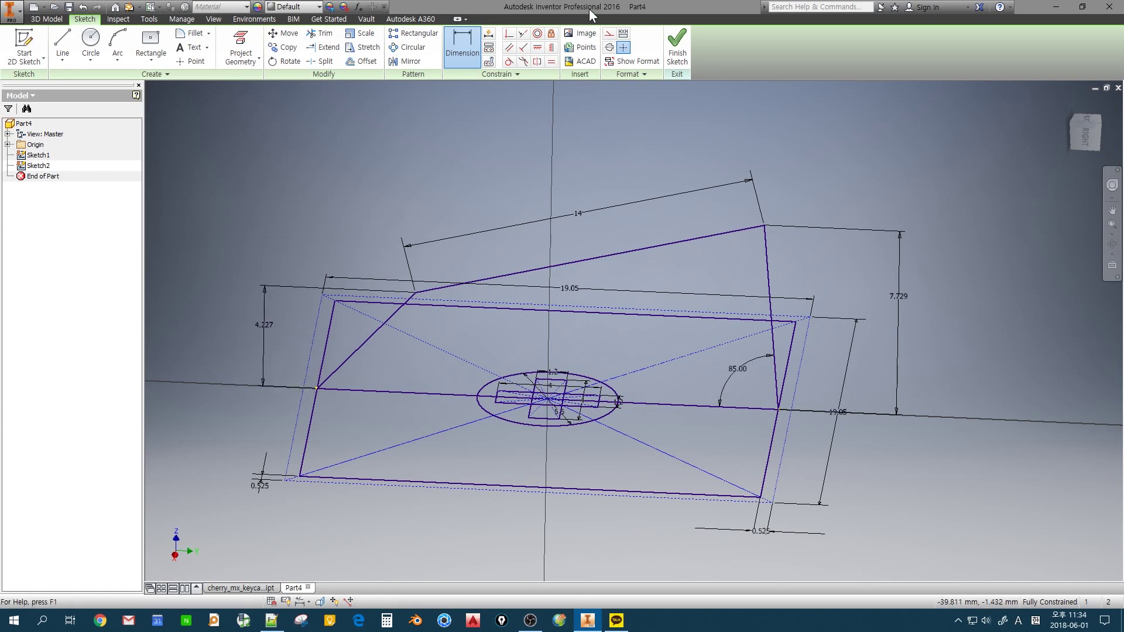
Open the desktop image "reference 1.JPG", check the keycap heights marked in it, and return to the sketch
{"action": "double_click", "coordinate": [589, 8]}
{"action": "double_click", "coordinate": [106, 88]}
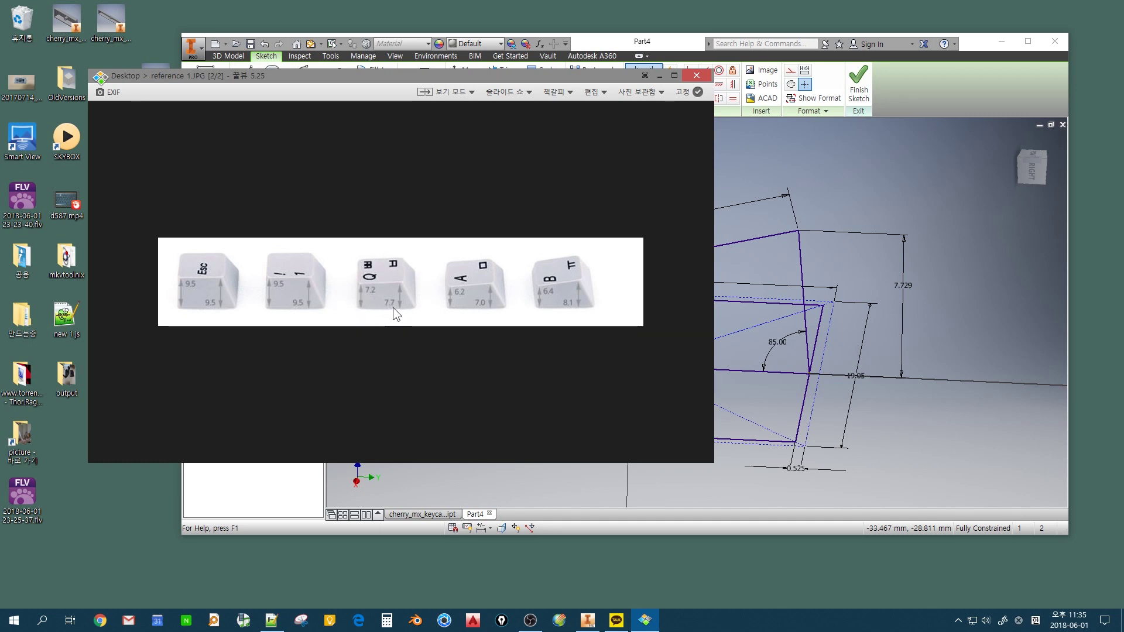
{"action": "double_click", "coordinate": [634, 43]}
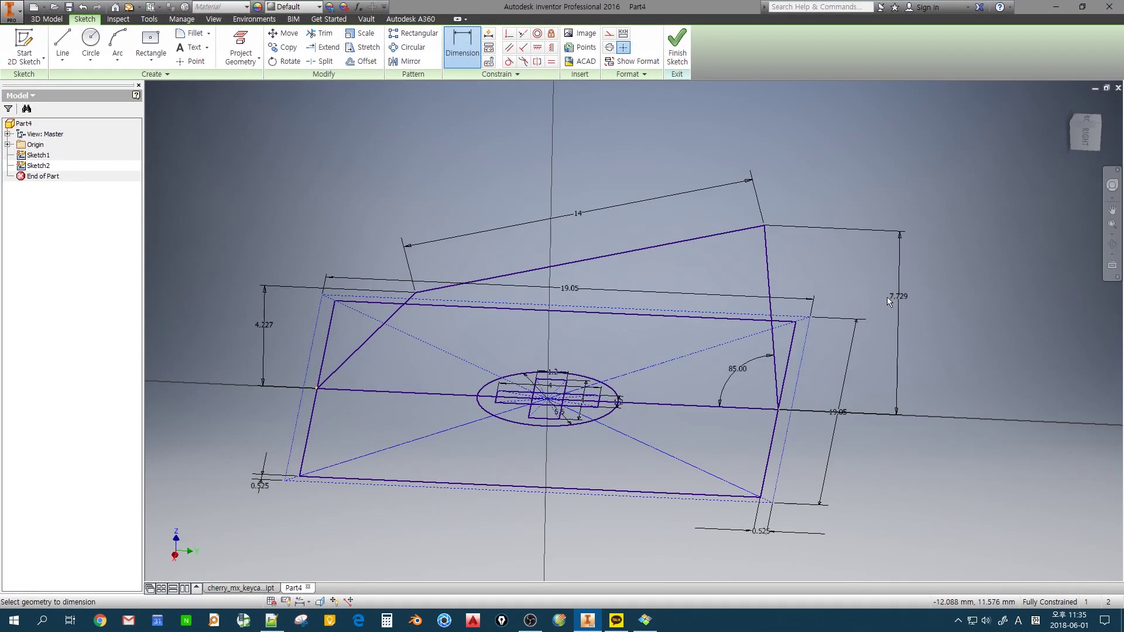
Set the profile's corner height to 7.2 mm on the 85-degree side and 7.7 mm on the opposite side
{"action": "left_click", "coordinate": [897, 300]}
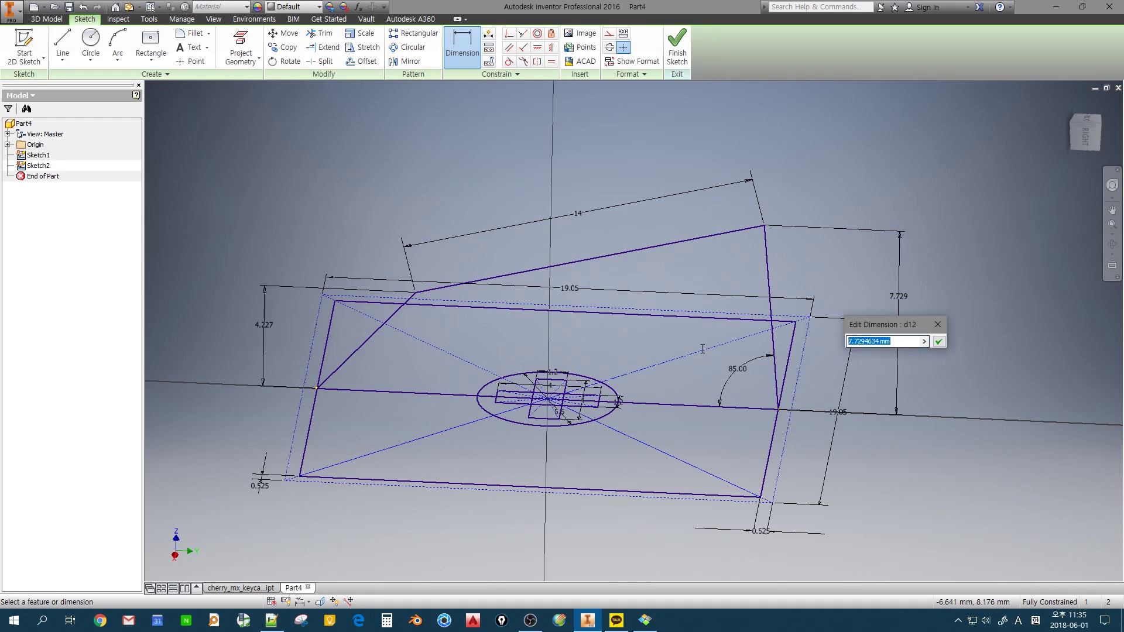
{"action": "type", "text": "7.2"}
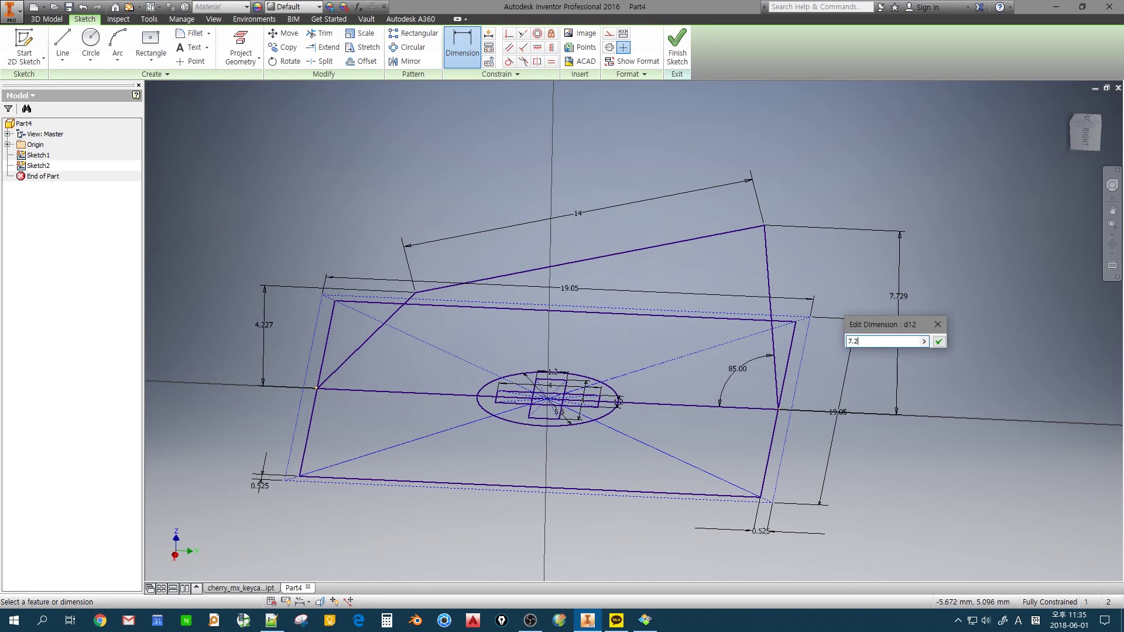
{"action": "key", "text": "Return"}
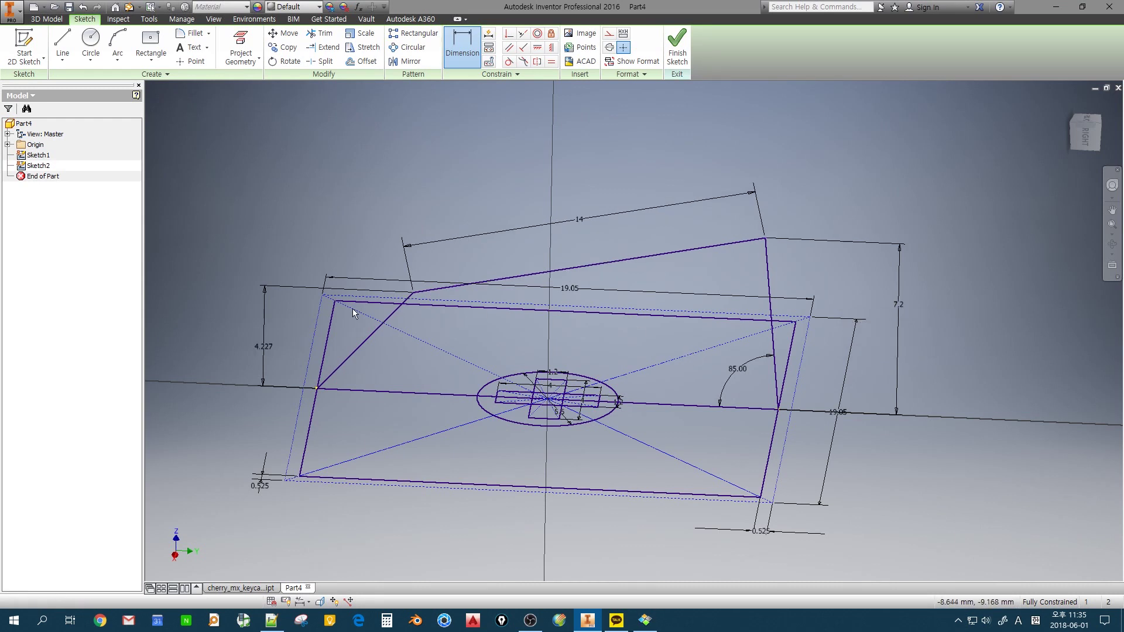
{"action": "left_click", "coordinate": [263, 350]}
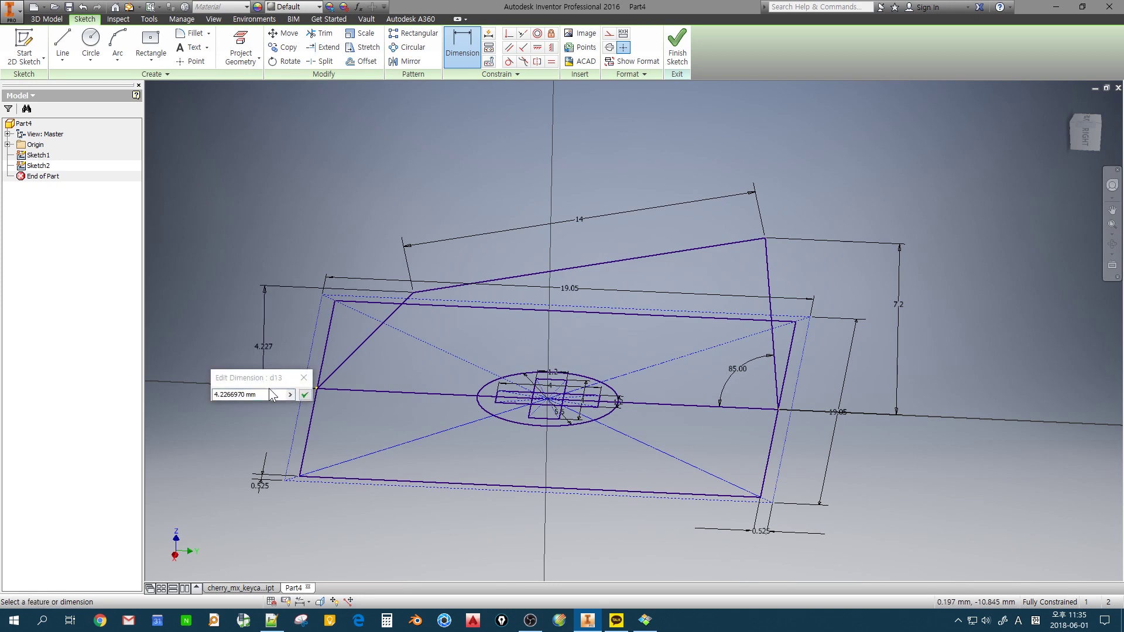
{"action": "type", "text": "7.7"}
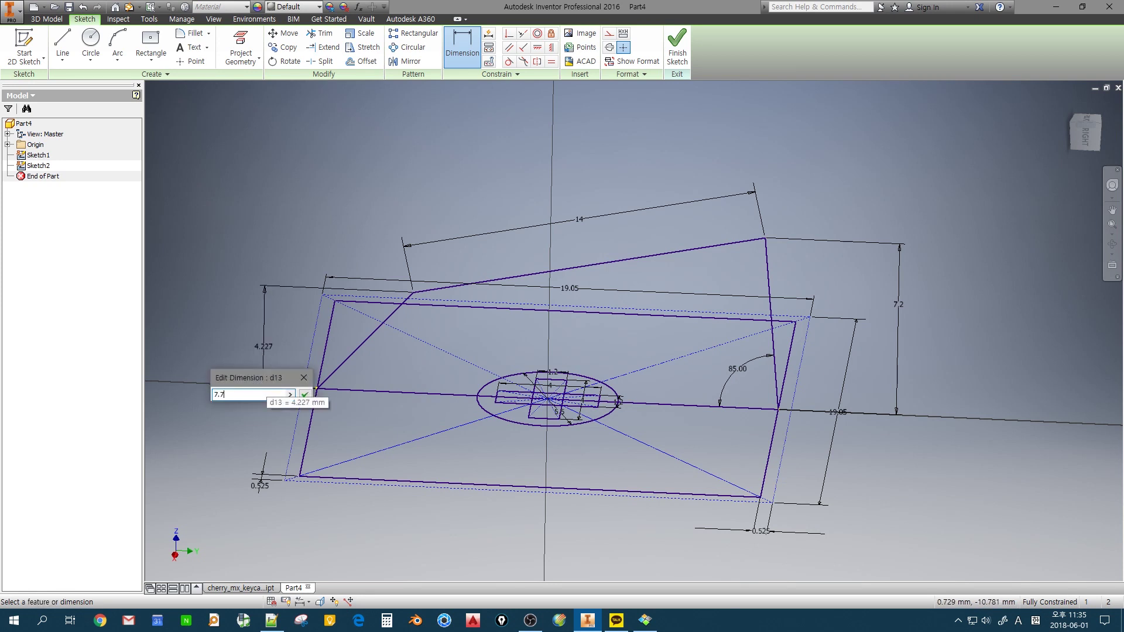
{"action": "key", "text": "Return"}
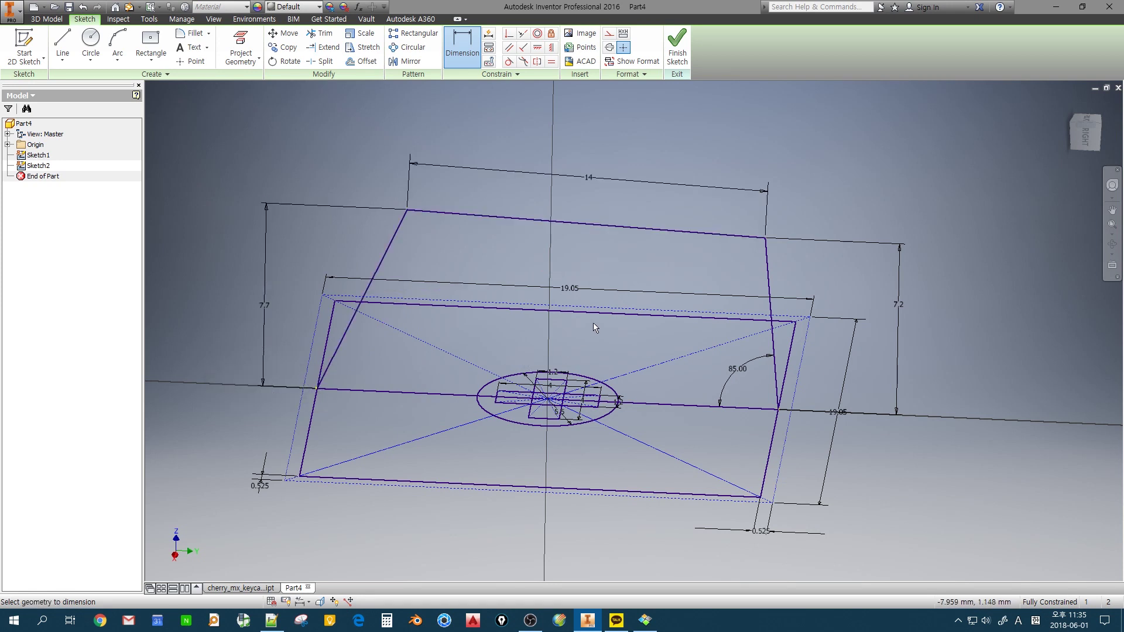
Draw a short line from the midpoint of the profile's top edge down into the profile
{"action": "scroll", "coordinate": [609, 322], "scroll_direction": "down", "scroll_amount": 4}
{"action": "mouse_move", "coordinate": [570, 341]}
{"action": "middle_mouse_down", "text": "shift"}
{"action": "mouse_move", "coordinate": [568, 309]}
{"action": "mouse_move", "coordinate": [670, 351]}
{"action": "mouse_move", "coordinate": [665, 414]}
{"action": "mouse_move", "coordinate": [560, 390]}
{"action": "mouse_move", "coordinate": [524, 414]}
{"action": "mouse_move", "coordinate": [550, 255]}
{"action": "middle_mouse_up", "text": "shift"}
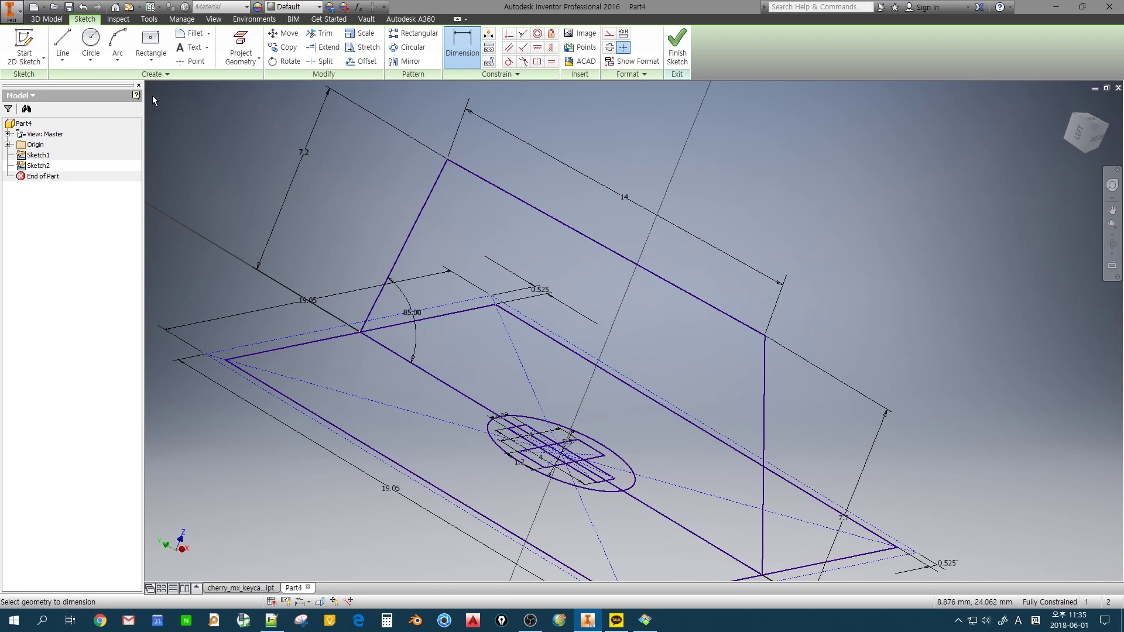
{"action": "left_click", "coordinate": [62, 42]}
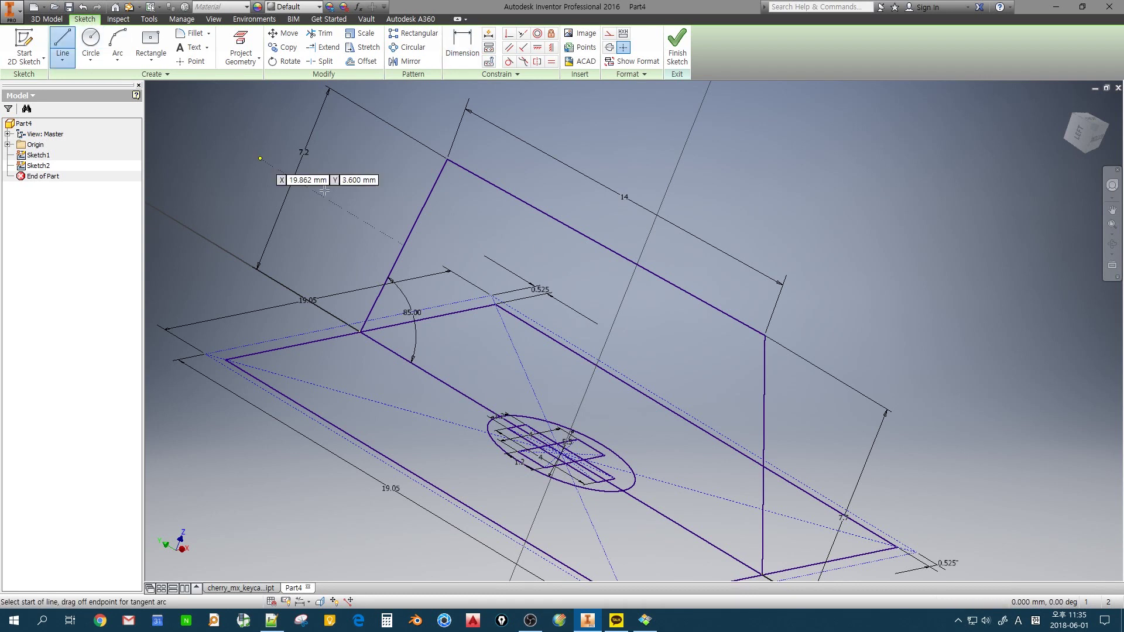
{"action": "left_click", "coordinate": [606, 248]}
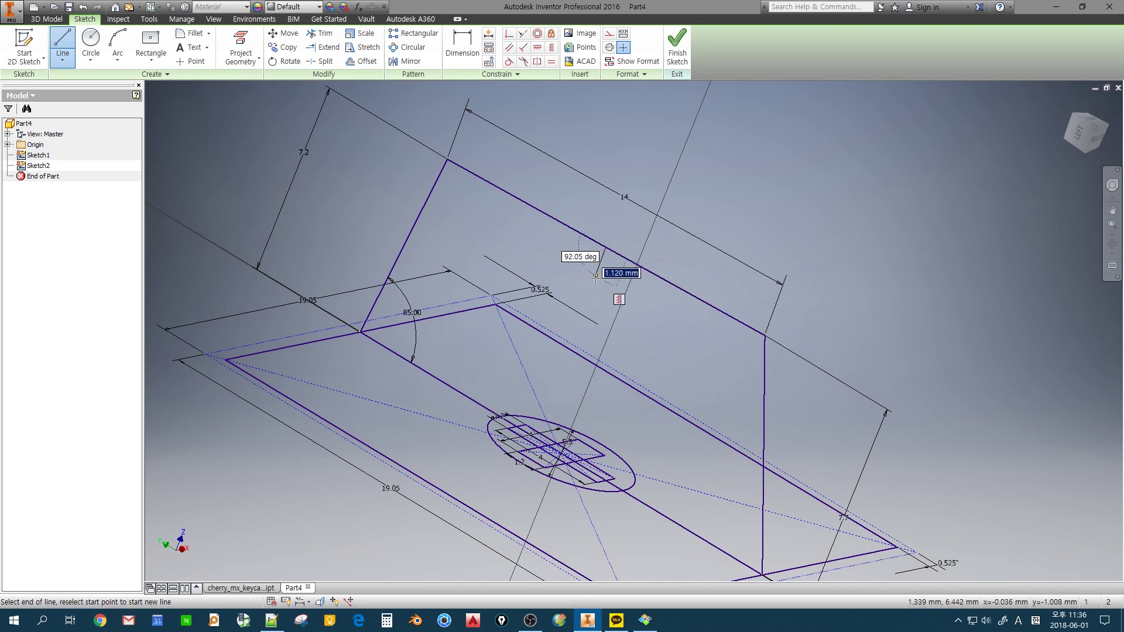
{"action": "left_click", "coordinate": [593, 305]}
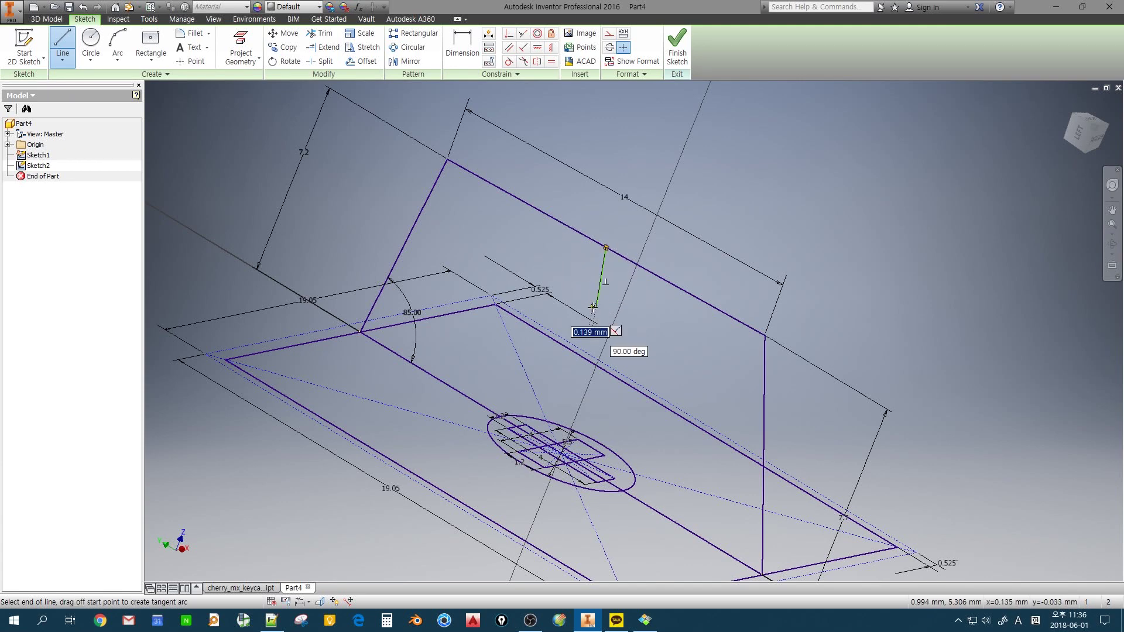
{"action": "key", "text": "Escape"}
{"action": "mouse_move", "coordinate": [591, 356]}
{"action": "left_mouse_down"}
{"action": "mouse_move", "coordinate": [640, 339]}
{"action": "mouse_move", "coordinate": [634, 349]}
{"action": "left_mouse_up"}
{"action": "key", "text": "Escape"}
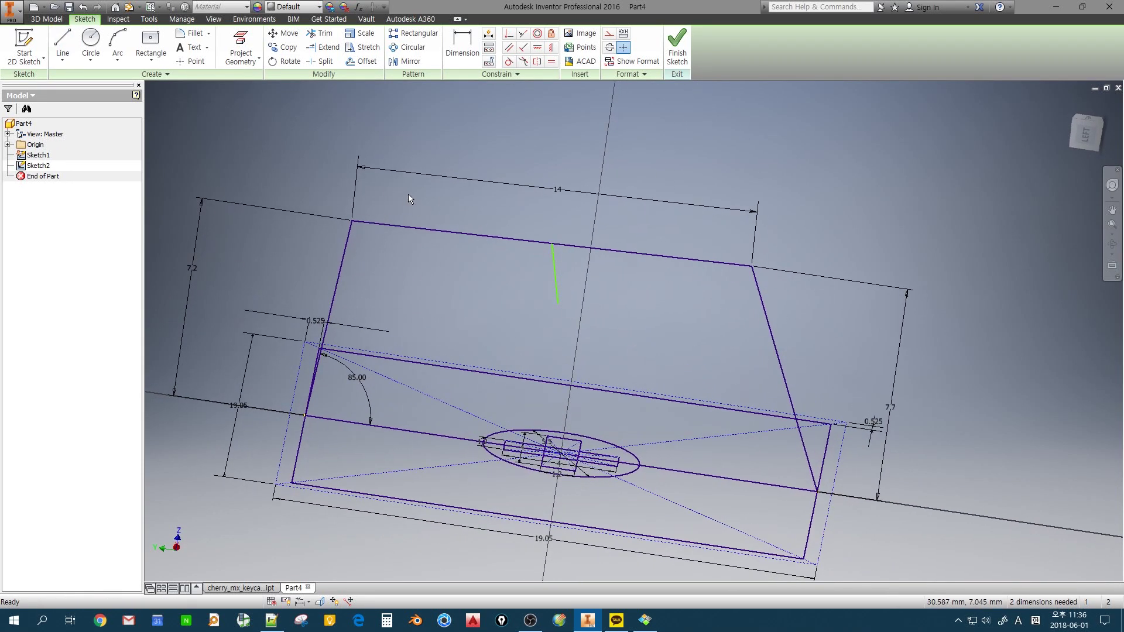
Constrain the short line perpendicular to the profile's top edge
{"action": "left_click", "coordinate": [523, 48]}
{"action": "left_click", "coordinate": [554, 269]}
{"action": "left_click", "coordinate": [537, 242]}
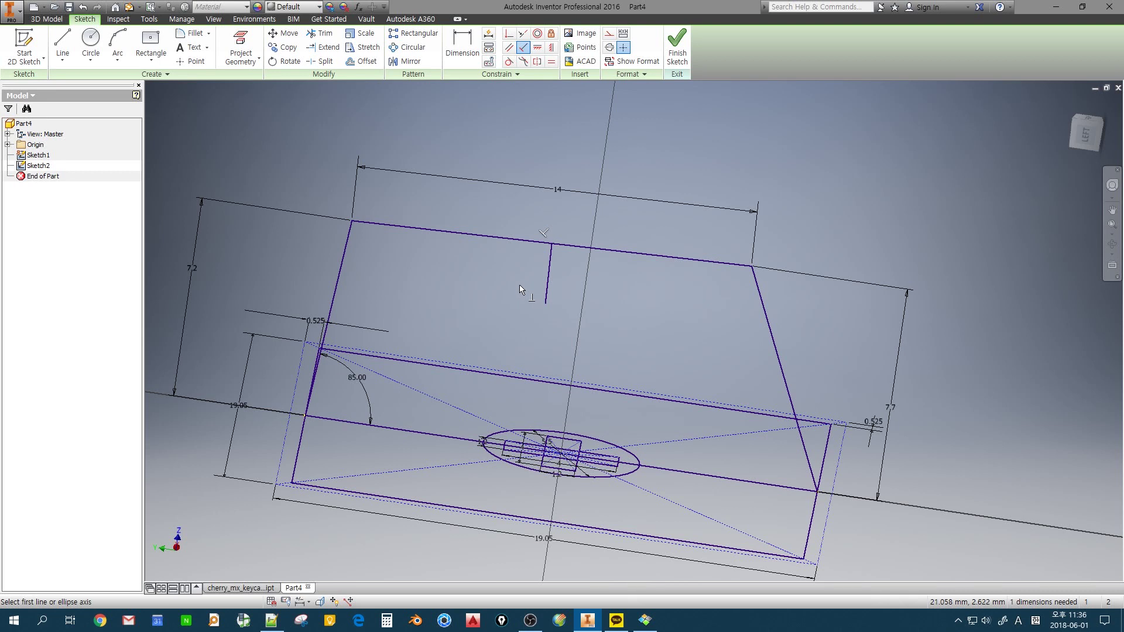
{"action": "key", "text": "Escape"}
Convert the short perpendicular line to construction geometry and finish the side profile sketch
{"action": "left_click", "coordinate": [551, 276]}
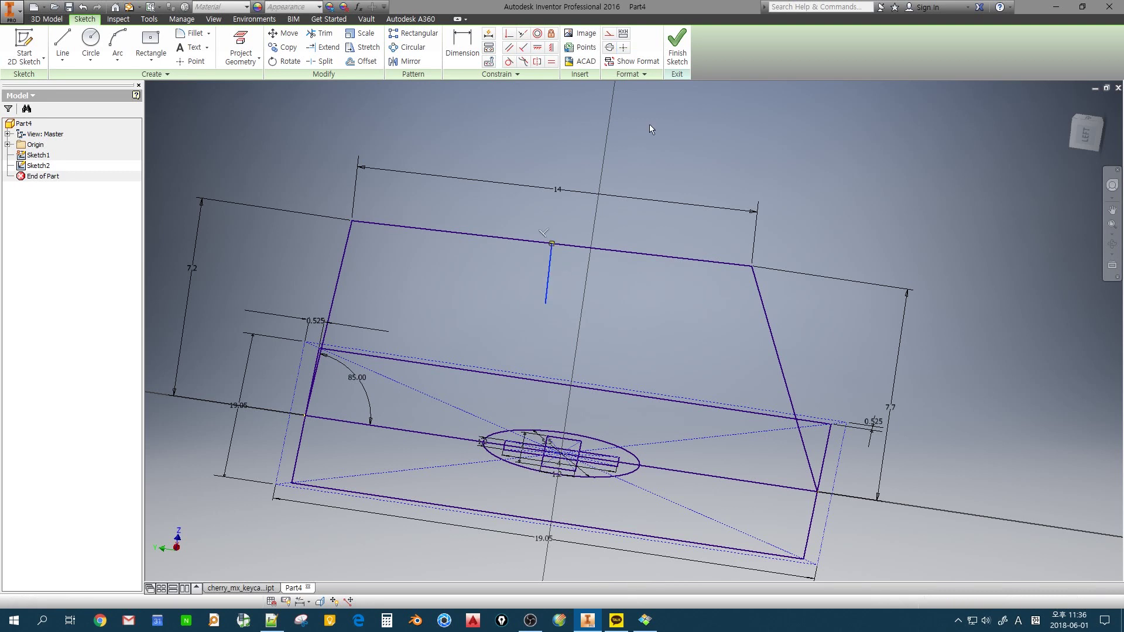
{"action": "left_click", "coordinate": [610, 33]}
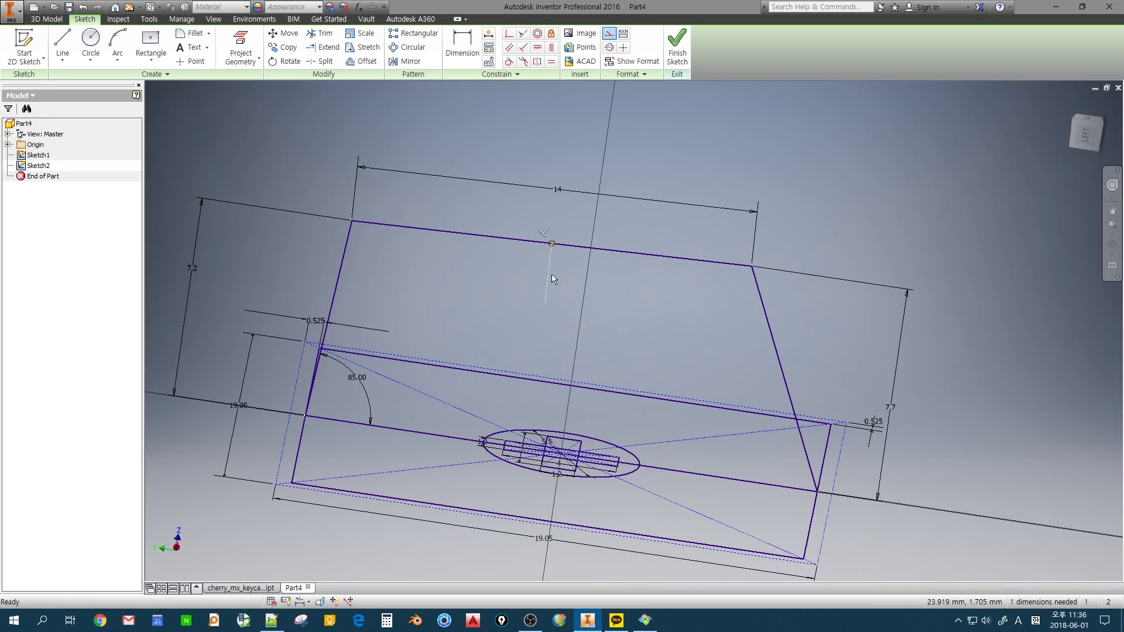
{"action": "left_click", "coordinate": [681, 48]}
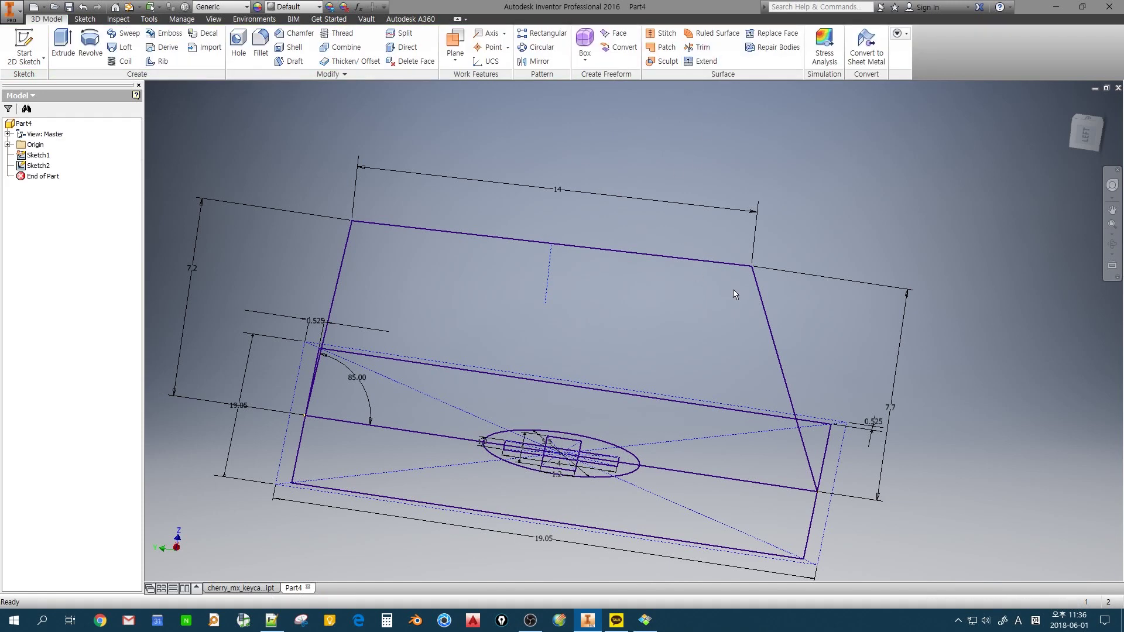
Create a work plane normal to the short construction line through the midpoint of the profile's top edge
{"action": "mouse_move", "coordinate": [752, 301]}
{"action": "middle_mouse_down", "text": "shift"}
{"action": "mouse_move", "coordinate": [792, 328]}
{"action": "mouse_move", "coordinate": [665, 327]}
{"action": "mouse_move", "coordinate": [505, 365]}
{"action": "mouse_move", "coordinate": [600, 328]}
{"action": "mouse_move", "coordinate": [726, 333]}
{"action": "mouse_move", "coordinate": [761, 354]}
{"action": "mouse_move", "coordinate": [794, 326]}
{"action": "mouse_move", "coordinate": [773, 275]}
{"action": "middle_mouse_up", "text": "shift"}
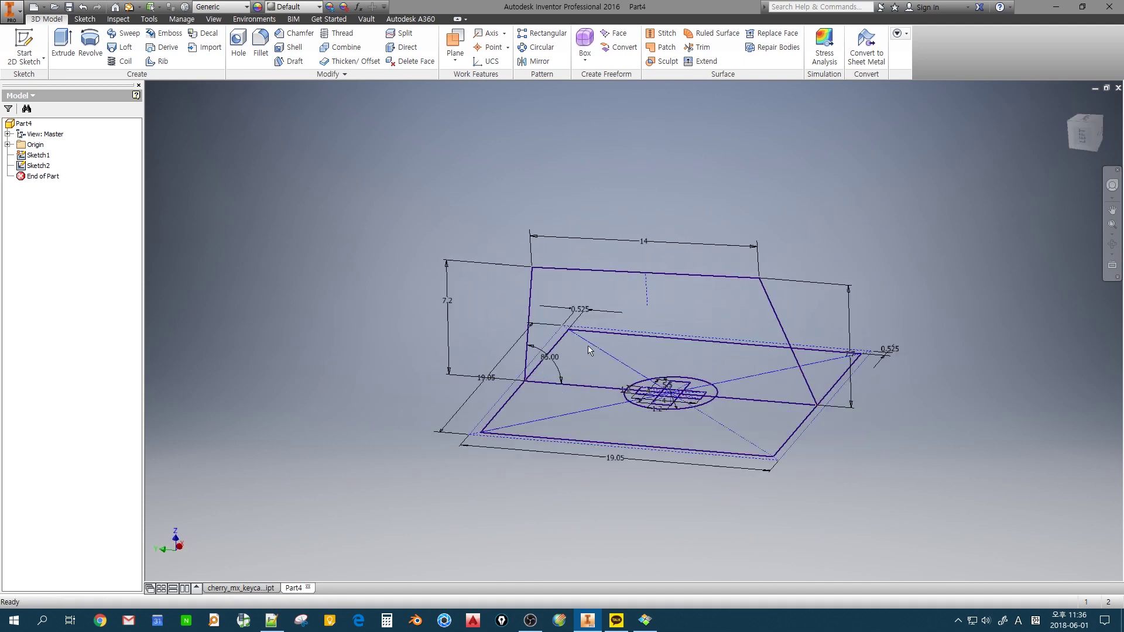
{"action": "left_click", "coordinate": [454, 46]}
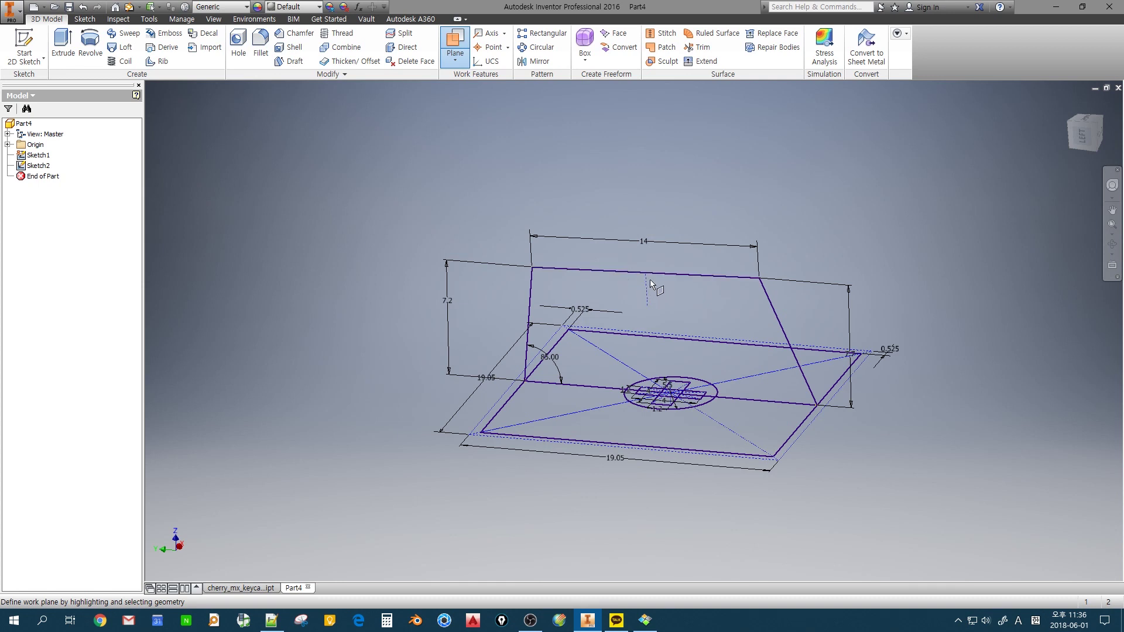
{"action": "mouse_move", "coordinate": [645, 274]}
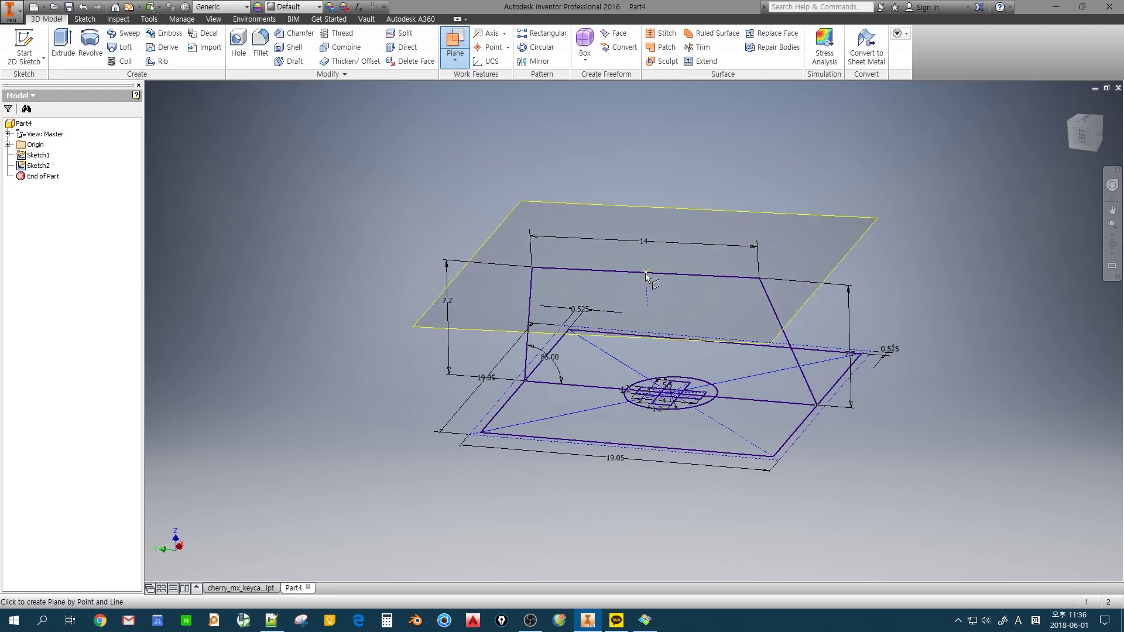
{"action": "left_click", "coordinate": [645, 273]}
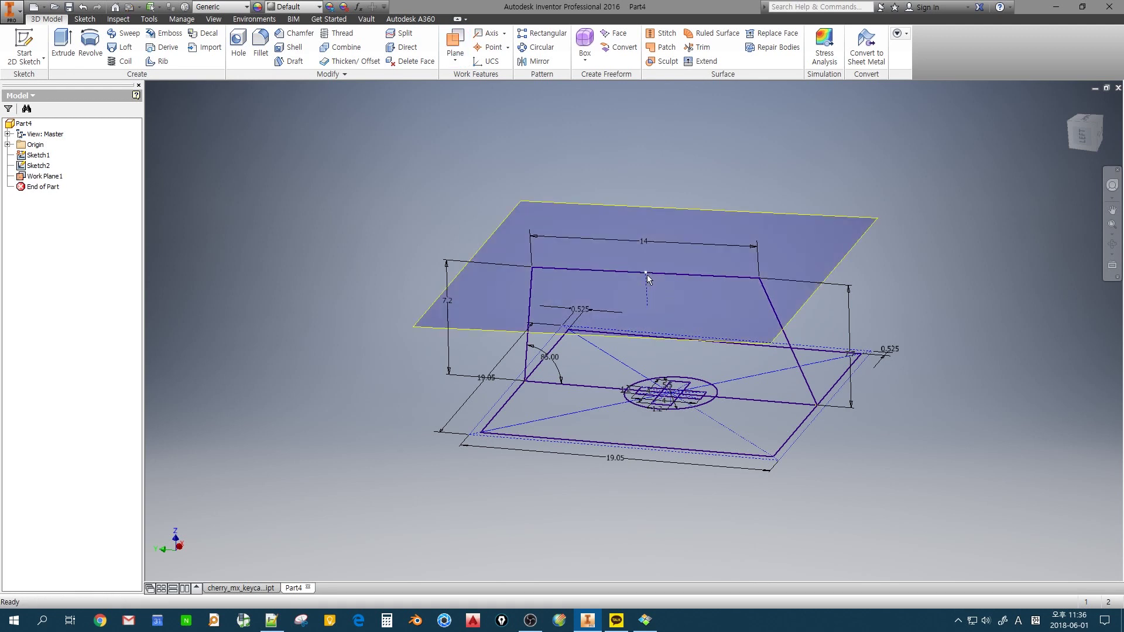
Flip the normal of the work plane lying along the profile's top edge
{"action": "middle_click_drag", "start_coordinate": [488, 304], "coordinate": [632, 296], "text": "shift"}
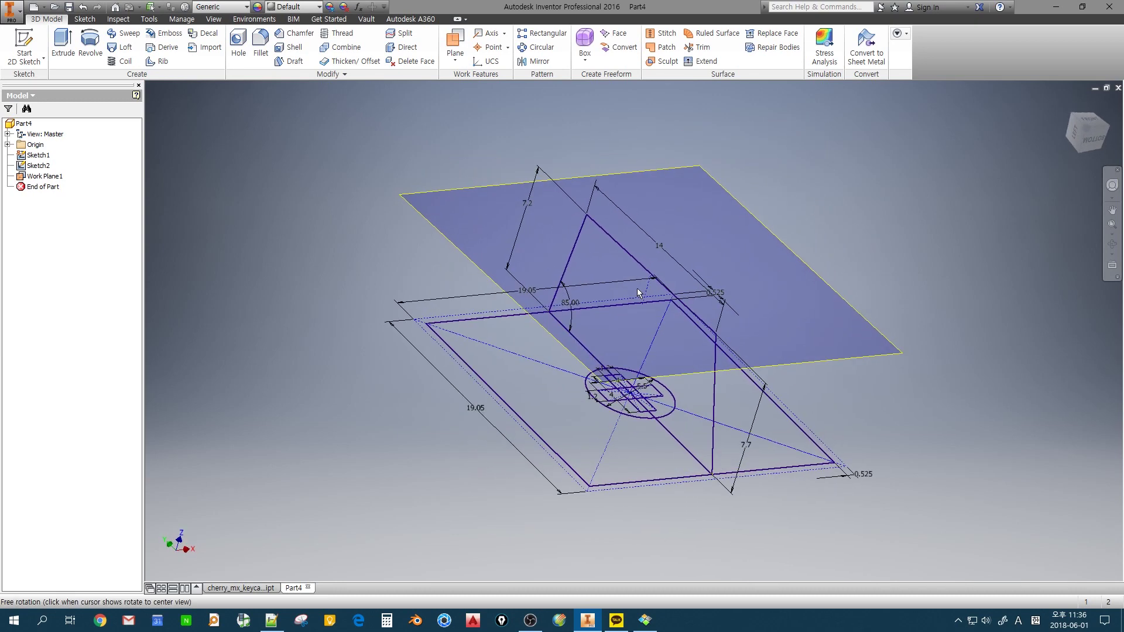
{"action": "left_click", "coordinate": [475, 220]}
{"action": "left_click", "coordinate": [456, 244]}
{"action": "right_click", "coordinate": [483, 211]}
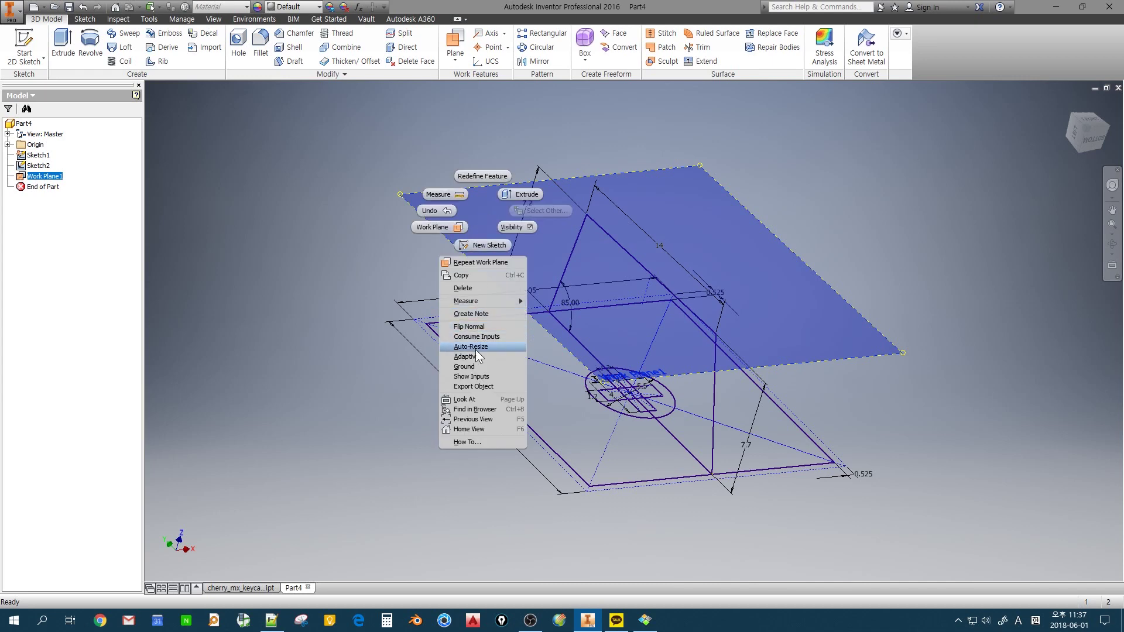
{"action": "left_click", "coordinate": [473, 326]}
Create a second work plane perpendicular to the profile's top edge through its midpoint
{"action": "middle_click_drag", "start_coordinate": [483, 303], "coordinate": [523, 310], "text": "shift"}
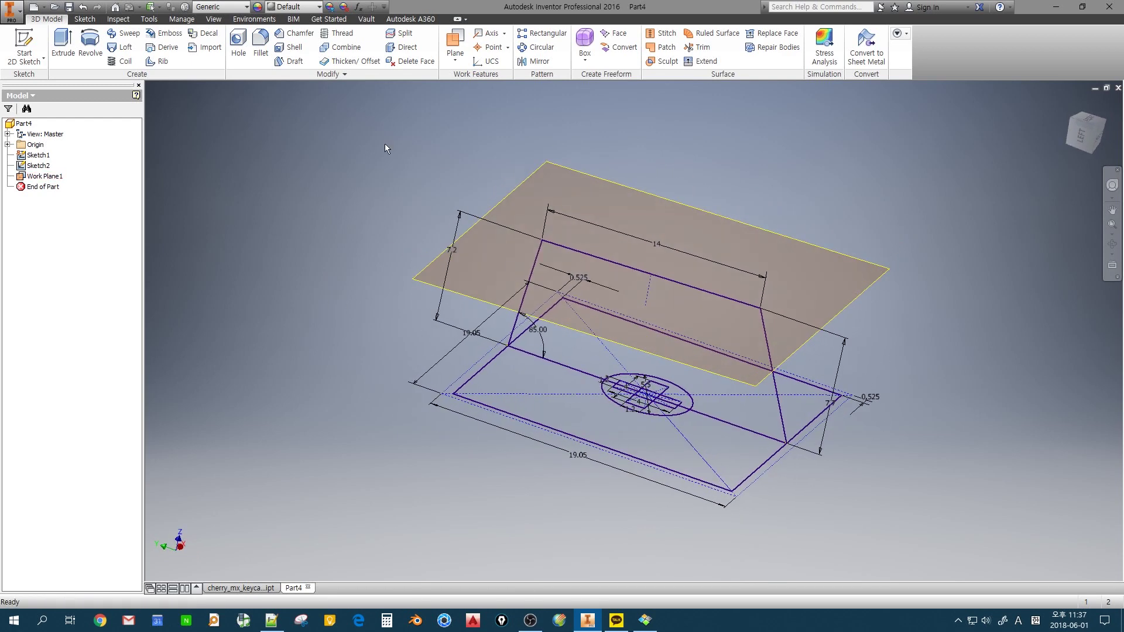
{"action": "left_click", "coordinate": [455, 48]}
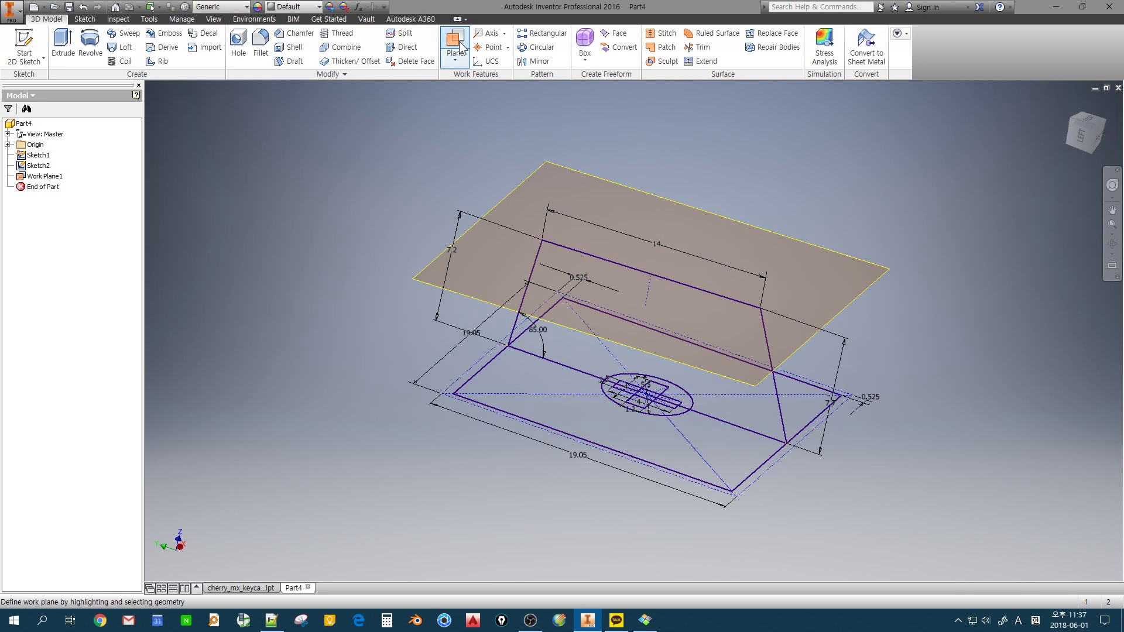
{"action": "left_click", "coordinate": [649, 275]}
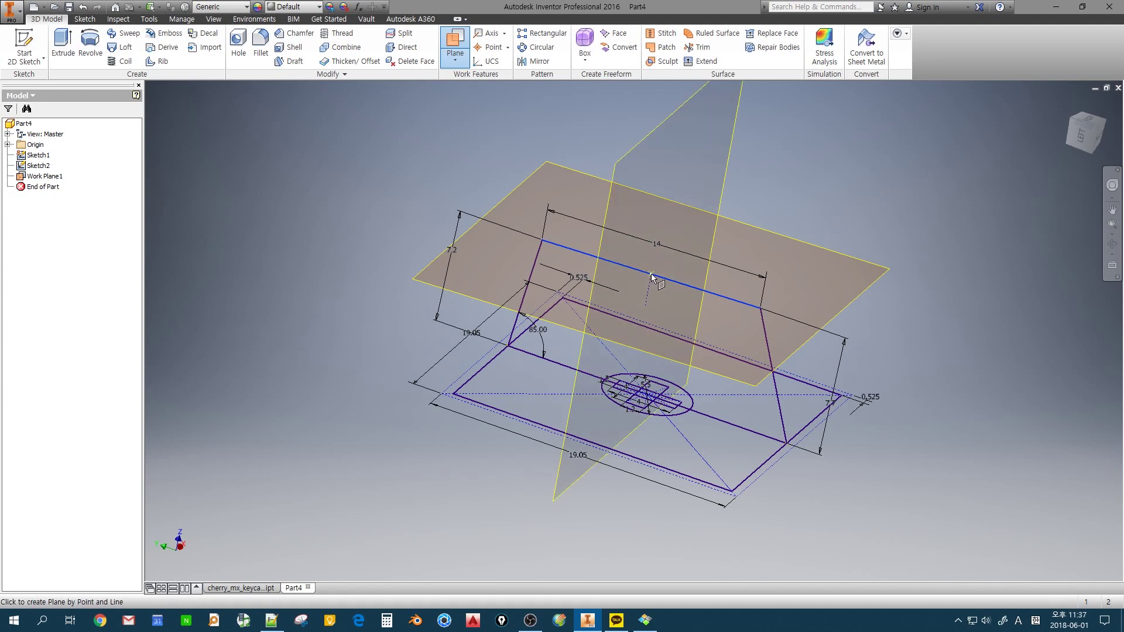
{"action": "left_click", "coordinate": [649, 275]}
Start a new 2D sketch on the first work plane, the one along the profile's top edge
{"action": "middle_click_drag", "start_coordinate": [412, 344], "coordinate": [349, 359], "text": "shift"}
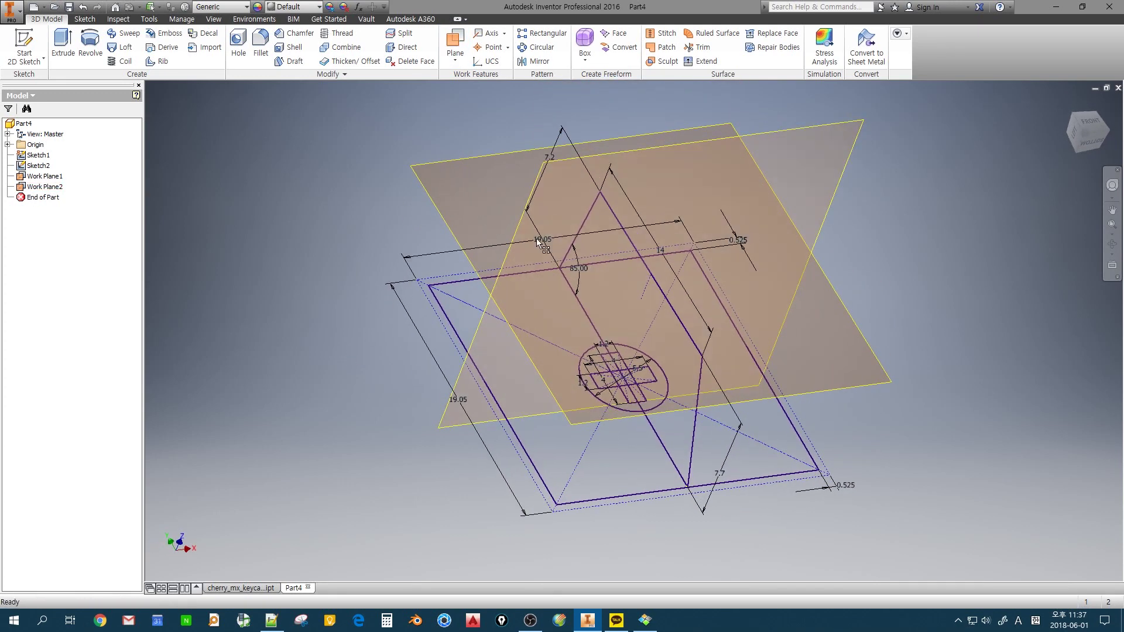
{"action": "middle_click_drag", "start_coordinate": [675, 350], "coordinate": [586, 344], "text": "shift"}
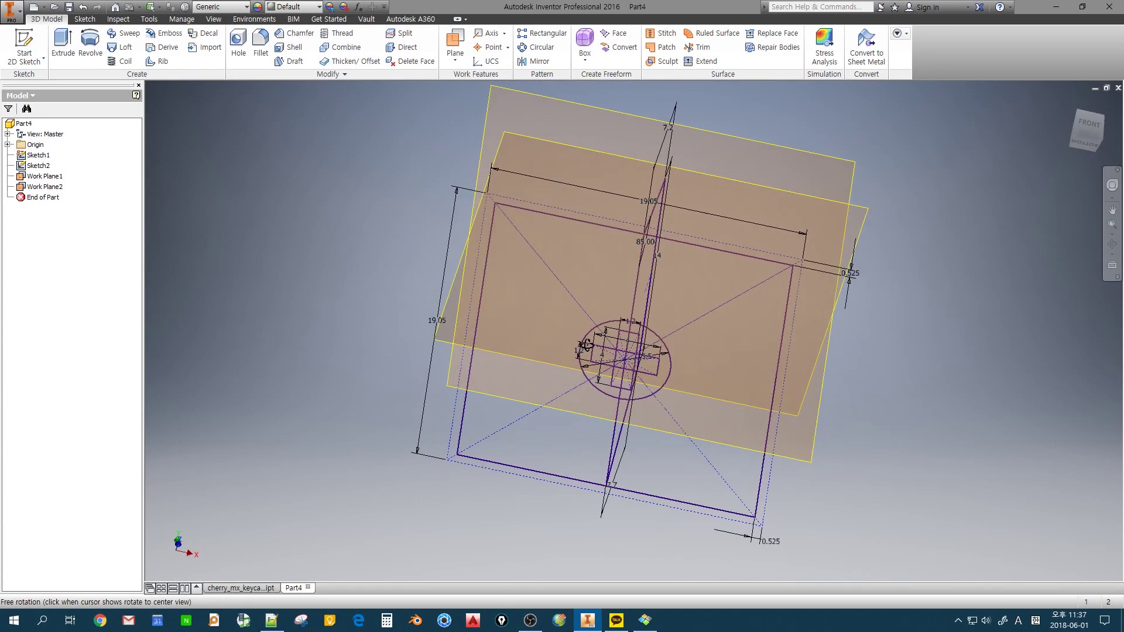
{"action": "left_click", "coordinate": [24, 50]}
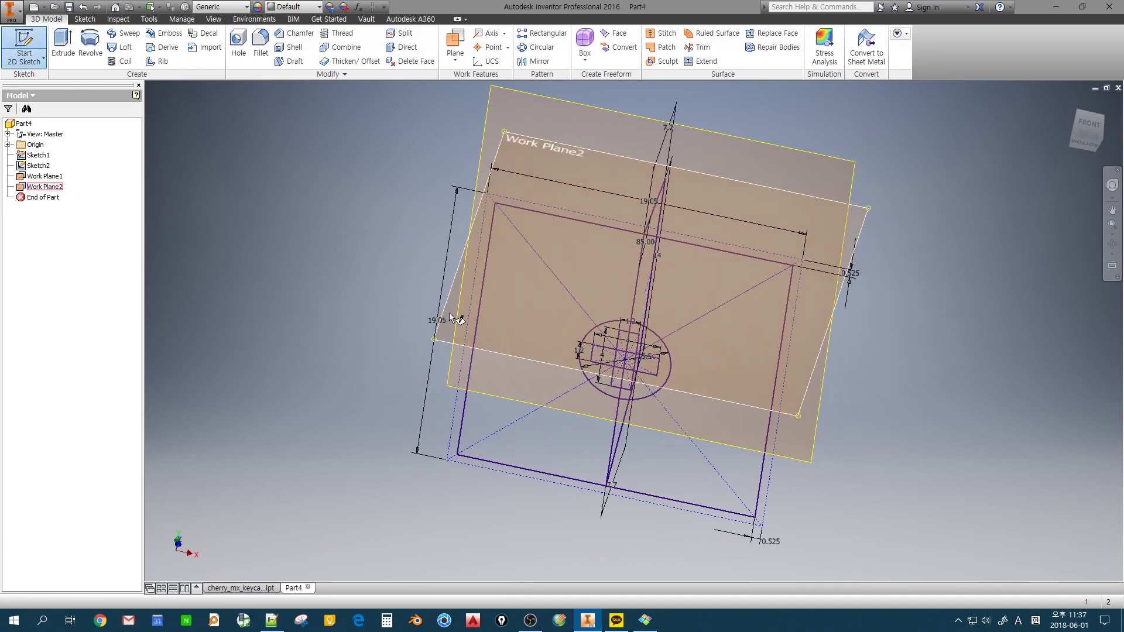
{"action": "left_click", "coordinate": [452, 358]}
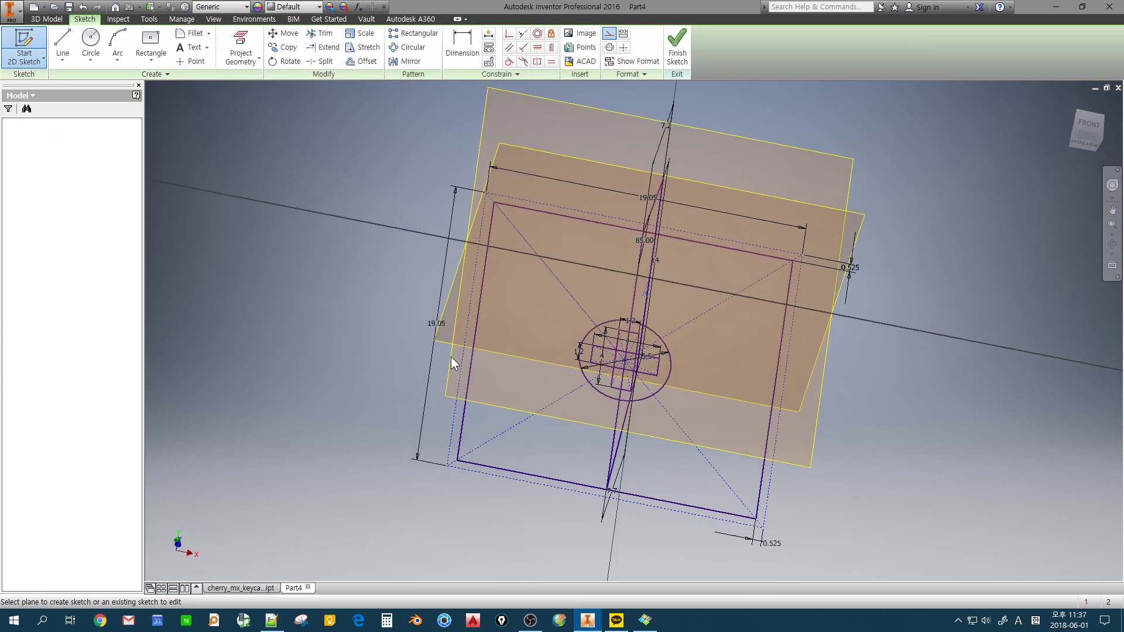
{"action": "left_click", "coordinate": [150, 41]}
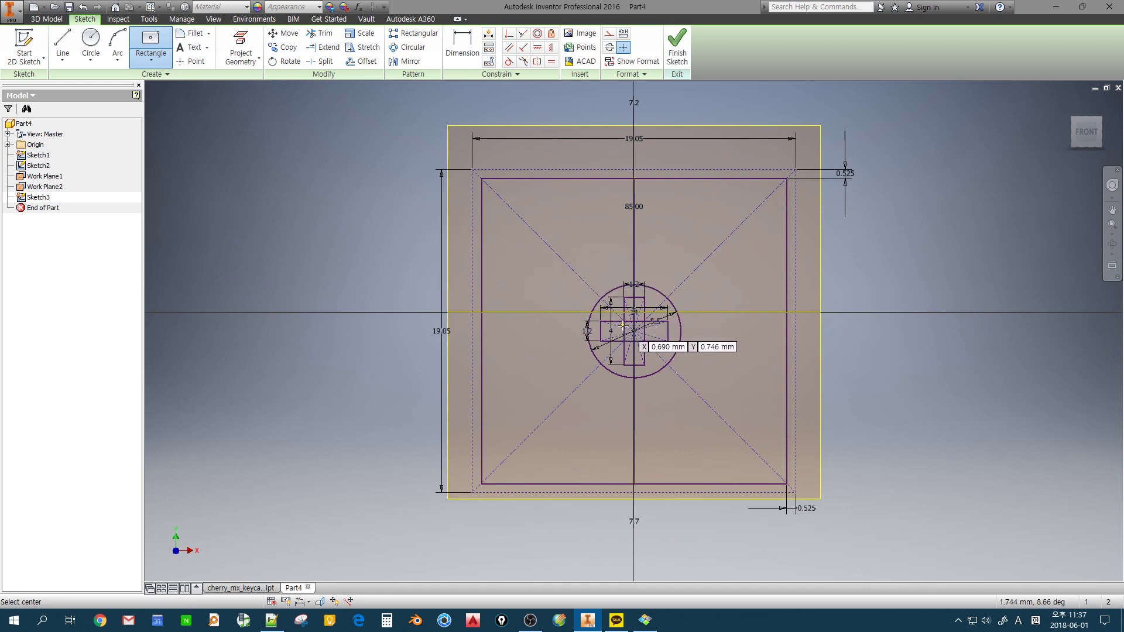
{"action": "mouse_move", "coordinate": [590, 334]}
{"action": "middle_mouse_down", "text": "shift"}
{"action": "mouse_move", "coordinate": [607, 294]}
{"action": "mouse_move", "coordinate": [632, 300]}
{"action": "middle_mouse_up", "text": "shift"}
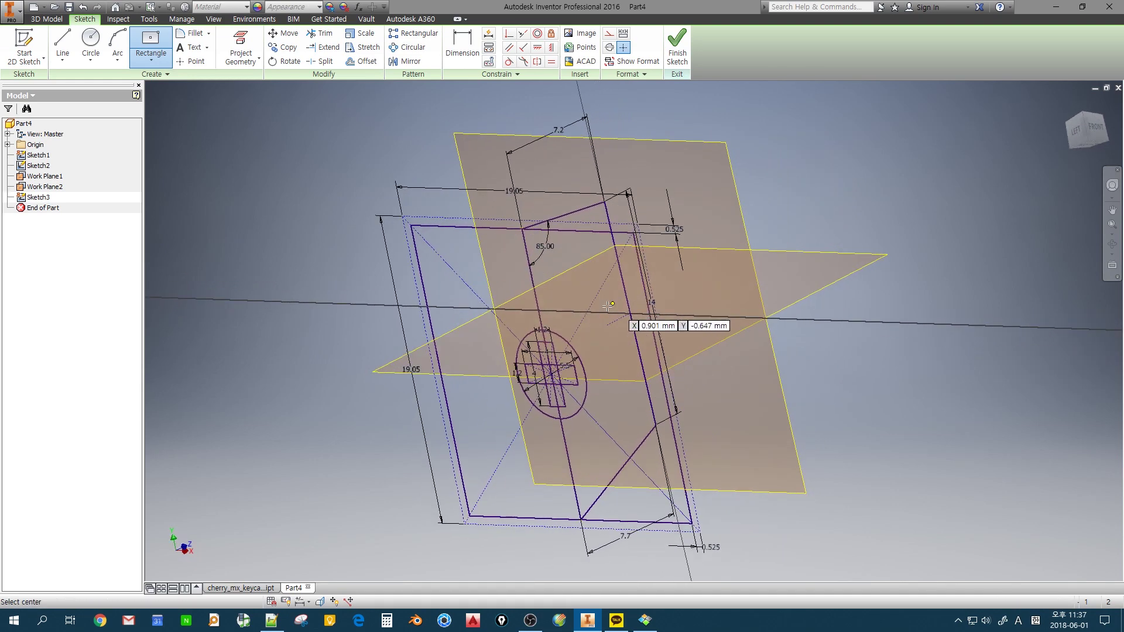
{"action": "key", "text": "Escape"}
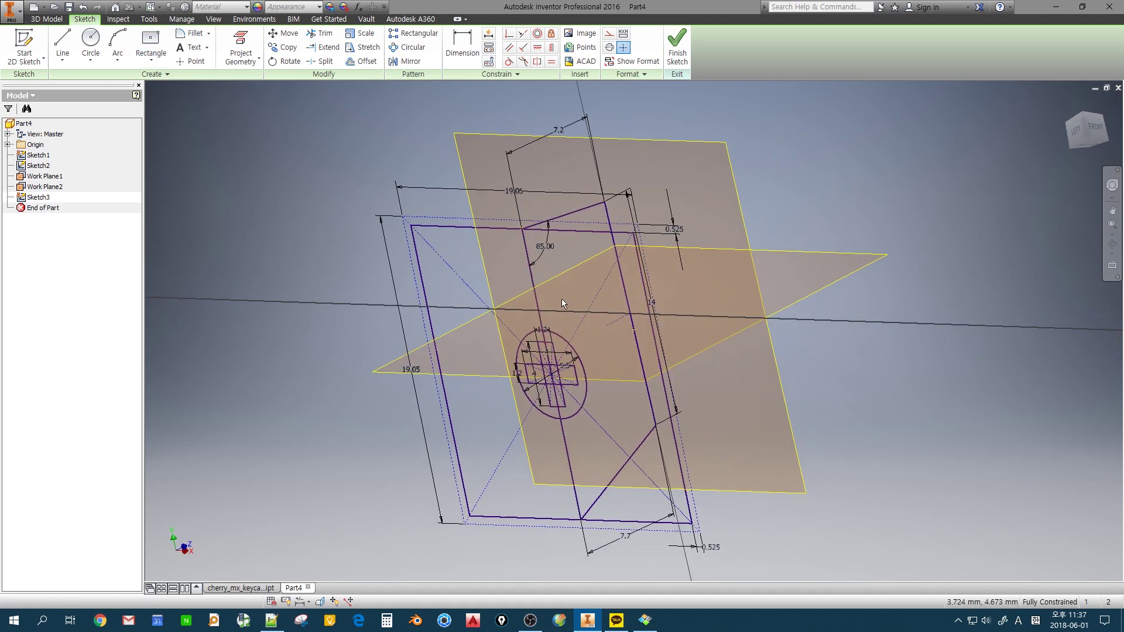
Project the midpoint of the profile's top edge into the new sketch
{"action": "middle_click_drag", "start_coordinate": [541, 301], "coordinate": [445, 276], "text": "shift"}
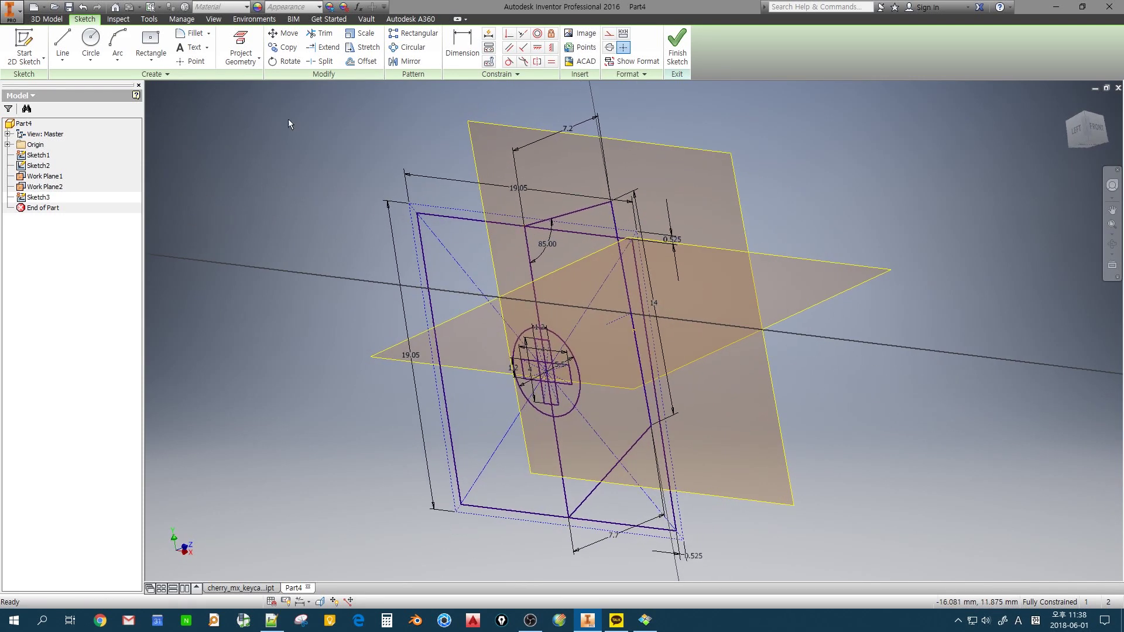
{"action": "left_click", "coordinate": [240, 48]}
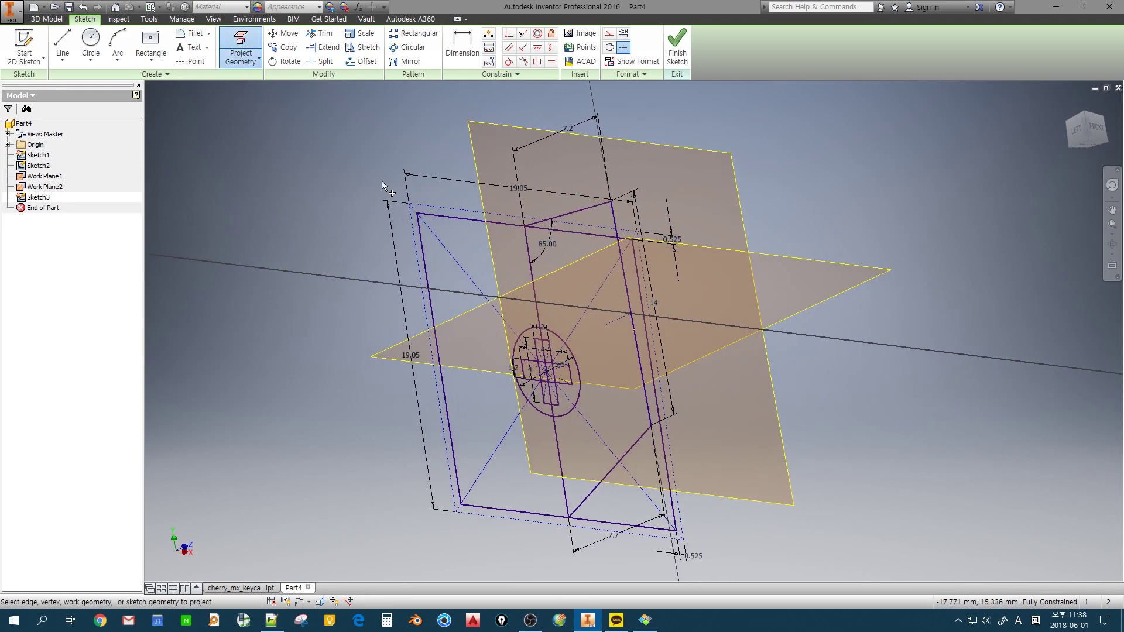
{"action": "left_click", "coordinate": [629, 294]}
{"action": "mouse_move", "coordinate": [611, 257]}
{"action": "middle_mouse_down", "text": "shift"}
{"action": "mouse_move", "coordinate": [602, 300]}
{"action": "mouse_move", "coordinate": [539, 321]}
{"action": "mouse_move", "coordinate": [461, 285]}
{"action": "mouse_move", "coordinate": [536, 311]}
{"action": "mouse_move", "coordinate": [579, 246]}
{"action": "middle_mouse_up", "text": "shift"}
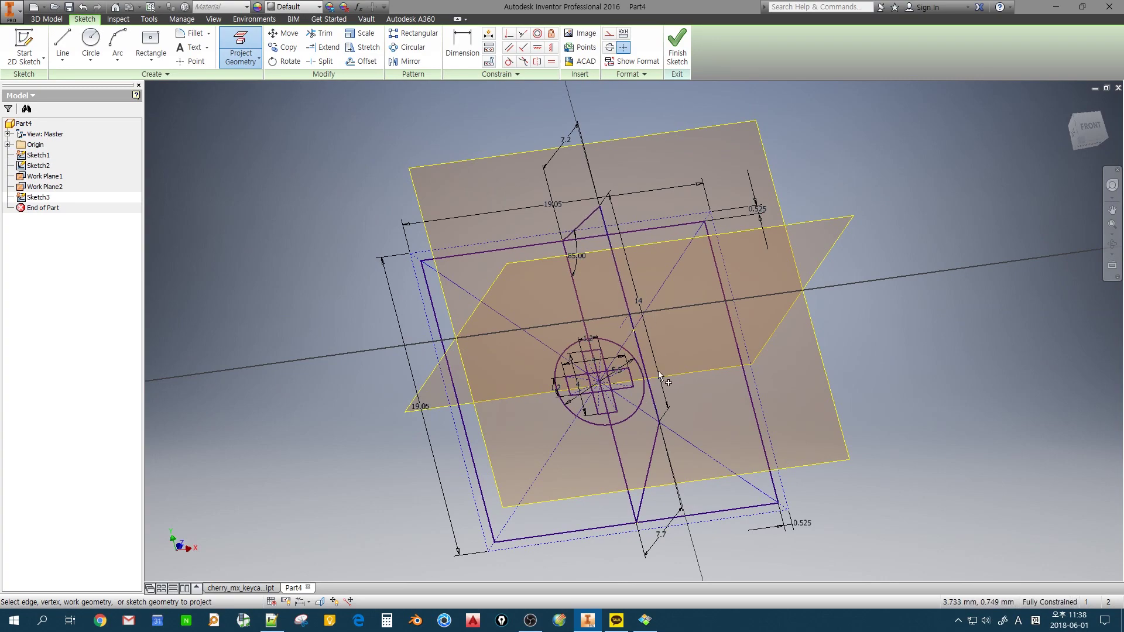
{"action": "mouse_move", "coordinate": [660, 421]}
{"action": "middle_mouse_down", "text": "shift"}
{"action": "mouse_move", "coordinate": [632, 367]}
{"action": "mouse_move", "coordinate": [562, 385]}
{"action": "mouse_move", "coordinate": [520, 343]}
{"action": "mouse_move", "coordinate": [544, 351]}
{"action": "mouse_move", "coordinate": [507, 283]}
{"action": "middle_mouse_up", "text": "shift"}
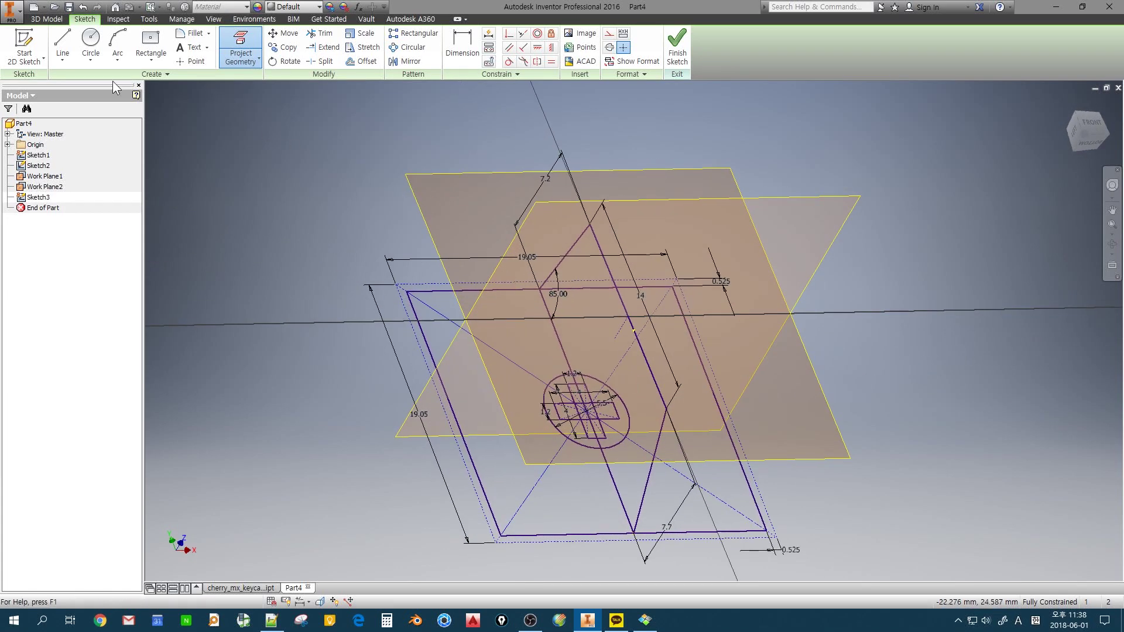
Draw a center rectangle from the midpoint of the profile's top edge, keeping it smaller than the base square
{"action": "left_click", "coordinate": [151, 44]}
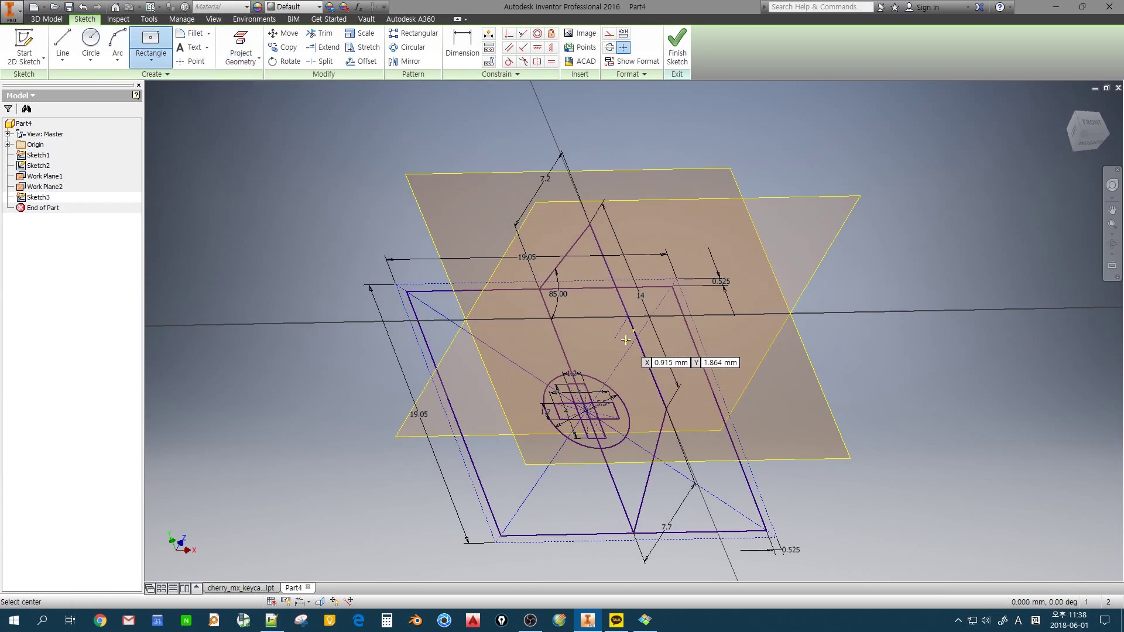
{"action": "left_click", "coordinate": [627, 318]}
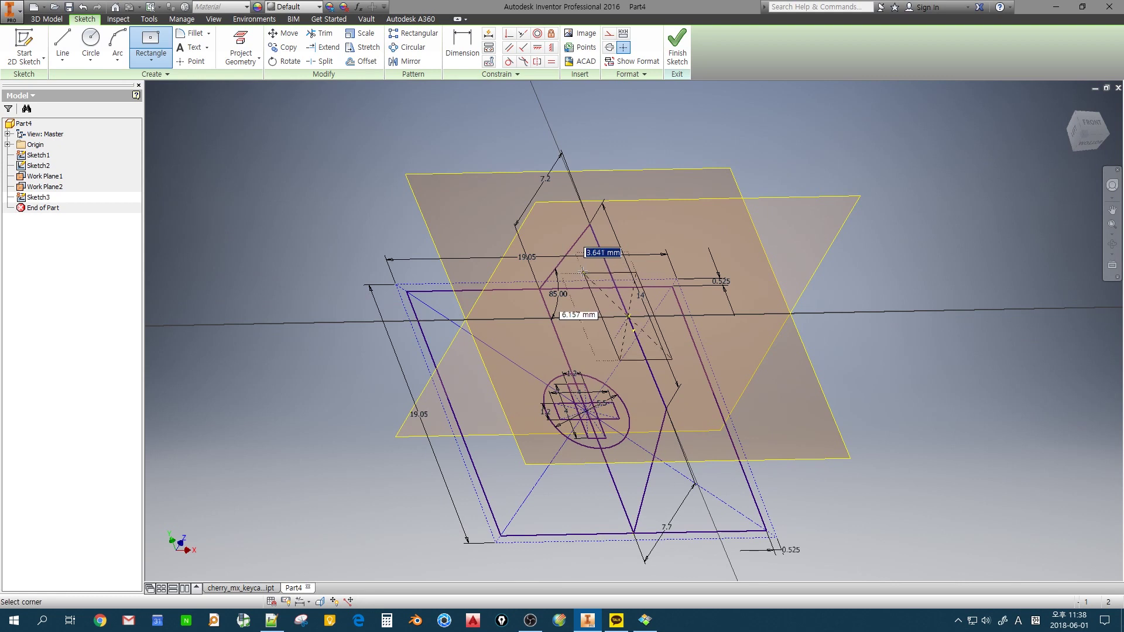
{"action": "left_click", "coordinate": [481, 242]}
{"action": "mouse_move", "coordinate": [574, 352]}
{"action": "middle_mouse_down", "text": "shift"}
{"action": "mouse_move", "coordinate": [609, 421]}
{"action": "mouse_move", "coordinate": [660, 441]}
{"action": "mouse_move", "coordinate": [574, 448]}
{"action": "mouse_move", "coordinate": [597, 452]}
{"action": "mouse_move", "coordinate": [621, 433]}
{"action": "mouse_move", "coordinate": [628, 446]}
{"action": "middle_mouse_up", "text": "shift"}
{"action": "mouse_move", "coordinate": [477, 351]}
{"action": "middle_mouse_down", "text": "shift"}
{"action": "mouse_move", "coordinate": [512, 375]}
{"action": "mouse_move", "coordinate": [399, 371]}
{"action": "mouse_move", "coordinate": [372, 401]}
{"action": "mouse_move", "coordinate": [384, 387]}
{"action": "mouse_move", "coordinate": [374, 384]}
{"action": "middle_mouse_up", "text": "shift"}
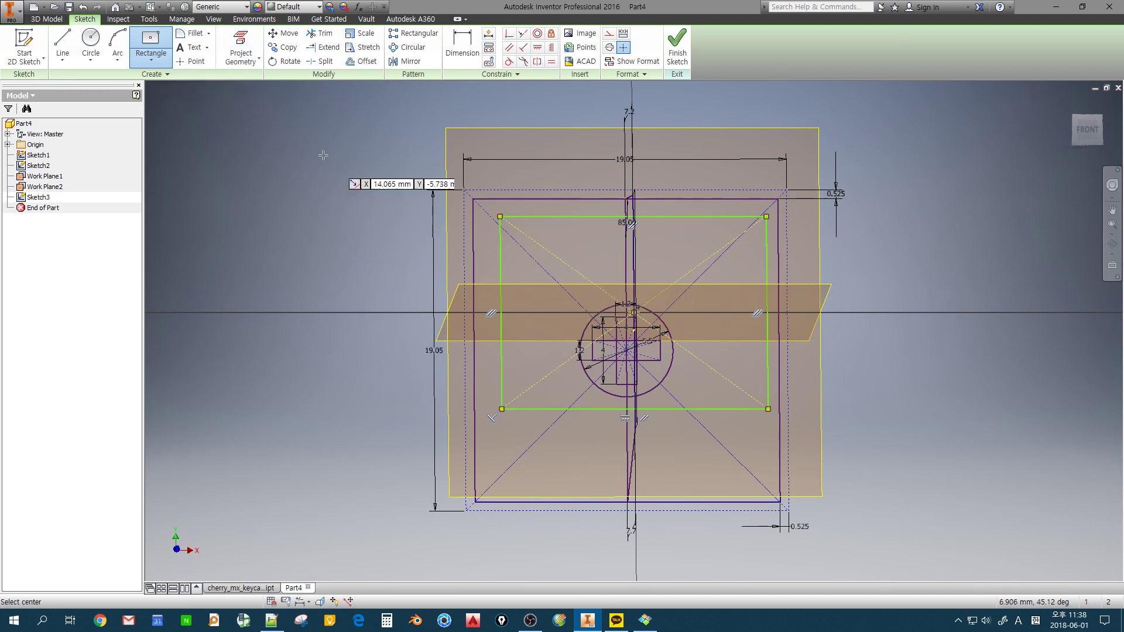
Project the side edge of the base's 19.05 mm construction square into the top-face sketch
{"action": "left_click", "coordinate": [241, 45]}
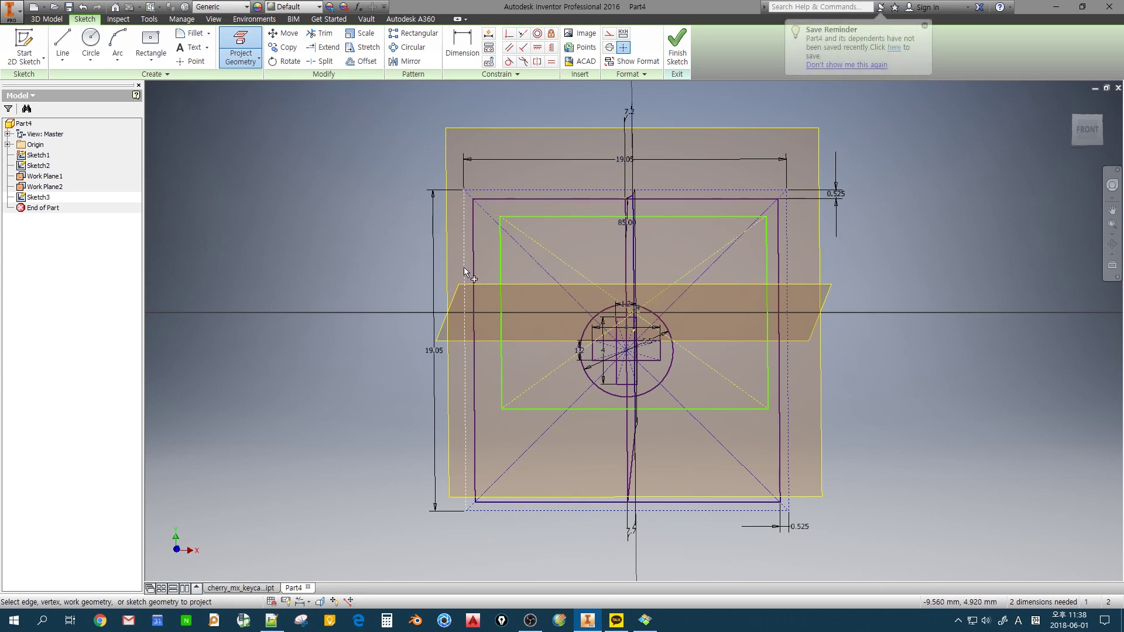
{"action": "mouse_move", "coordinate": [370, 269]}
{"action": "middle_mouse_down", "text": "shift"}
{"action": "mouse_move", "coordinate": [384, 261]}
{"action": "mouse_move", "coordinate": [401, 280]}
{"action": "mouse_move", "coordinate": [392, 281]}
{"action": "middle_mouse_up", "text": "shift"}
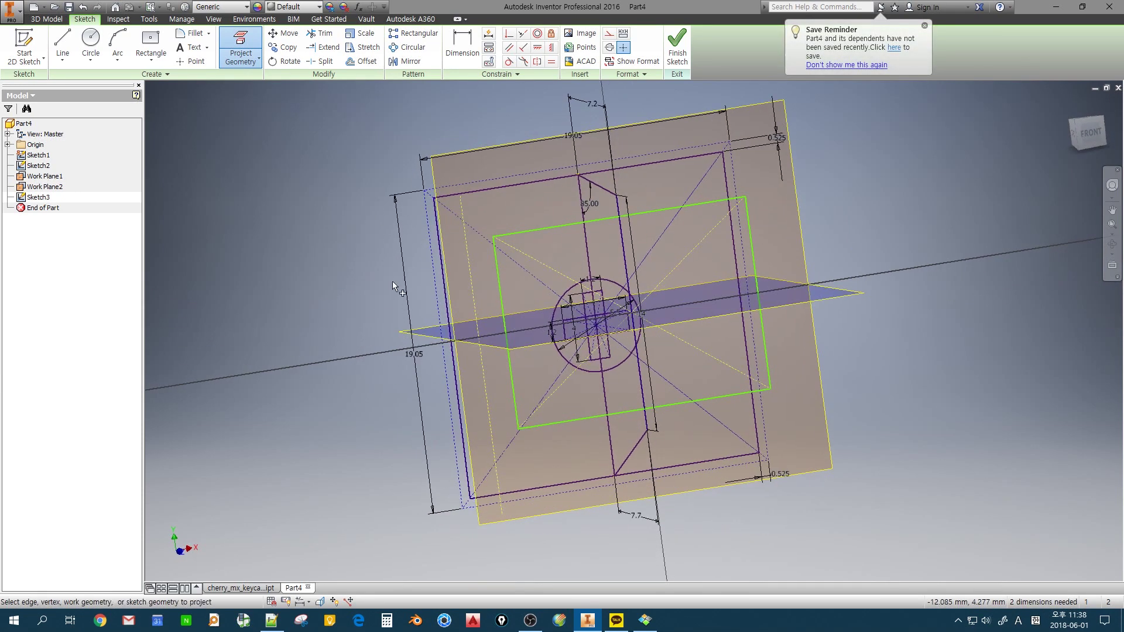
Dimension the rectangle's side 3.825 mm from the projected edge of the base square
{"action": "left_click", "coordinate": [461, 43]}
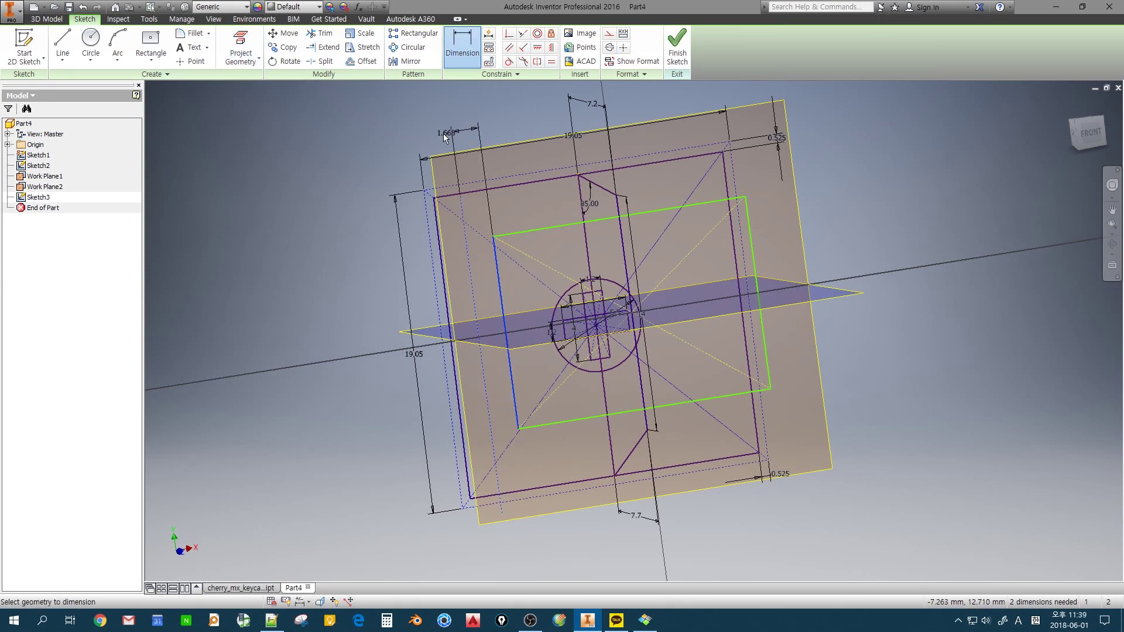
{"action": "left_click", "coordinate": [414, 130]}
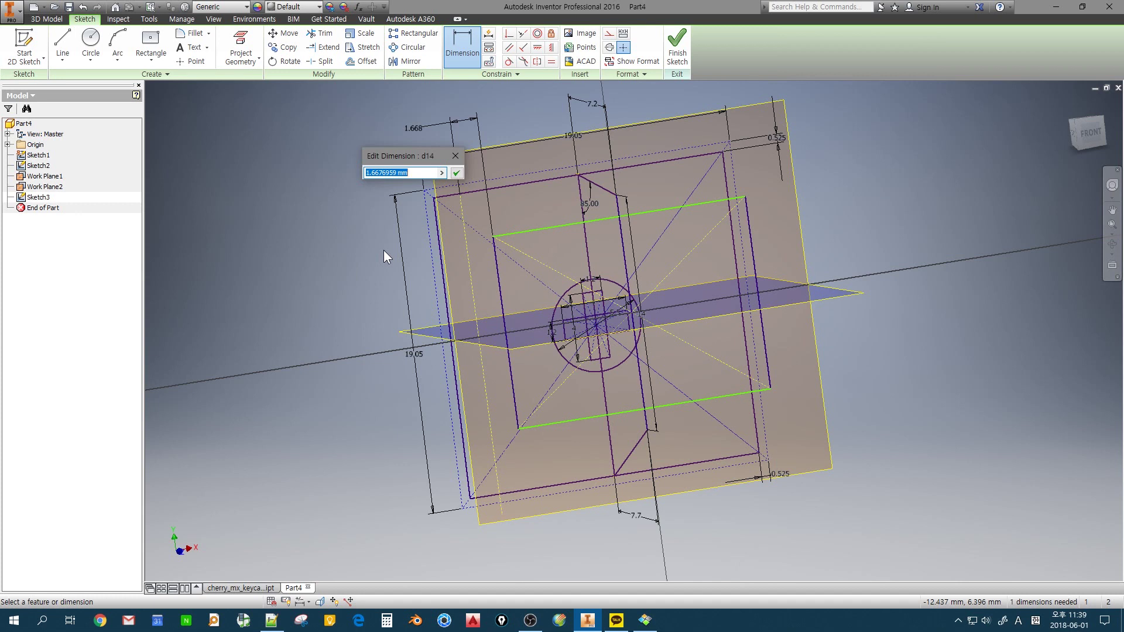
{"action": "type", "text": "3.825"}
{"action": "key", "text": "Return"}
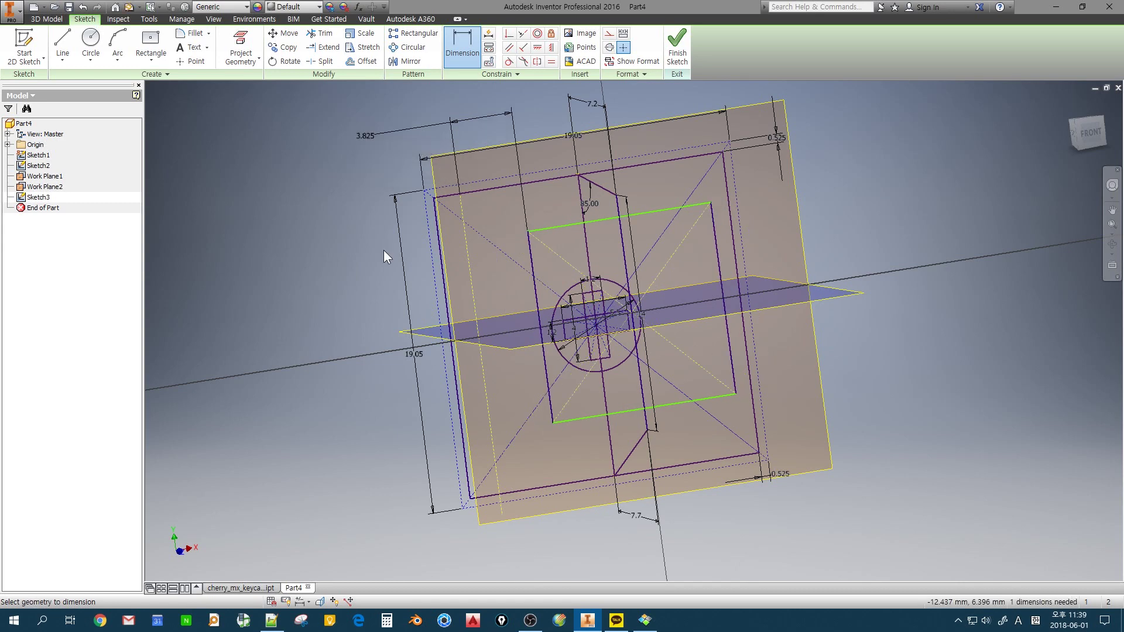
Check the sketch dimensions in the finished cherry_mx_keycap_profile.ipt model, and return to the new part's sketch
{"action": "key", "text": "F5"}
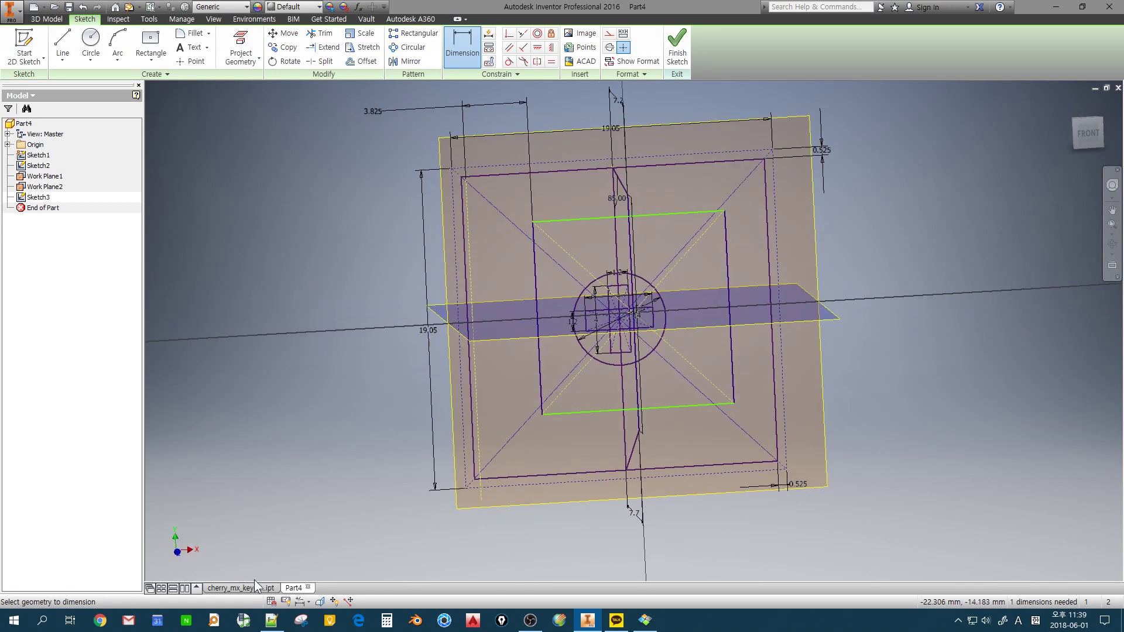
{"action": "left_click", "coordinate": [256, 588]}
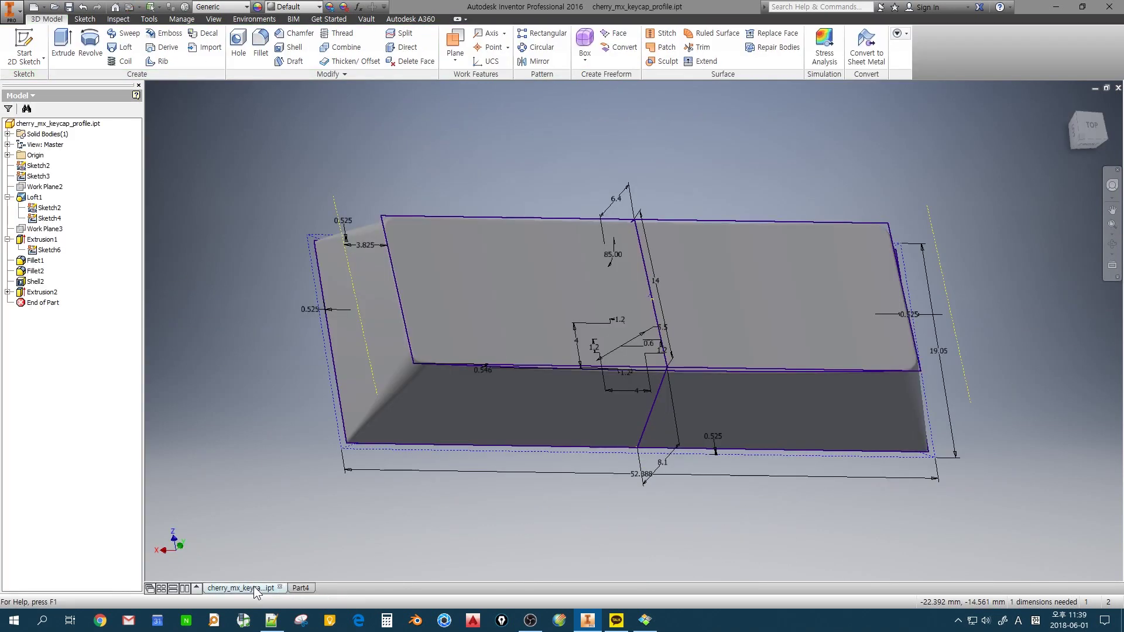
{"action": "left_click", "coordinate": [298, 588]}
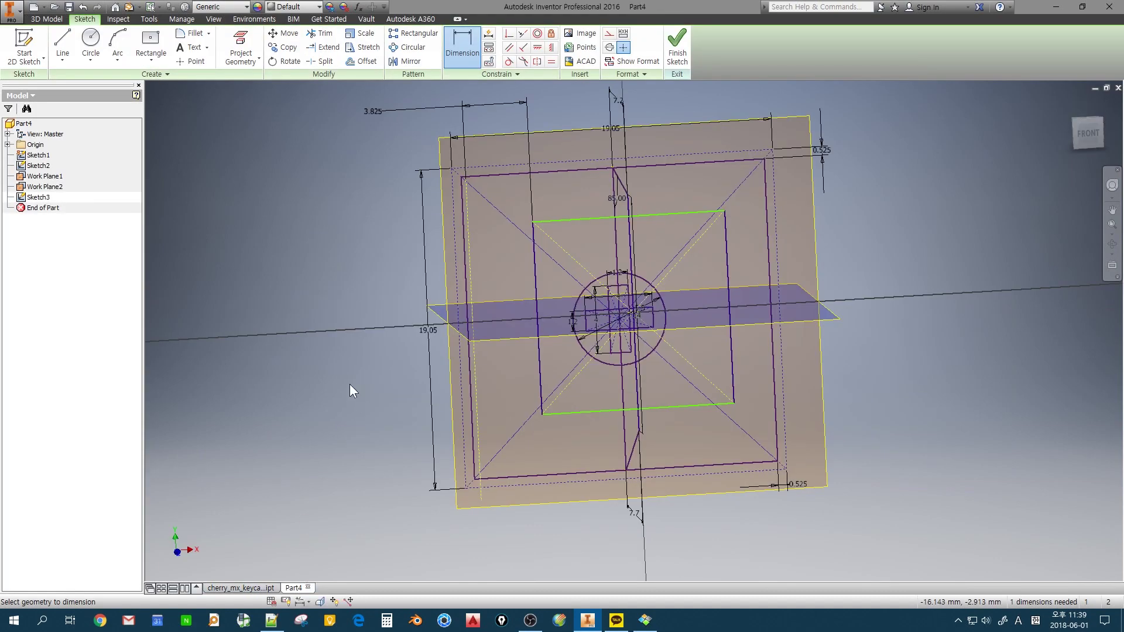
Make the top-face rectangle's rear edge coincident with the endpoint of the side profile's top line, and finish the sketch
{"action": "middle_click_drag", "start_coordinate": [408, 399], "coordinate": [528, 99], "text": "shift"}
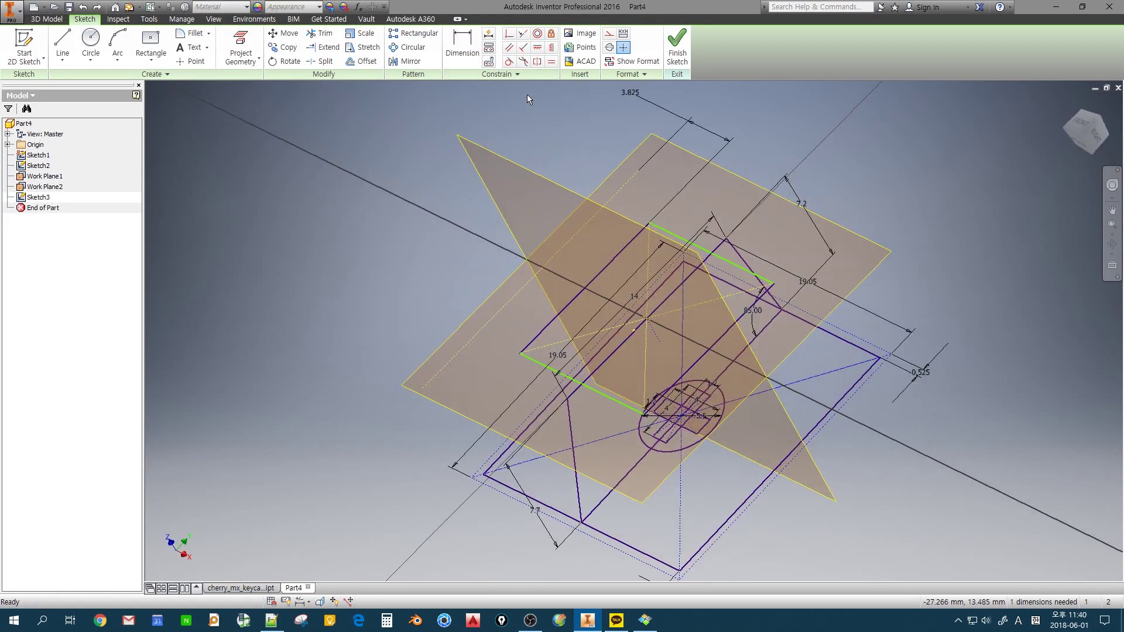
{"action": "left_click", "coordinate": [508, 36]}
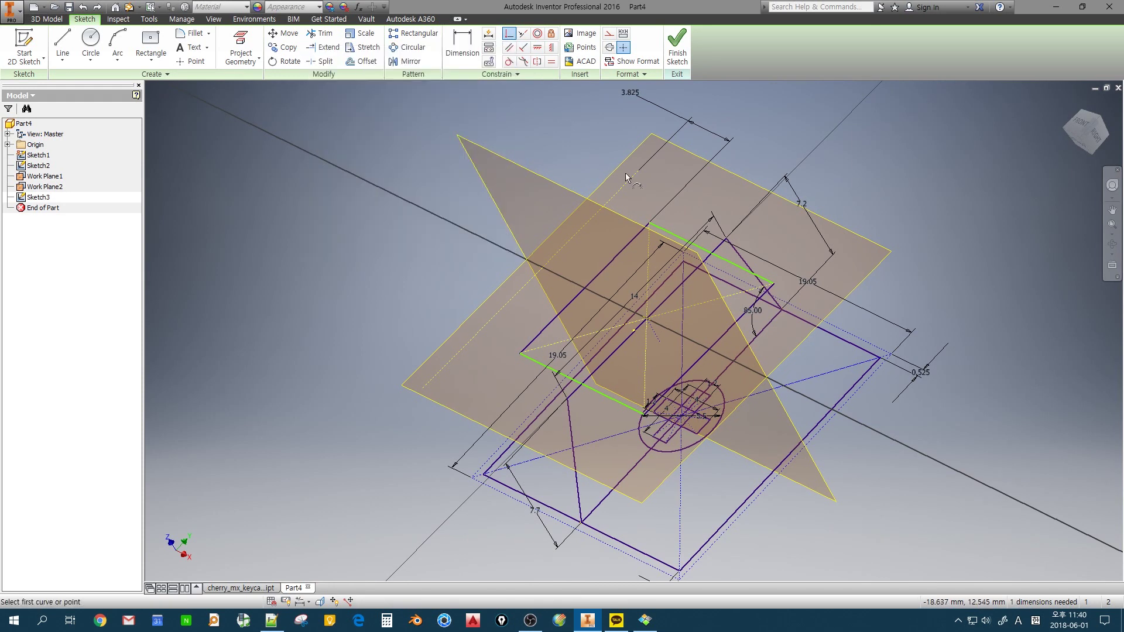
{"action": "left_click", "coordinate": [705, 250]}
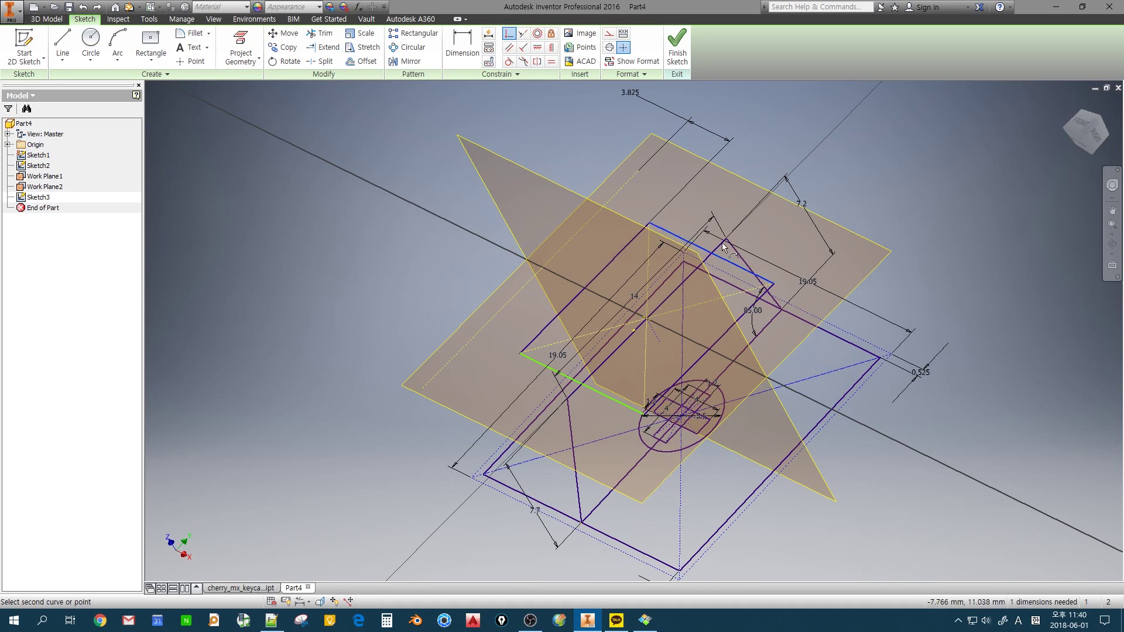
{"action": "left_click", "coordinate": [727, 240]}
{"action": "mouse_move", "coordinate": [767, 278]}
{"action": "middle_mouse_down", "text": "shift"}
{"action": "mouse_move", "coordinate": [871, 252]}
{"action": "mouse_move", "coordinate": [806, 233]}
{"action": "mouse_move", "coordinate": [816, 261]}
{"action": "mouse_move", "coordinate": [866, 256]}
{"action": "mouse_move", "coordinate": [912, 231]}
{"action": "mouse_move", "coordinate": [1086, 265]}
{"action": "mouse_move", "coordinate": [1059, 288]}
{"action": "mouse_move", "coordinate": [974, 246]}
{"action": "mouse_move", "coordinate": [897, 261]}
{"action": "mouse_move", "coordinate": [890, 298]}
{"action": "mouse_move", "coordinate": [943, 328]}
{"action": "mouse_move", "coordinate": [928, 357]}
{"action": "mouse_move", "coordinate": [916, 326]}
{"action": "mouse_move", "coordinate": [956, 314]}
{"action": "mouse_move", "coordinate": [919, 371]}
{"action": "mouse_move", "coordinate": [936, 256]}
{"action": "middle_mouse_up", "text": "shift"}
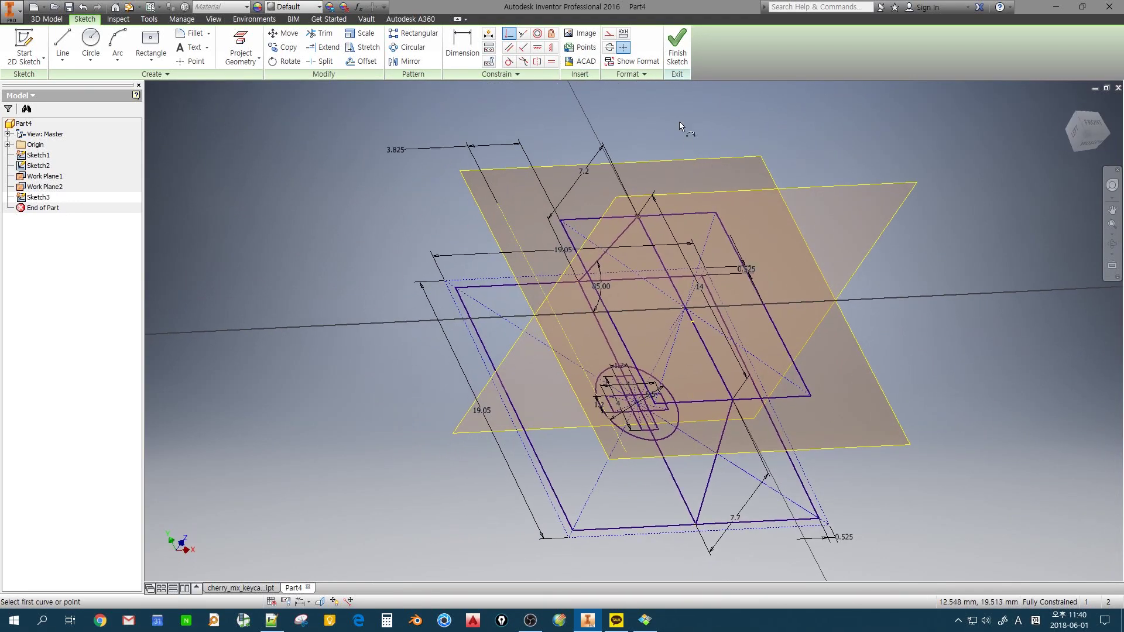
{"action": "left_click", "coordinate": [677, 49]}
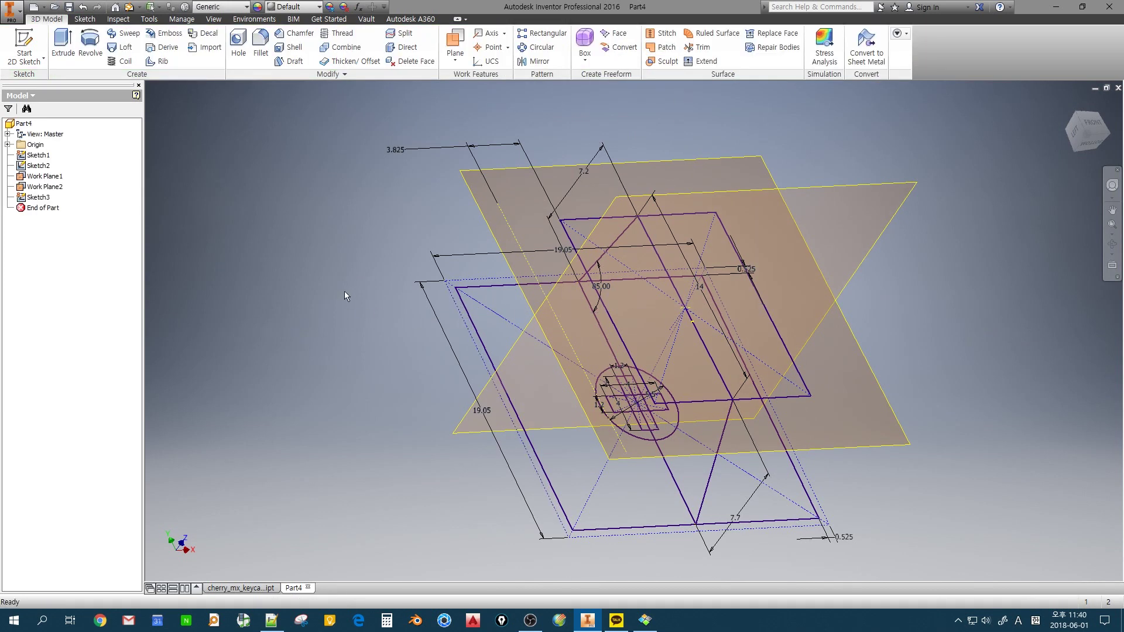
Loft a solid between the outer base square and the smaller rectangle on the tilted top plane
{"action": "left_click", "coordinate": [126, 50]}
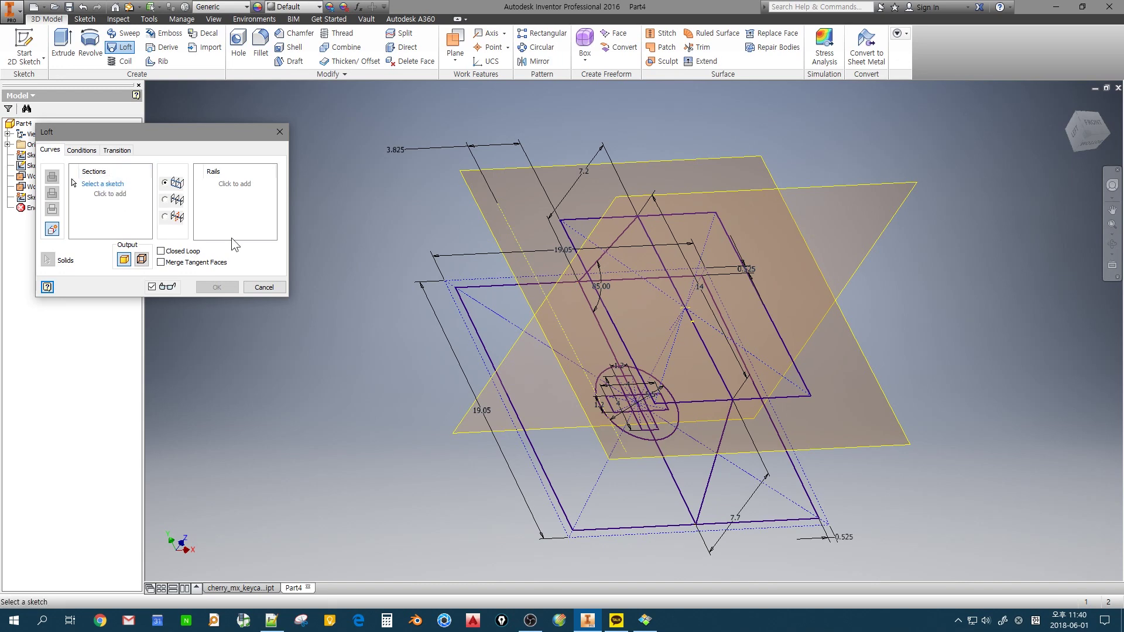
{"action": "left_click", "coordinate": [476, 332]}
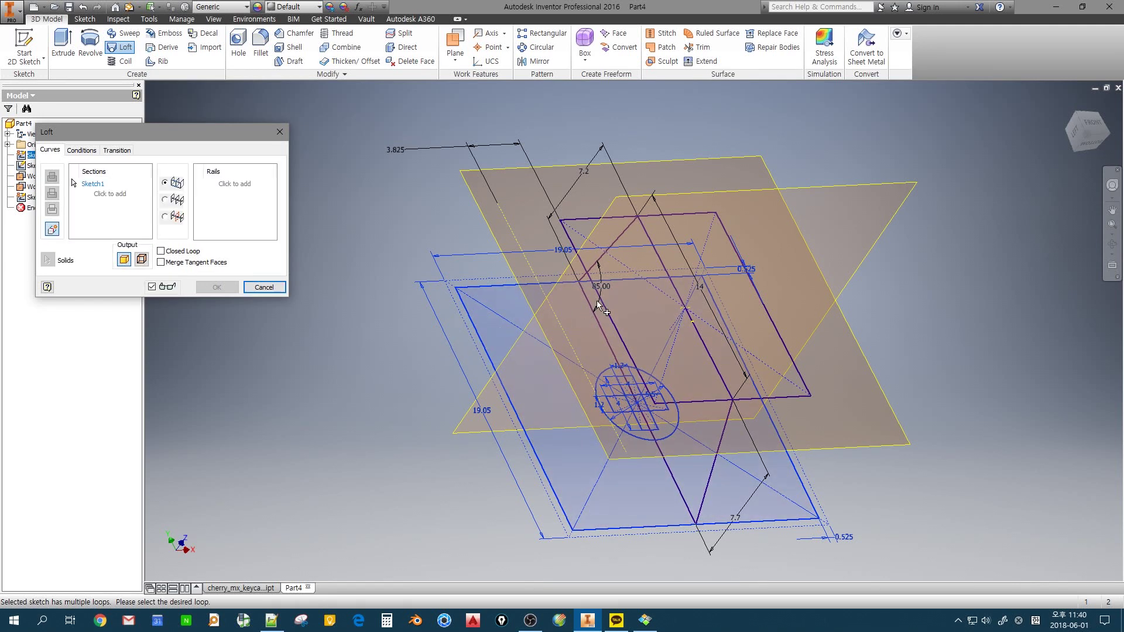
{"action": "left_click", "coordinate": [117, 195]}
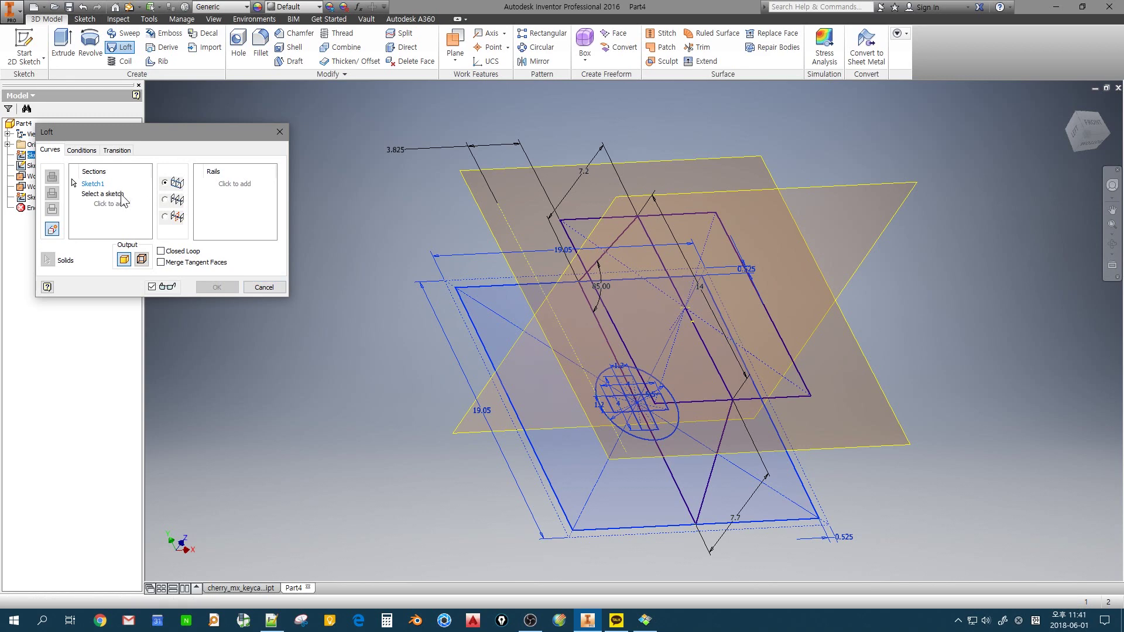
{"action": "left_click", "coordinate": [620, 332]}
{"action": "mouse_move", "coordinate": [657, 325]}
{"action": "middle_mouse_down", "text": "shift"}
{"action": "mouse_move", "coordinate": [541, 348]}
{"action": "mouse_move", "coordinate": [520, 306]}
{"action": "mouse_move", "coordinate": [726, 309]}
{"action": "mouse_move", "coordinate": [571, 332]}
{"action": "mouse_move", "coordinate": [662, 310]}
{"action": "middle_mouse_up", "text": "shift"}
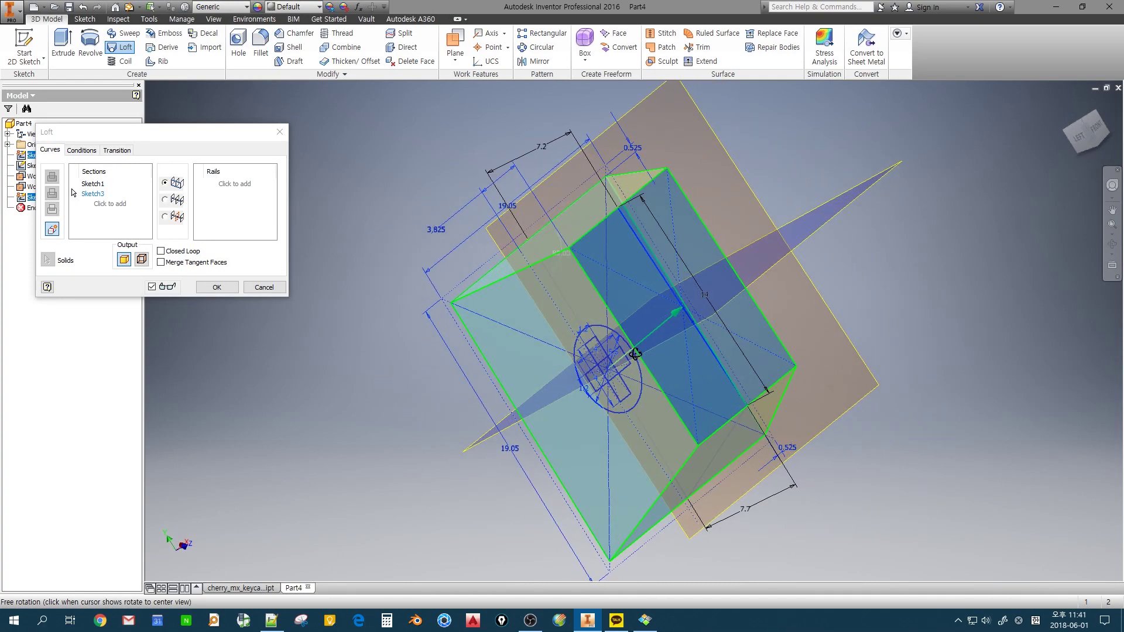
{"action": "left_click", "coordinate": [216, 287]}
{"action": "mouse_move", "coordinate": [392, 380]}
{"action": "middle_mouse_down", "text": "shift"}
{"action": "mouse_move", "coordinate": [417, 380]}
{"action": "mouse_move", "coordinate": [389, 331]}
{"action": "mouse_move", "coordinate": [329, 369]}
{"action": "mouse_move", "coordinate": [411, 394]}
{"action": "mouse_move", "coordinate": [337, 376]}
{"action": "mouse_move", "coordinate": [433, 354]}
{"action": "mouse_move", "coordinate": [497, 316]}
{"action": "mouse_move", "coordinate": [444, 318]}
{"action": "mouse_move", "coordinate": [601, 320]}
{"action": "mouse_move", "coordinate": [595, 336]}
{"action": "mouse_move", "coordinate": [564, 323]}
{"action": "mouse_move", "coordinate": [371, 322]}
{"action": "mouse_move", "coordinate": [366, 338]}
{"action": "middle_mouse_up", "text": "shift"}
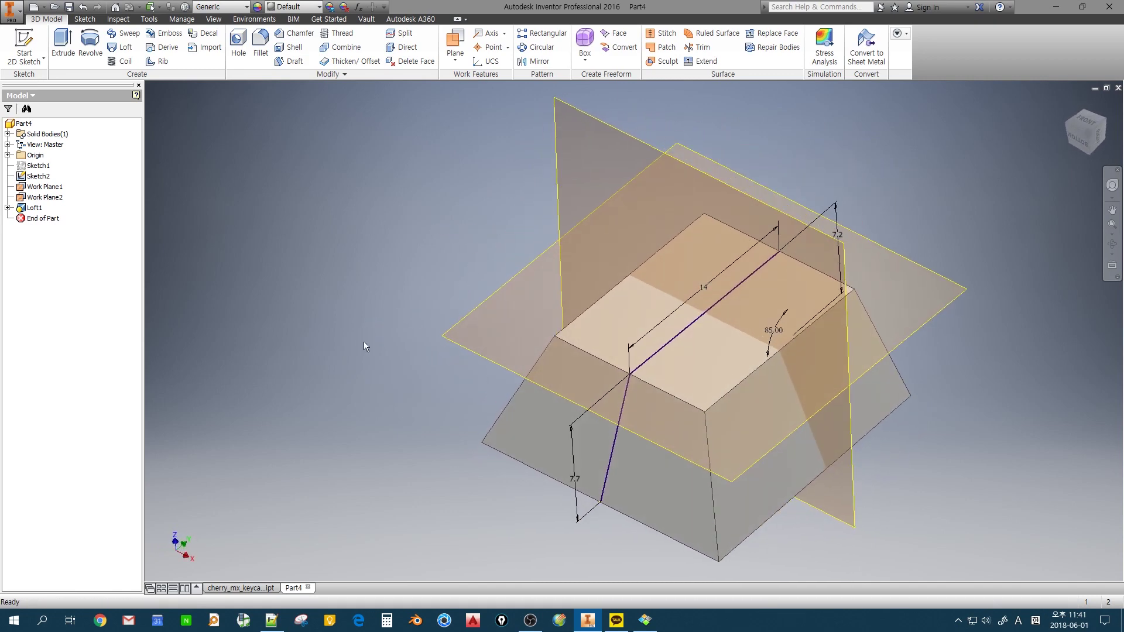
Start a sketch on the vertical work plane crossing the keycap's top, and slice the graphics at the sketch plane
{"action": "left_click", "coordinate": [25, 41]}
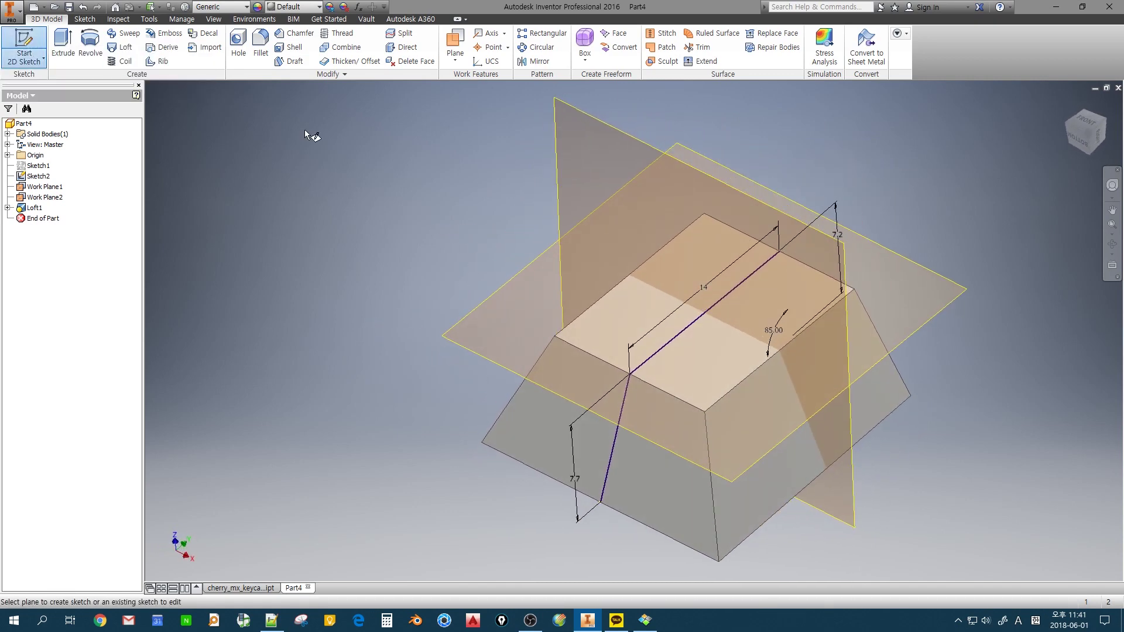
{"action": "left_click", "coordinate": [559, 178]}
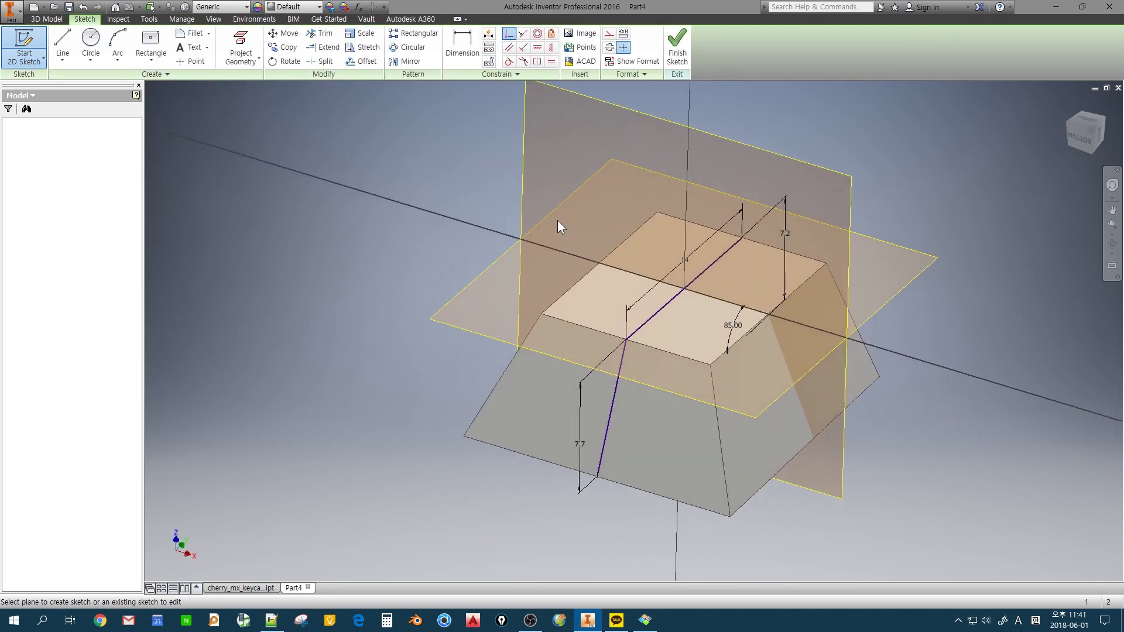
{"action": "middle_click_drag", "start_coordinate": [670, 315], "coordinate": [655, 426]}
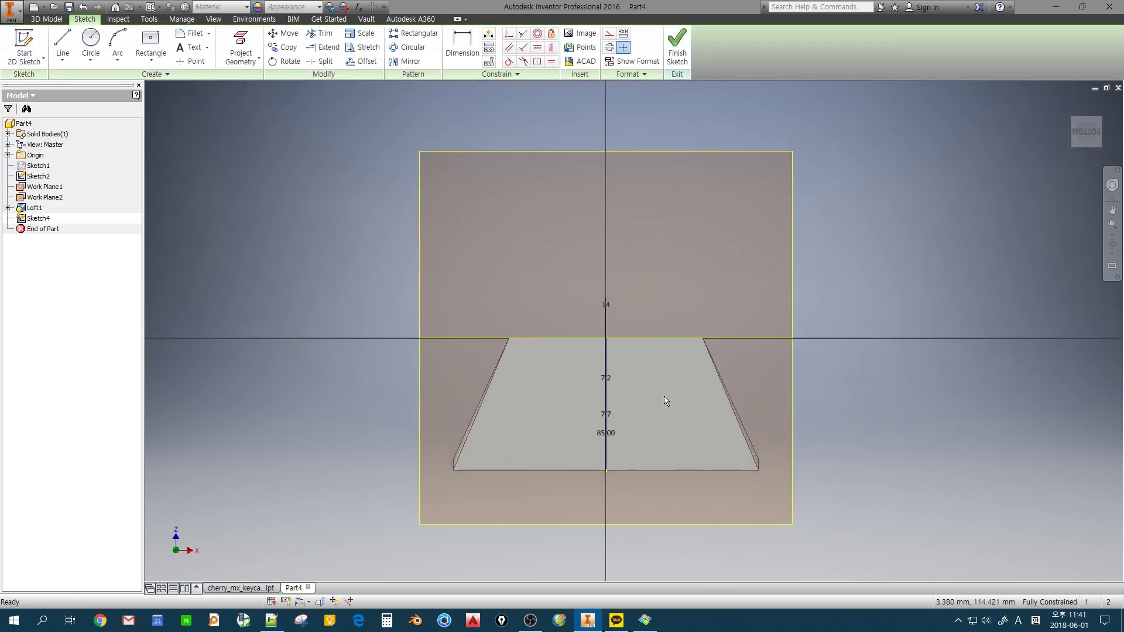
{"action": "key", "text": "F7"}
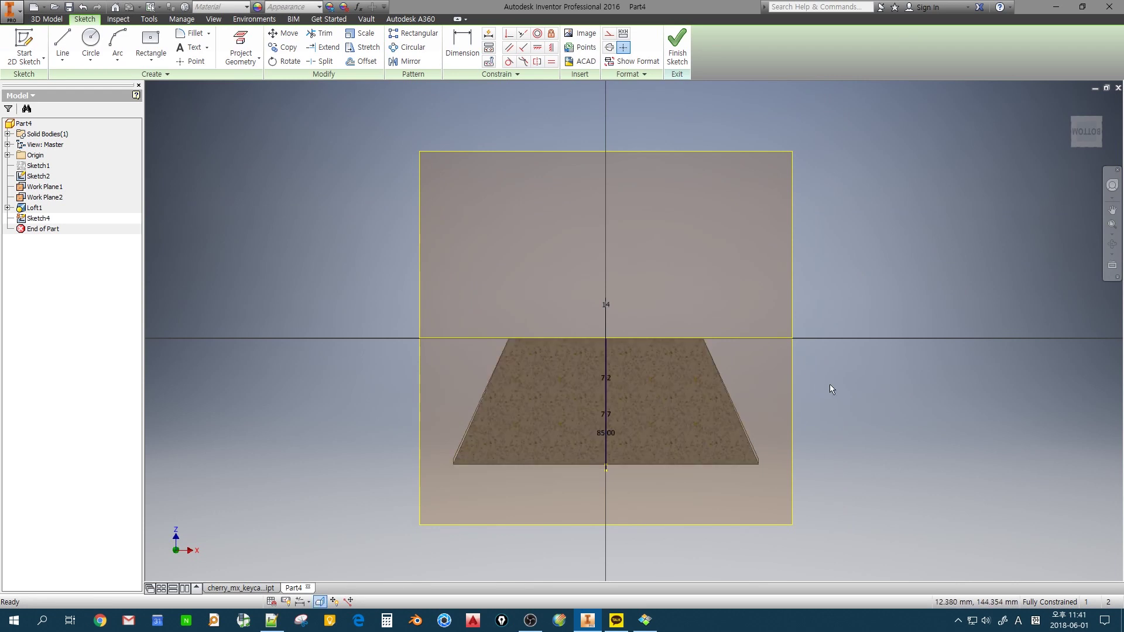
{"action": "middle_click_drag", "start_coordinate": [834, 391], "coordinate": [209, 136], "text": "shift"}
Project the two side edges of the keycap's top face into the sketch as reference points
{"action": "left_click", "coordinate": [118, 43]}
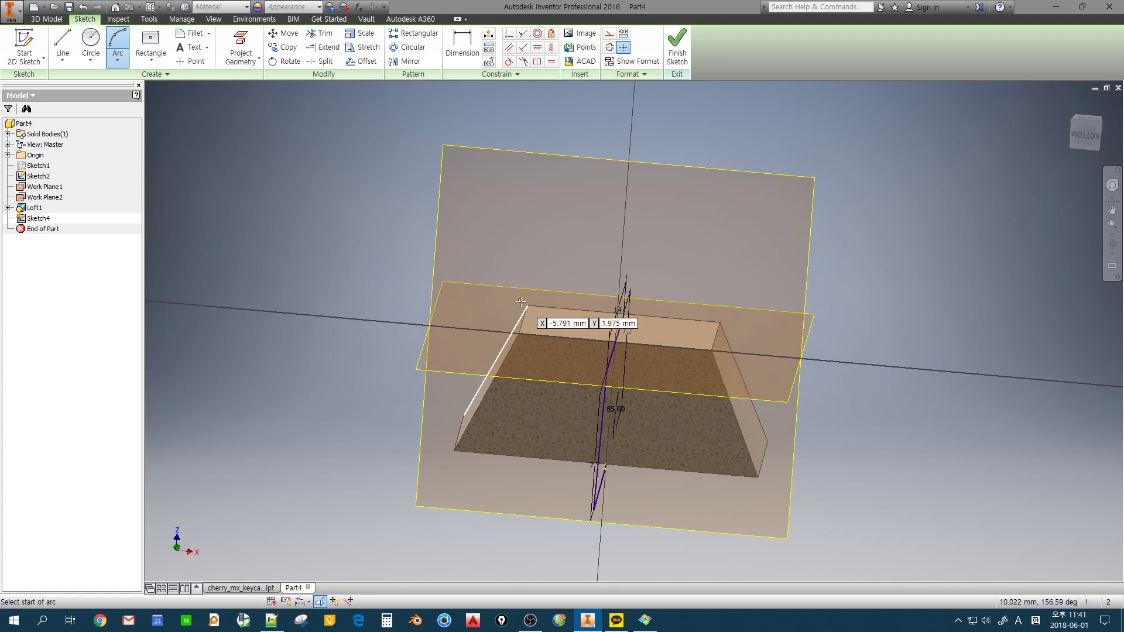
{"action": "left_click", "coordinate": [241, 46]}
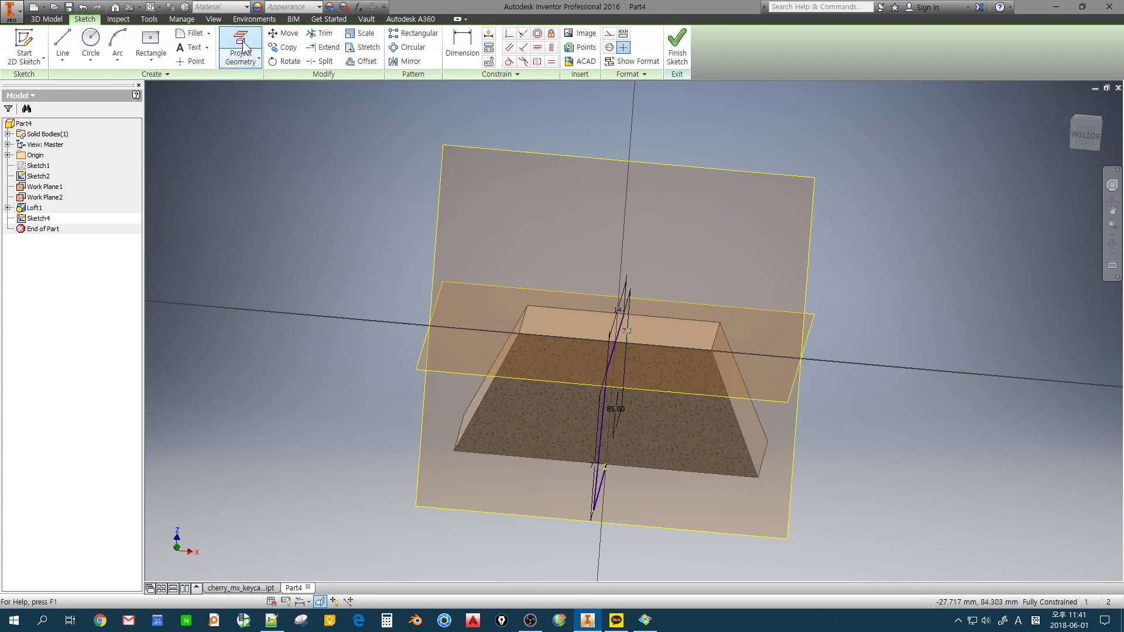
{"action": "left_click", "coordinate": [523, 329]}
{"action": "left_click", "coordinate": [717, 345]}
{"action": "mouse_move", "coordinate": [620, 396]}
{"action": "middle_mouse_down", "text": "shift"}
{"action": "mouse_move", "coordinate": [605, 404]}
{"action": "mouse_move", "coordinate": [655, 432]}
{"action": "mouse_move", "coordinate": [615, 410]}
{"action": "middle_mouse_up", "text": "shift"}
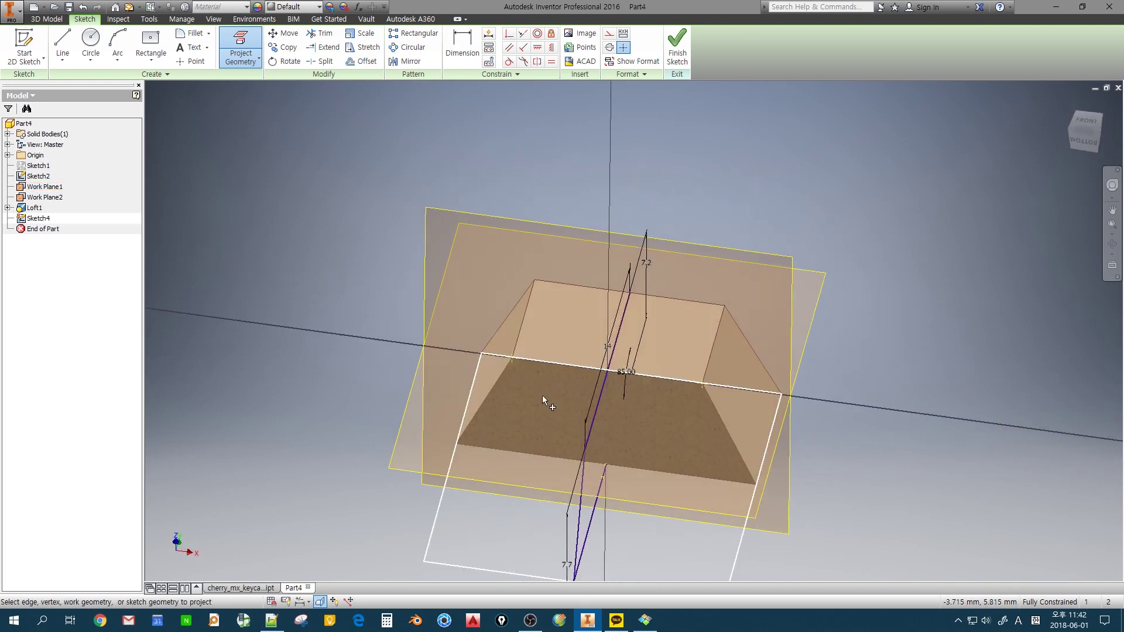
{"action": "middle_click_drag", "start_coordinate": [728, 394], "coordinate": [680, 406], "text": "shift"}
Draw a three-point arc between the two projected top-edge points, bulging downward into the keycap
{"action": "left_click", "coordinate": [118, 42]}
{"action": "left_click", "coordinate": [515, 345]}
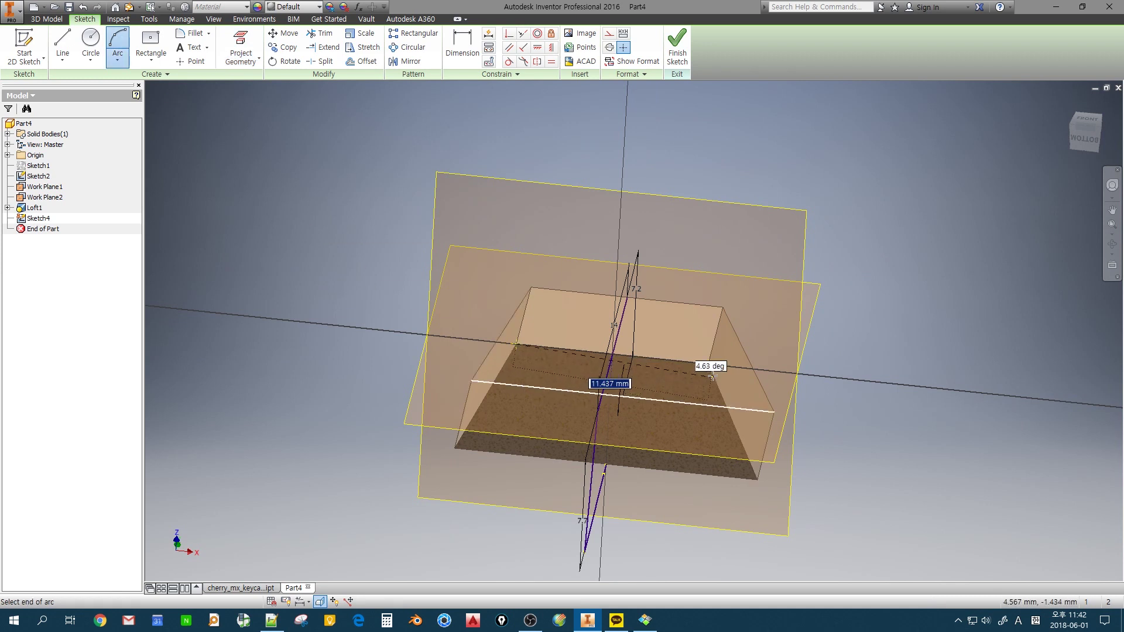
{"action": "left_click", "coordinate": [710, 365]}
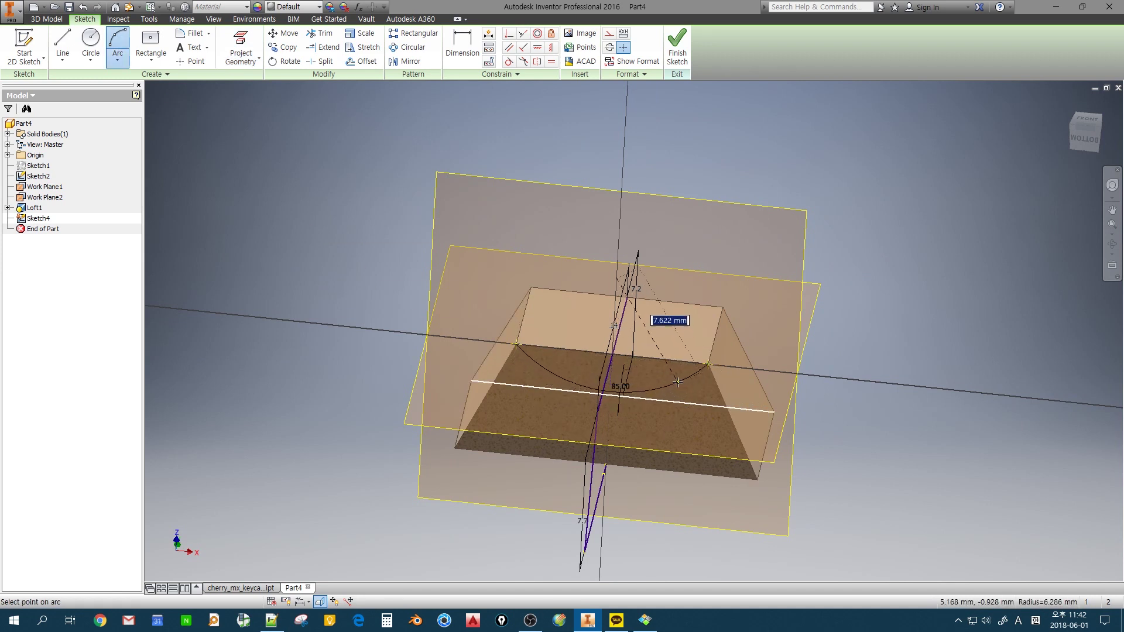
{"action": "left_click", "coordinate": [648, 377]}
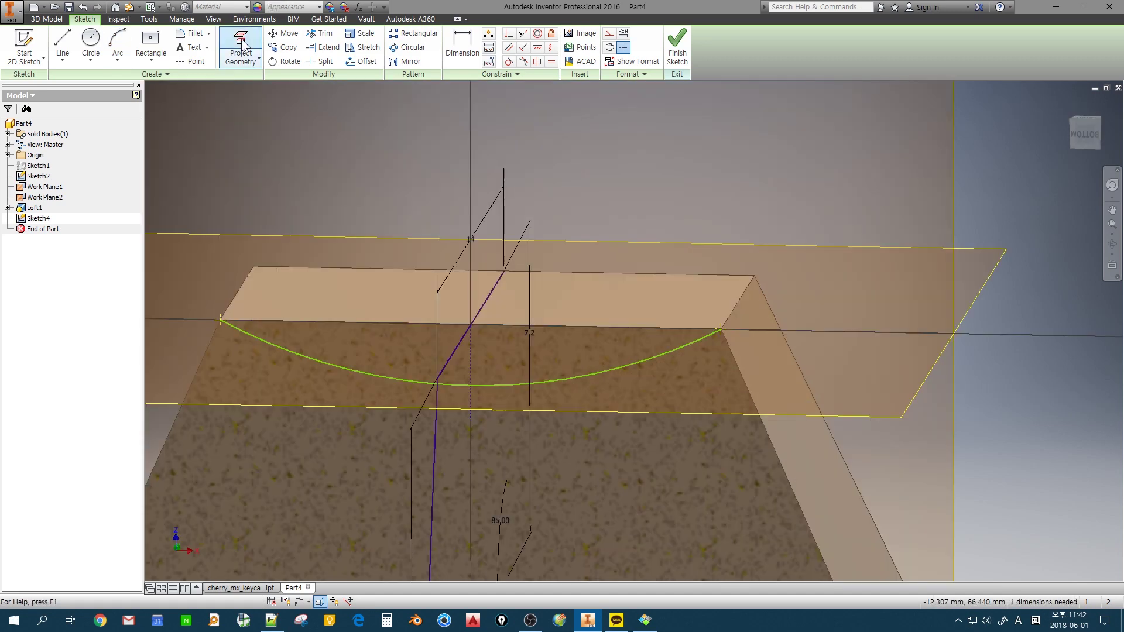
Project the keycap's flat top face into the sketch, and dimension the arc's depth below it to 0.542 mm
{"action": "left_click", "coordinate": [242, 43]}
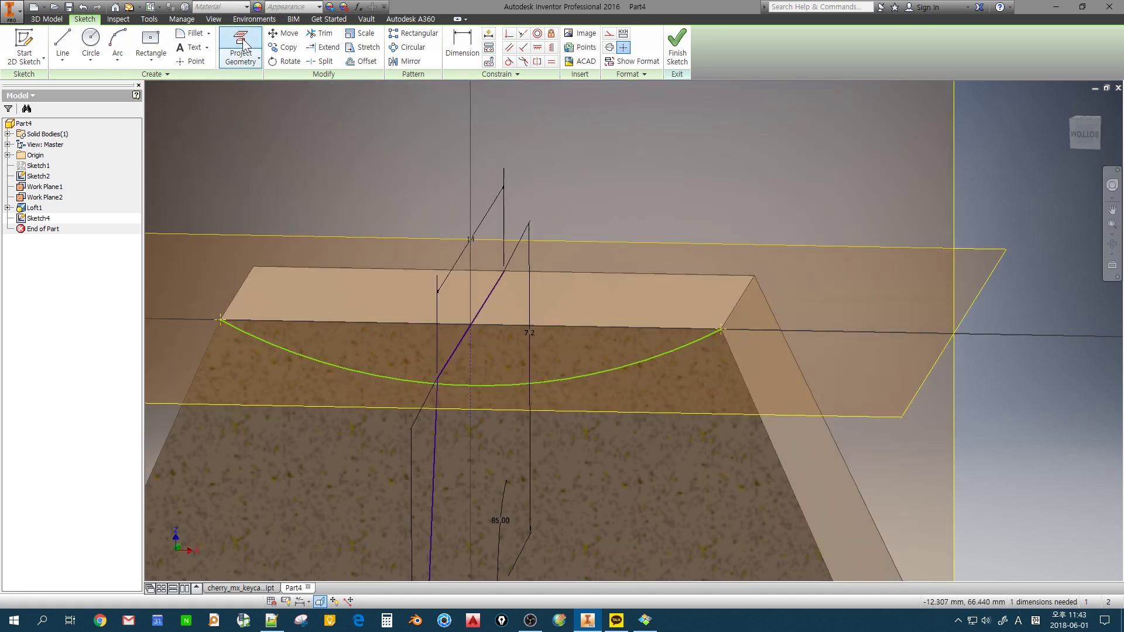
{"action": "left_click", "coordinate": [633, 304]}
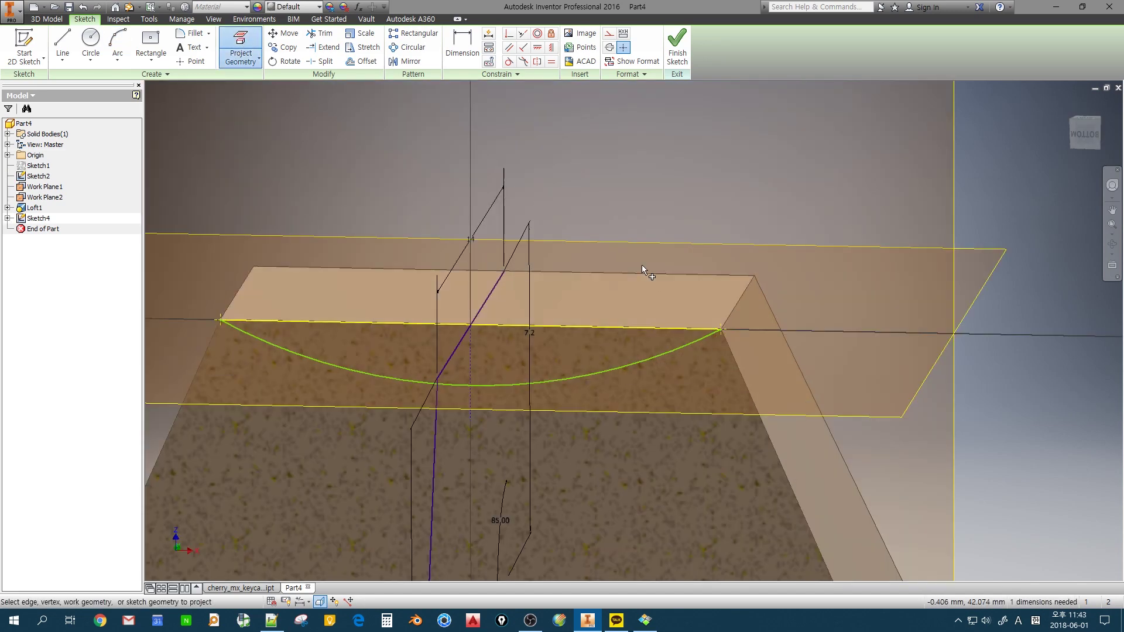
{"action": "middle_click_drag", "start_coordinate": [638, 254], "coordinate": [470, 393], "text": "shift"}
{"action": "key", "text": "d"}
{"action": "left_click", "coordinate": [472, 388]}
{"action": "left_click", "coordinate": [842, 374]}
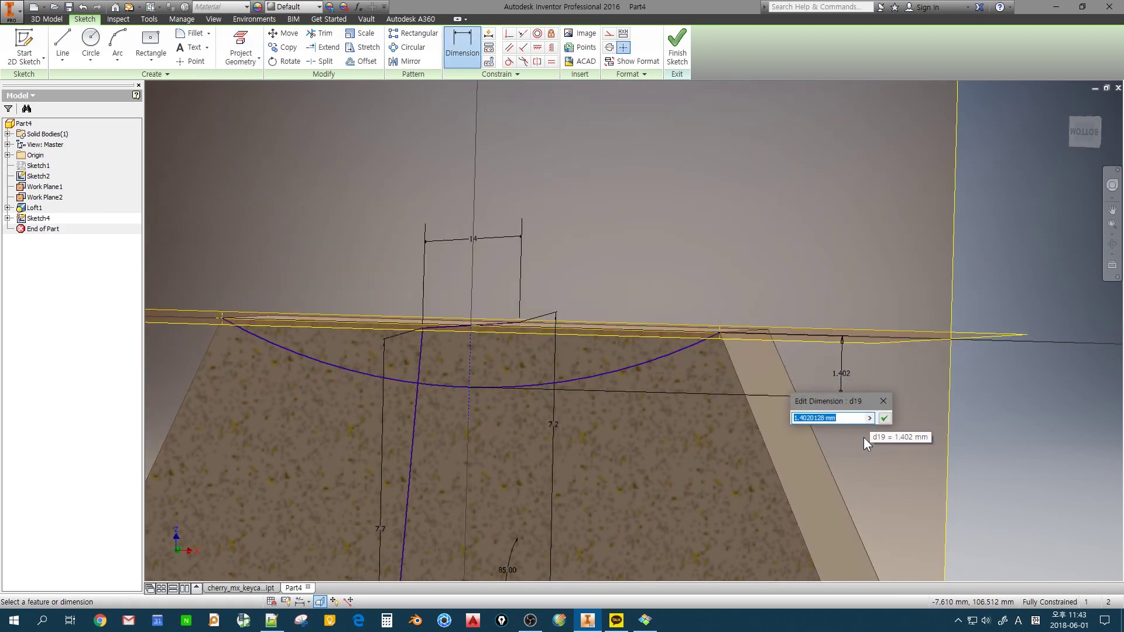
{"action": "type", "text": "0.542"}
{"action": "key", "text": "Return"}
{"action": "mouse_move", "coordinate": [845, 435]}
{"action": "middle_mouse_down", "text": "shift"}
{"action": "mouse_move", "coordinate": [825, 427]}
{"action": "mouse_move", "coordinate": [851, 430]}
{"action": "mouse_move", "coordinate": [845, 438]}
{"action": "middle_mouse_up", "text": "shift"}
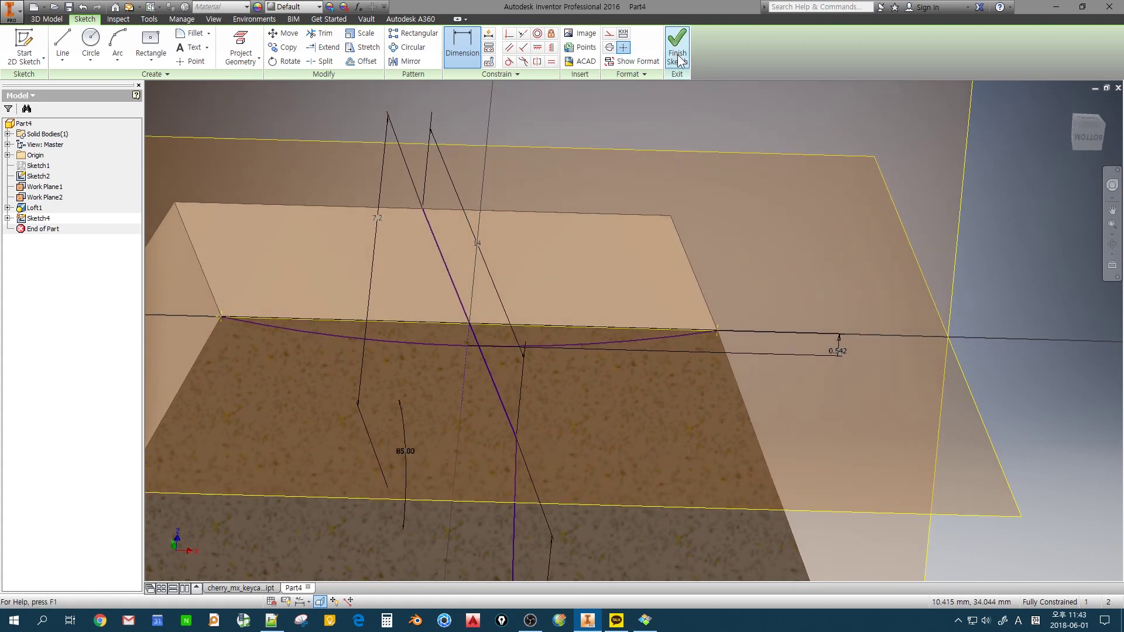
Extrude the region above the arc as a symmetric cut with extents All, hollowing the keycap's top face
{"action": "scroll", "coordinate": [772, 301], "scroll_direction": "up", "scroll_amount": 3}
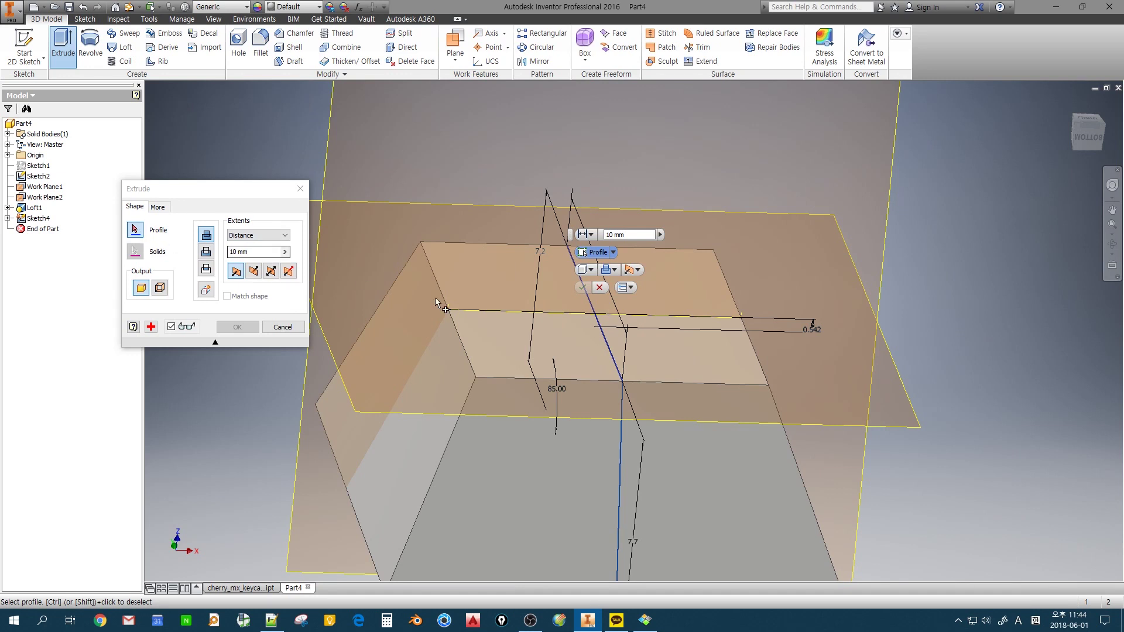
{"action": "left_click", "coordinate": [675, 326]}
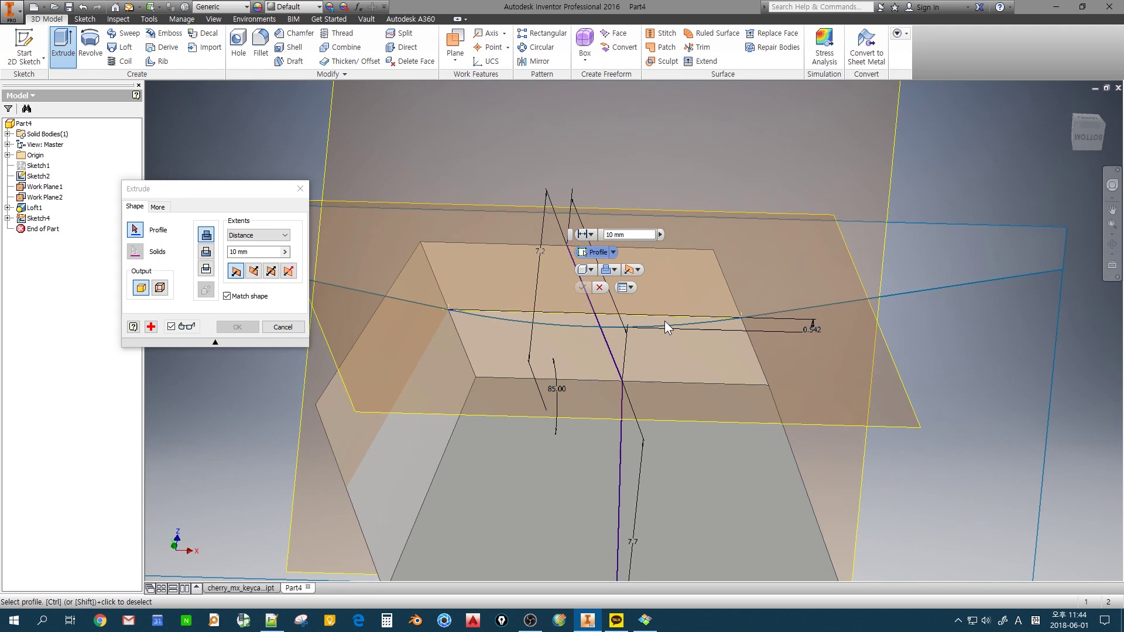
{"action": "key", "text": "F4"}
{"action": "scroll", "coordinate": [708, 324], "scroll_direction": "up", "scroll_amount": 5}
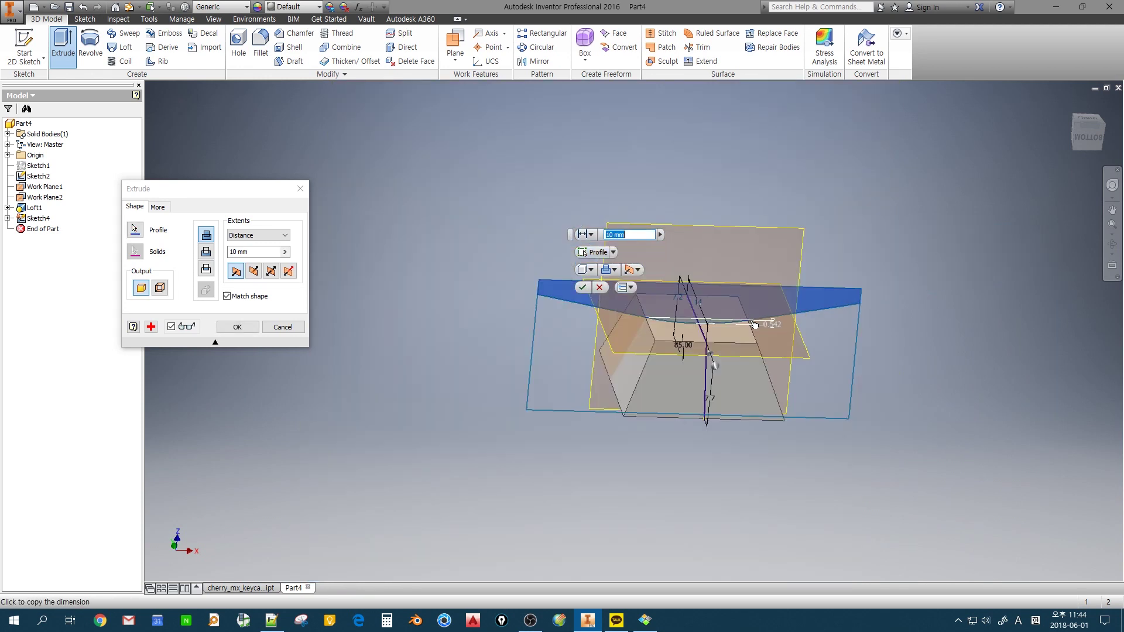
{"action": "left_click_drag", "start_coordinate": [711, 329], "coordinate": [761, 331]}
{"action": "scroll", "coordinate": [767, 334], "scroll_direction": "down", "scroll_amount": 4}
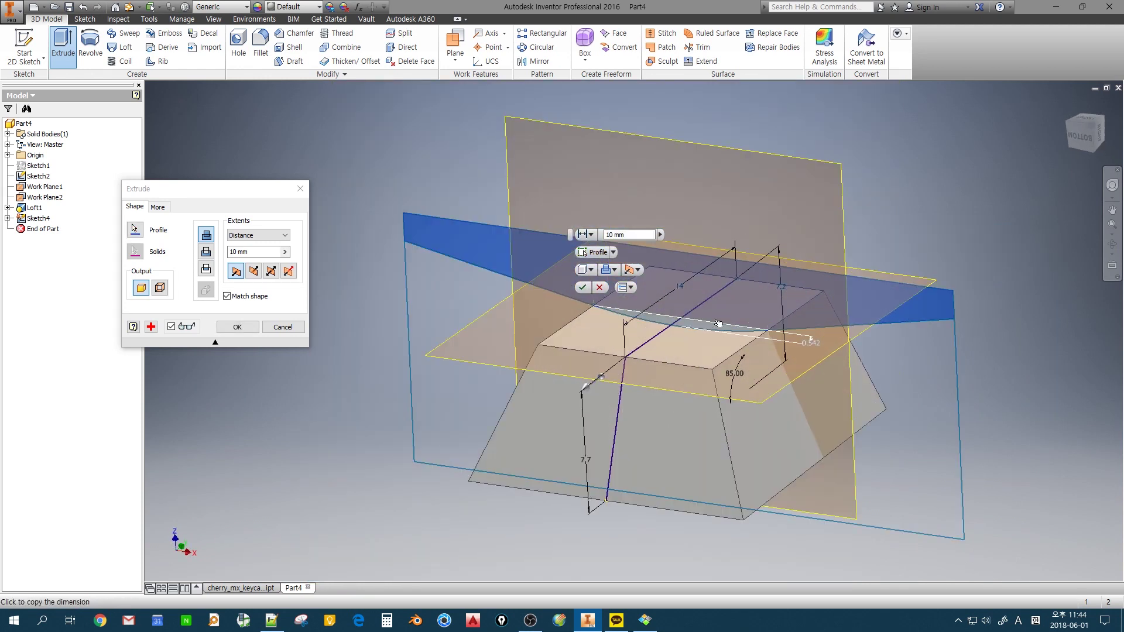
{"action": "scroll", "coordinate": [773, 335], "scroll_direction": "down", "scroll_amount": 3}
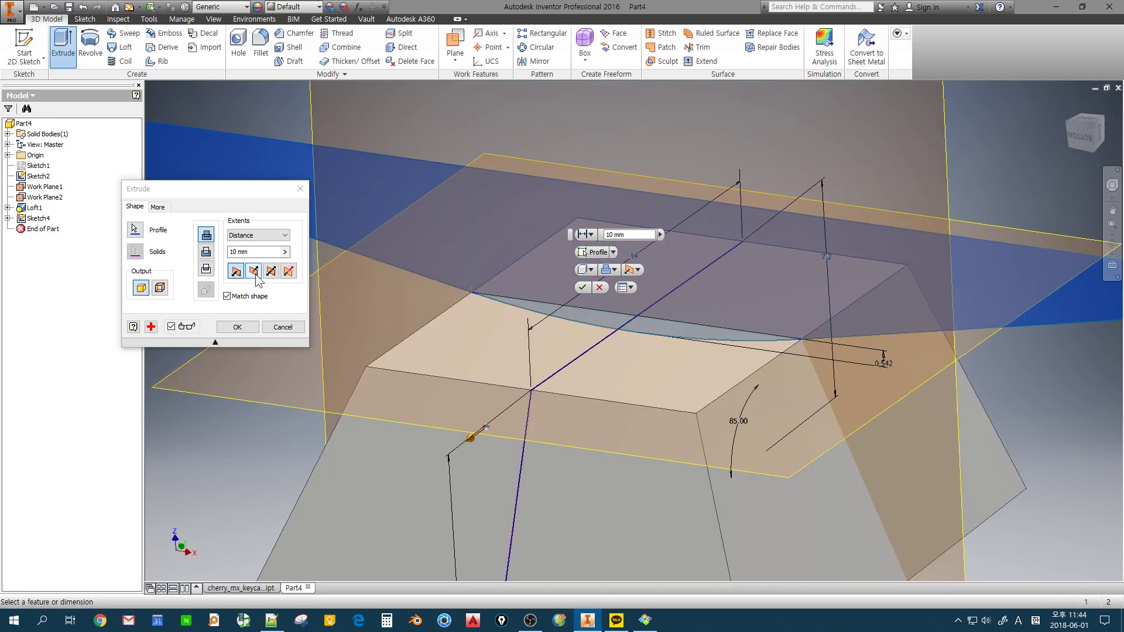
{"action": "left_click", "coordinate": [208, 254]}
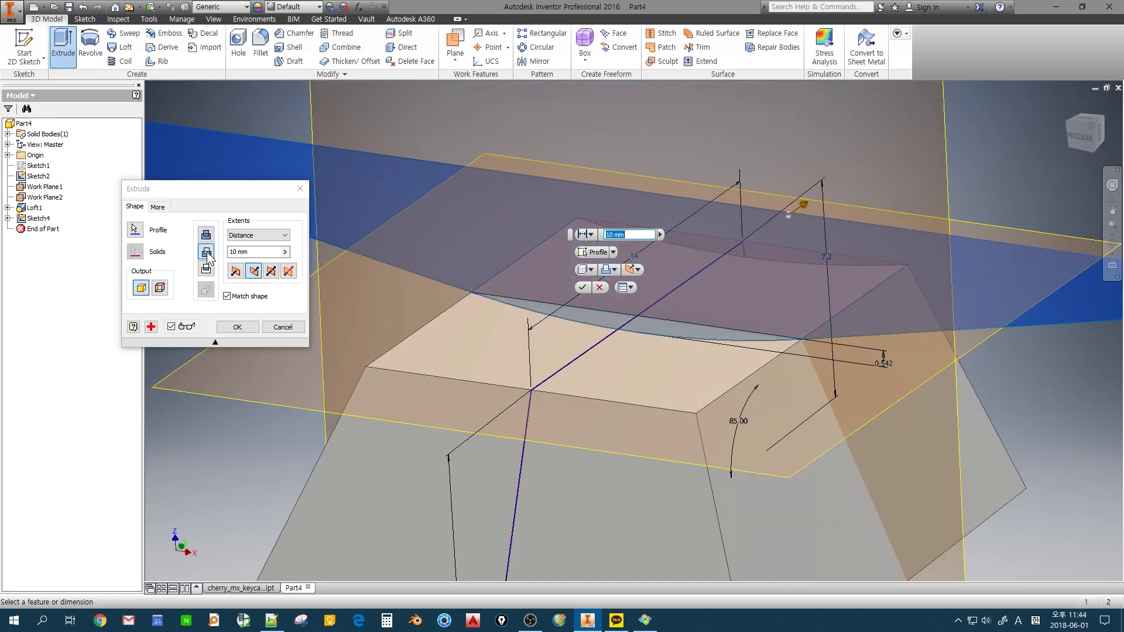
{"action": "left_click", "coordinate": [277, 237]}
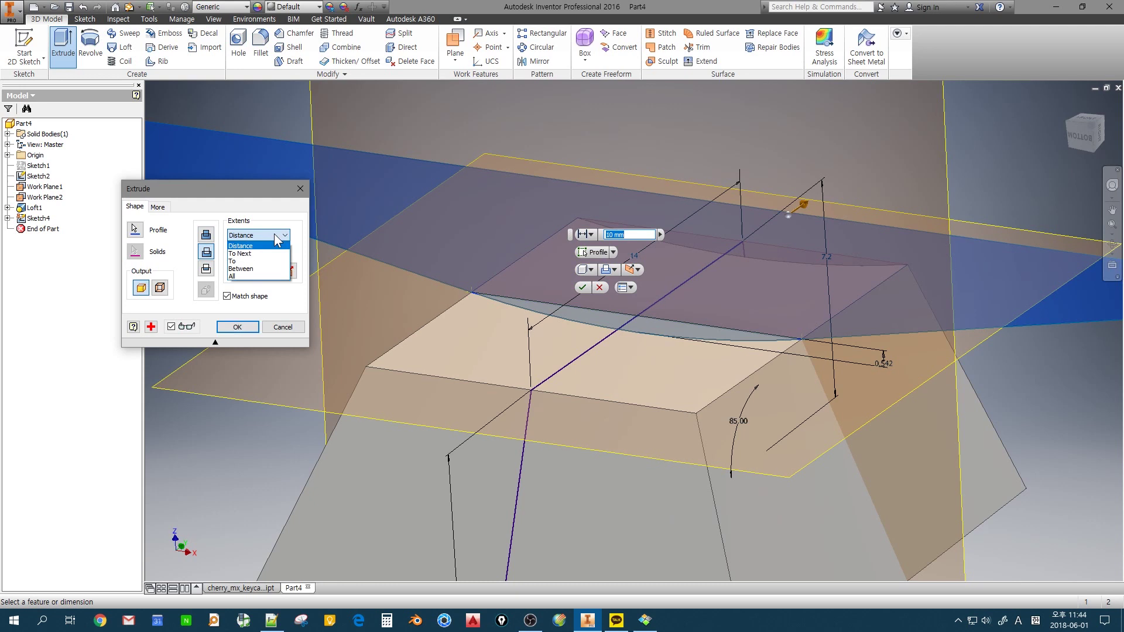
{"action": "left_click", "coordinate": [269, 276]}
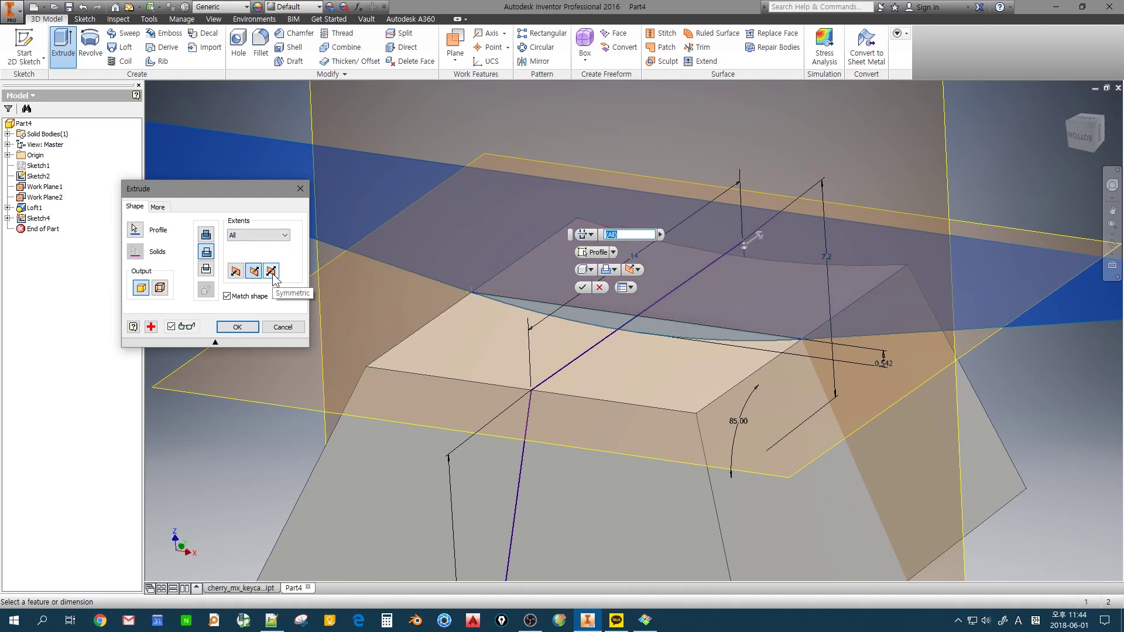
{"action": "left_click", "coordinate": [271, 272]}
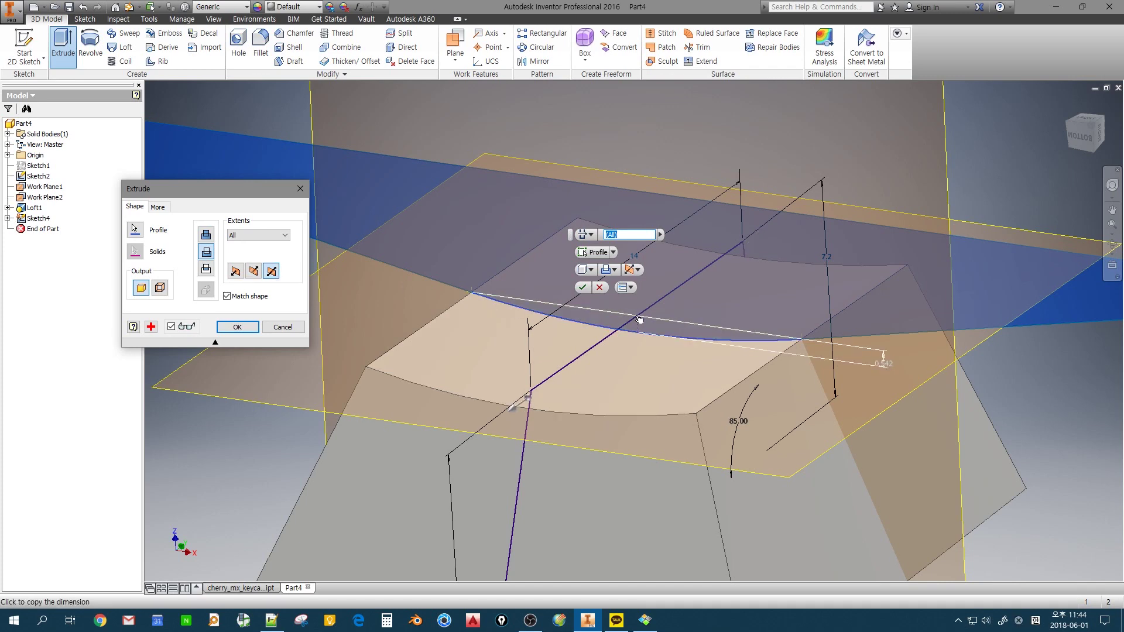
{"action": "scroll", "coordinate": [674, 364], "scroll_direction": "down", "scroll_amount": 2}
{"action": "middle_click_drag", "start_coordinate": [673, 364], "coordinate": [666, 400], "text": "shift"}
{"action": "left_click", "coordinate": [238, 327]}
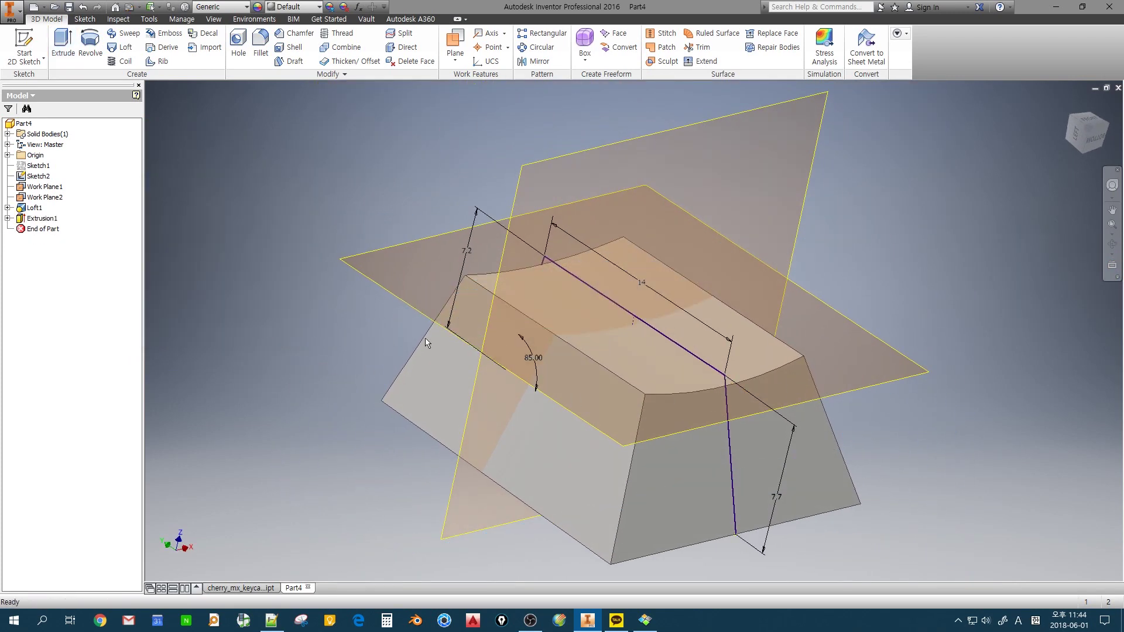
Hide both work planes and the second sketch so only the keycap body remains displayed
{"action": "scroll", "coordinate": [589, 357], "scroll_direction": "down", "scroll_amount": 2}
{"action": "middle_click_drag", "start_coordinate": [589, 357], "coordinate": [281, 363], "text": "shift"}
{"action": "left_click", "coordinate": [41, 187]}
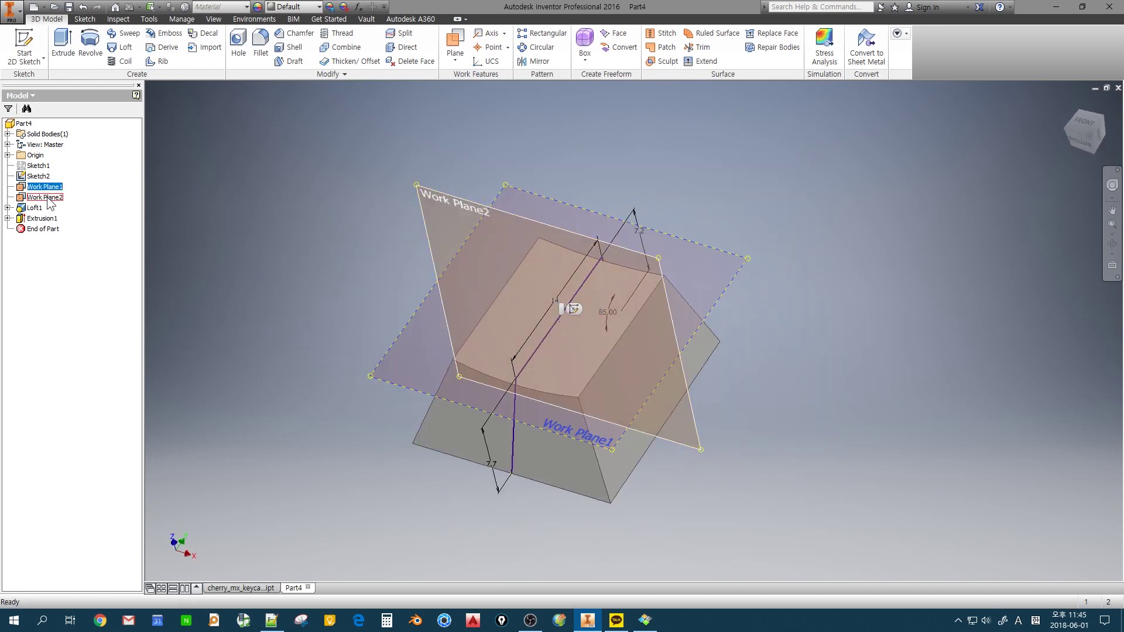
{"action": "left_click", "coordinate": [49, 198], "text": "ctrl"}
{"action": "right_click", "coordinate": [48, 200]}
{"action": "left_click", "coordinate": [74, 269]}
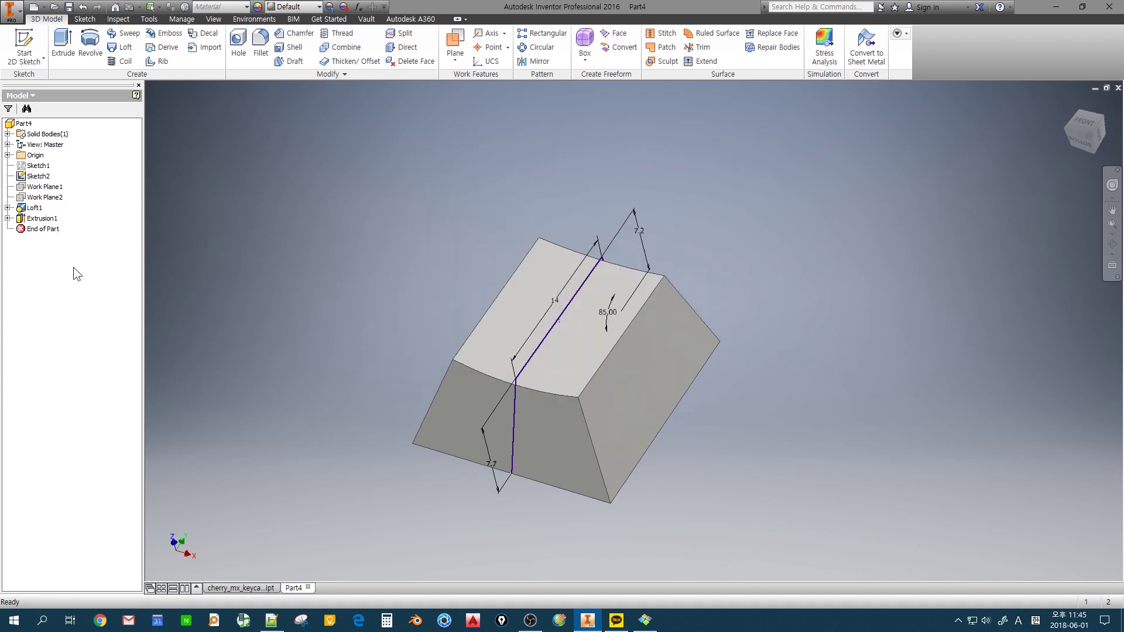
{"action": "key", "text": "F6"}
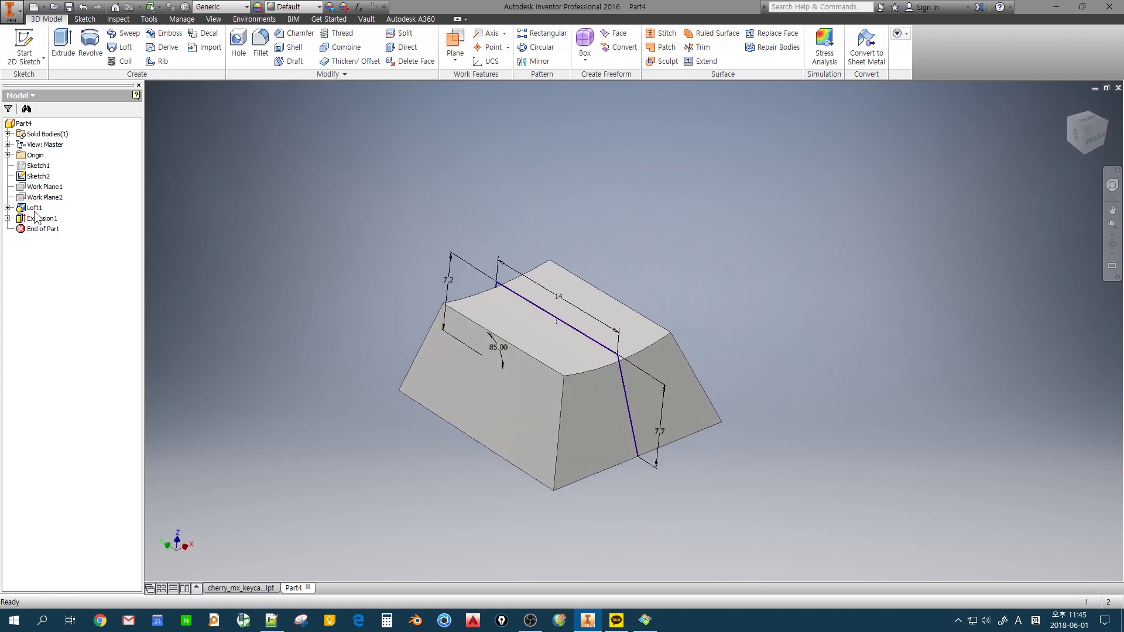
{"action": "right_click", "coordinate": [33, 175]}
{"action": "left_click", "coordinate": [65, 298]}
Start a variable fillet on one slanted corner edge of the keycap, with radius 0.3 mm at the base and 1.5 mm at the top
{"action": "key", "text": "F4"}
{"action": "left_click_drag", "start_coordinate": [475, 344], "coordinate": [261, 176]}
{"action": "left_click", "coordinate": [263, 45]}
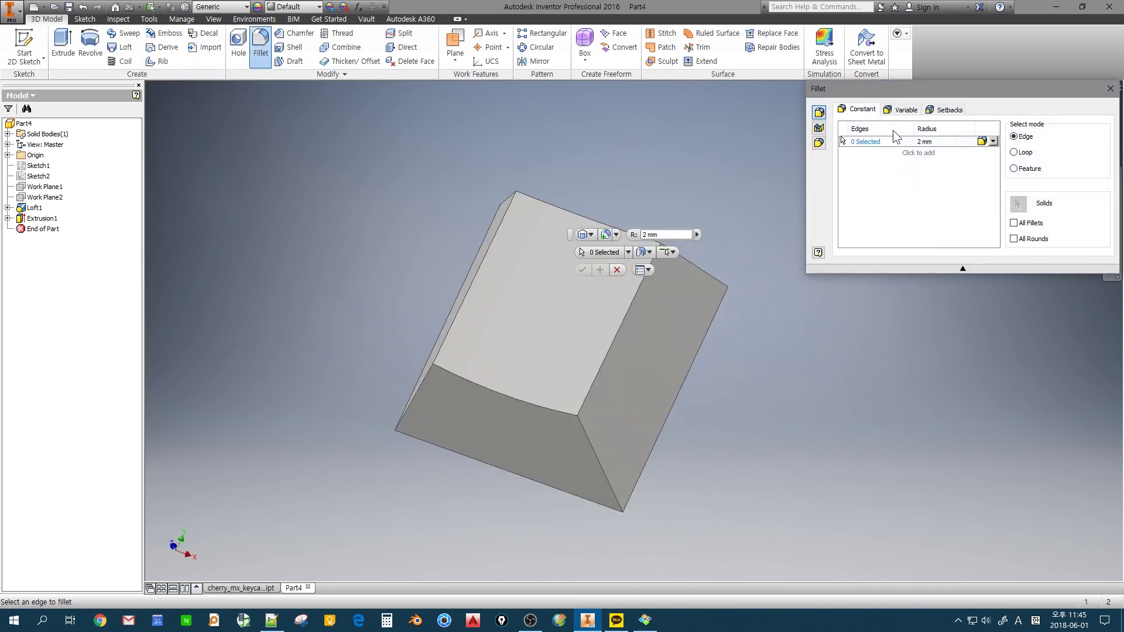
{"action": "left_click_drag", "start_coordinate": [907, 96], "coordinate": [856, 168]}
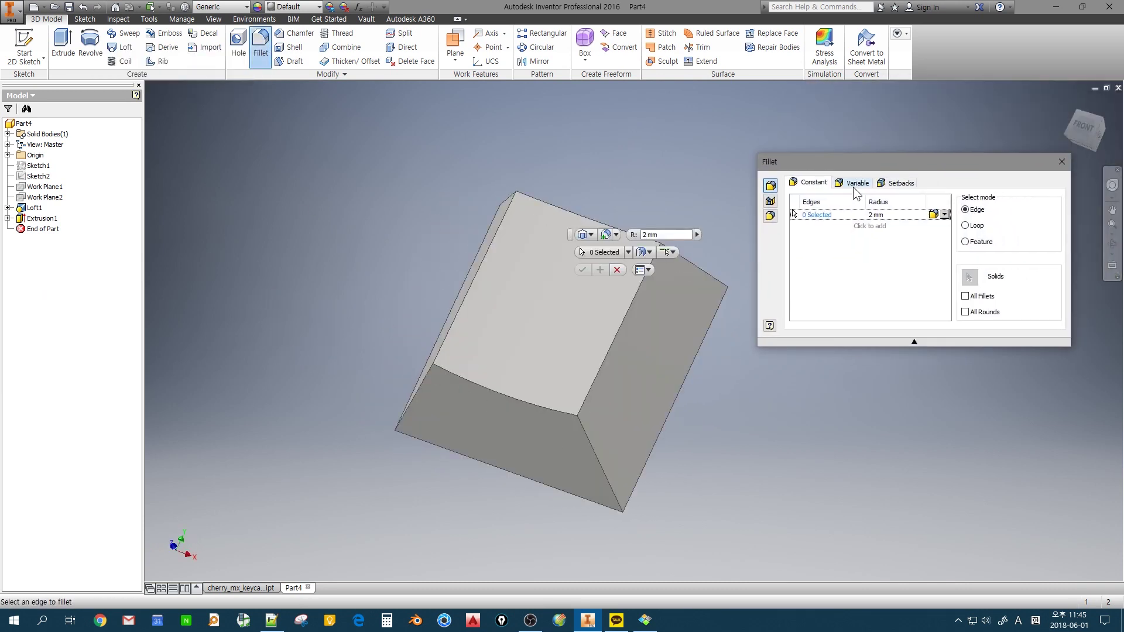
{"action": "left_click", "coordinate": [855, 184]}
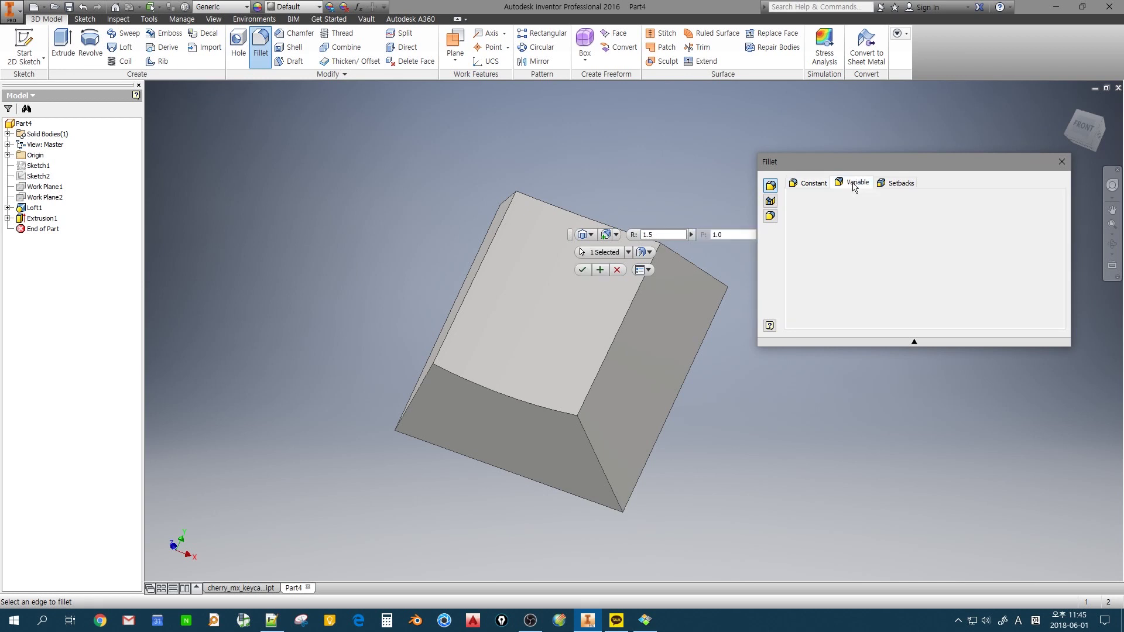
{"action": "left_click", "coordinate": [419, 394]}
{"action": "middle_click_drag", "start_coordinate": [351, 396], "coordinate": [396, 360], "text": "shift"}
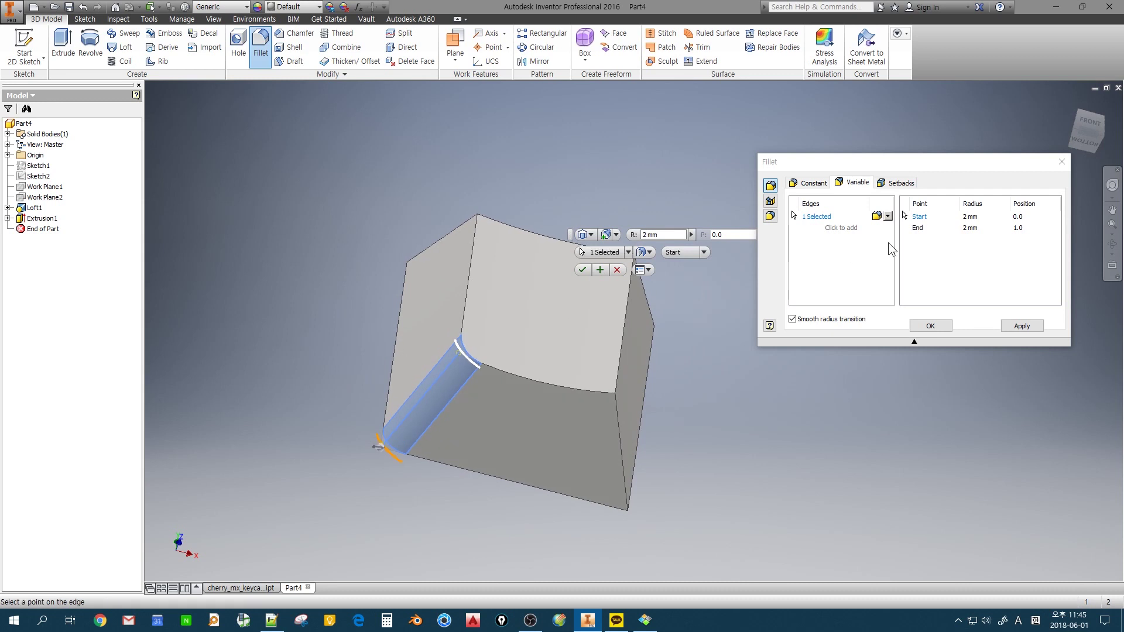
{"action": "left_click", "coordinate": [967, 221]}
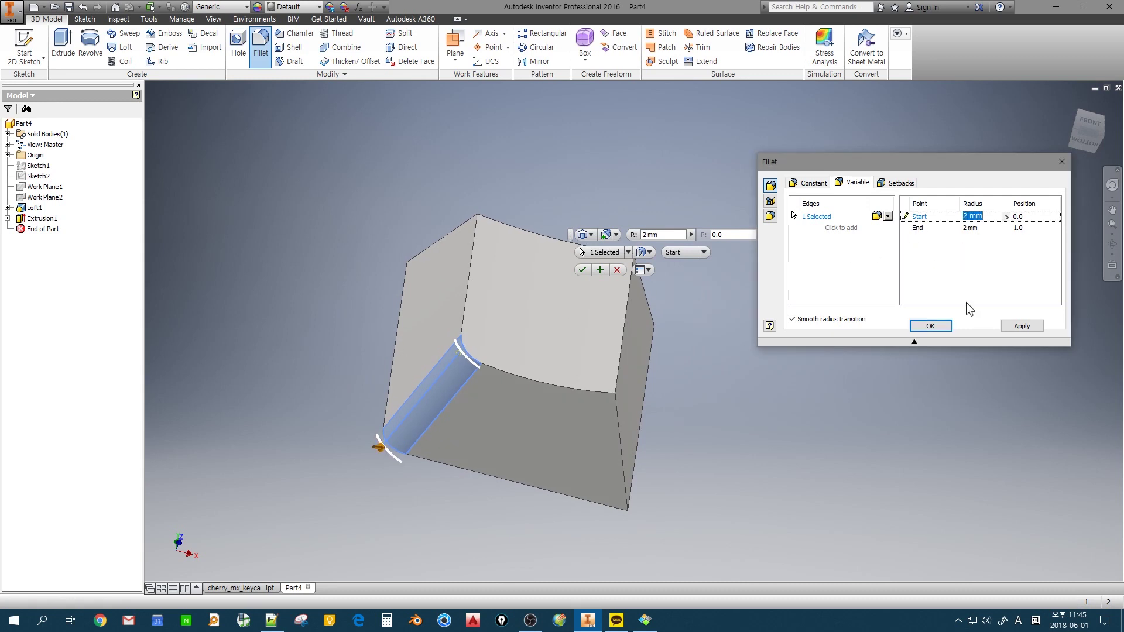
{"action": "type", "text": "0.3"}
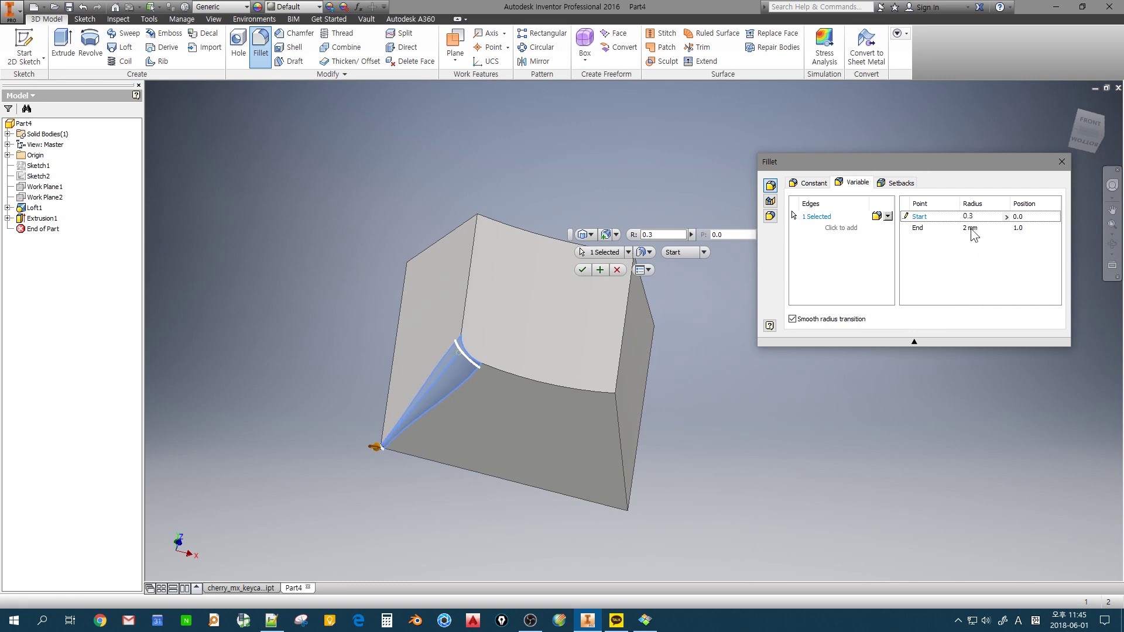
{"action": "left_click", "coordinate": [970, 229]}
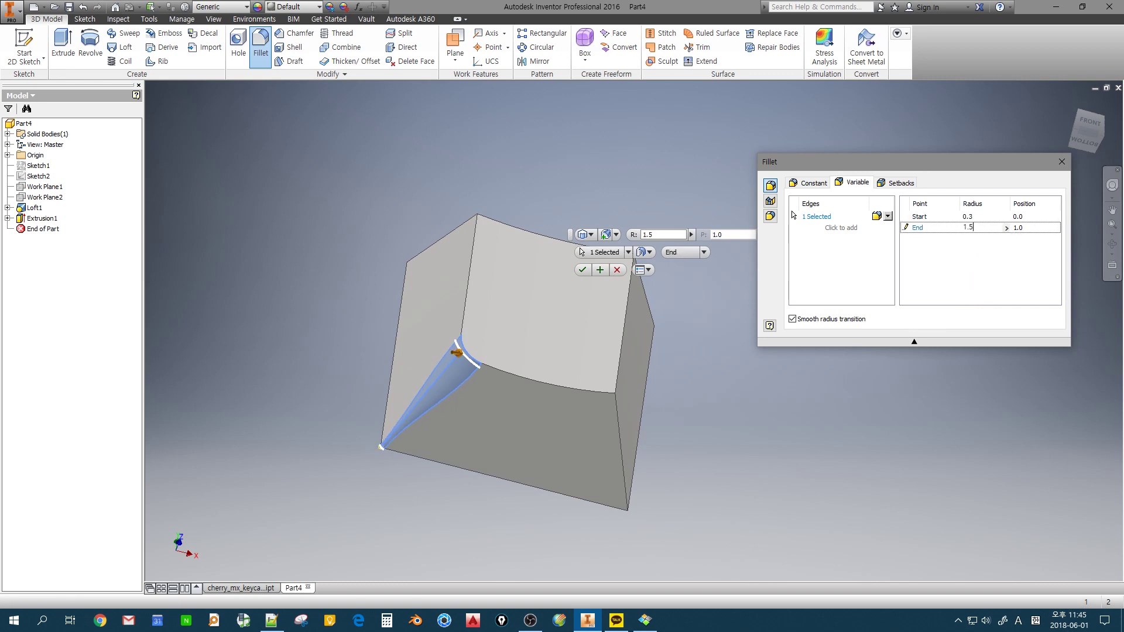
{"action": "type", "text": "1.5"}
{"action": "key", "text": "Return"}
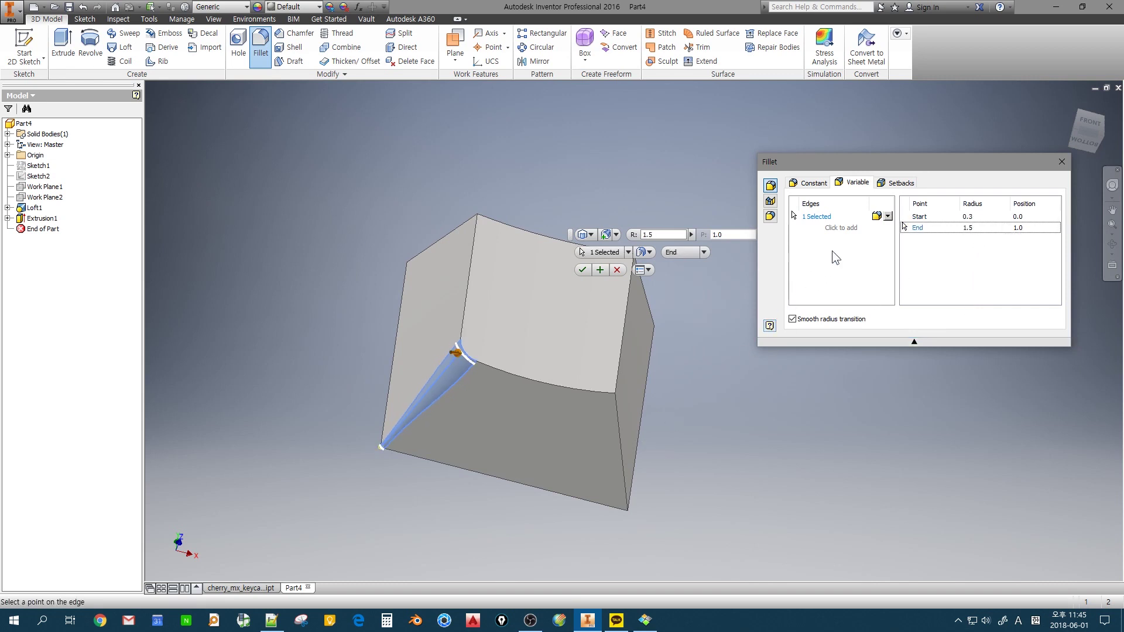
Add the other corner edge of the same side face as a second variable fillet set, 0.3 mm at the start and 1.5 mm at the end
{"action": "left_click", "coordinate": [835, 230]}
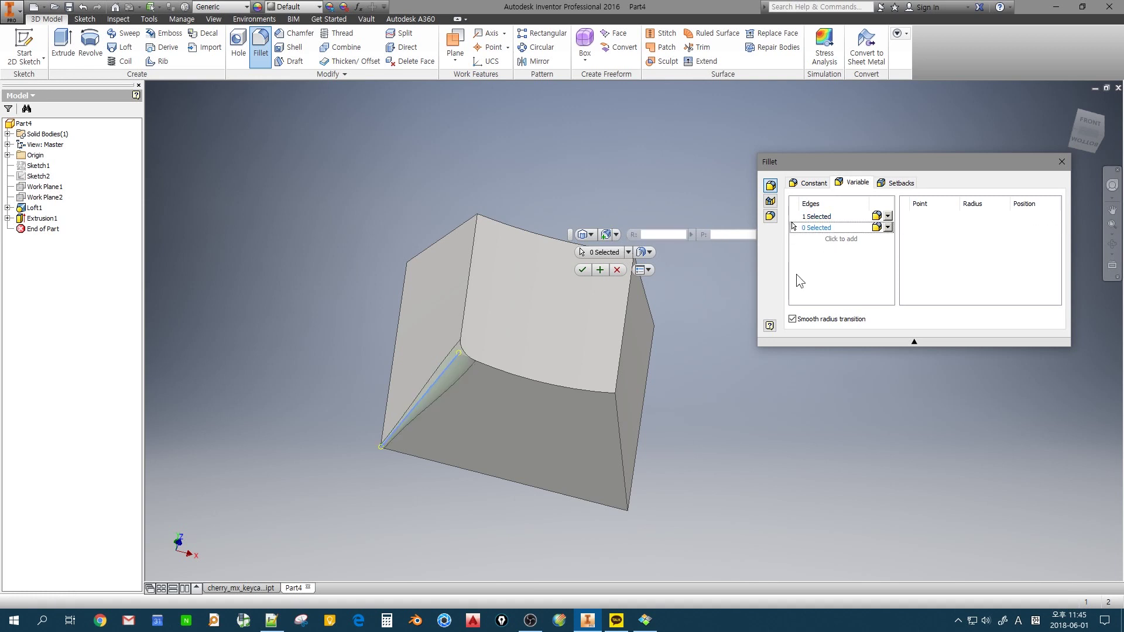
{"action": "left_click", "coordinate": [618, 424]}
{"action": "left_click", "coordinate": [967, 221]}
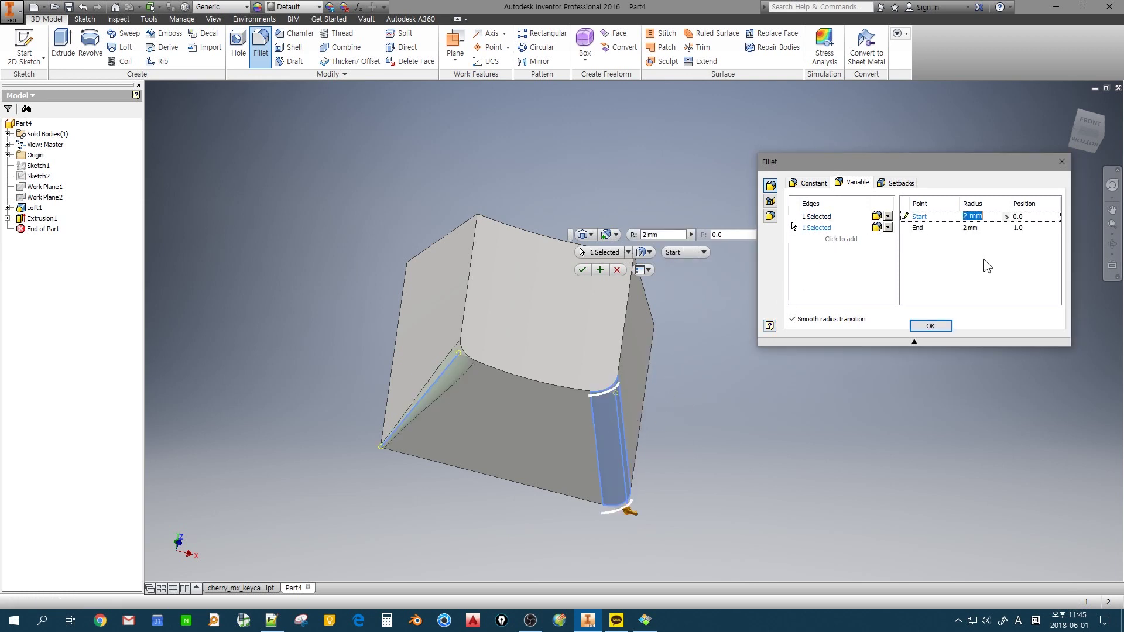
{"action": "type", "text": "0.3"}
{"action": "left_click", "coordinate": [980, 260]}
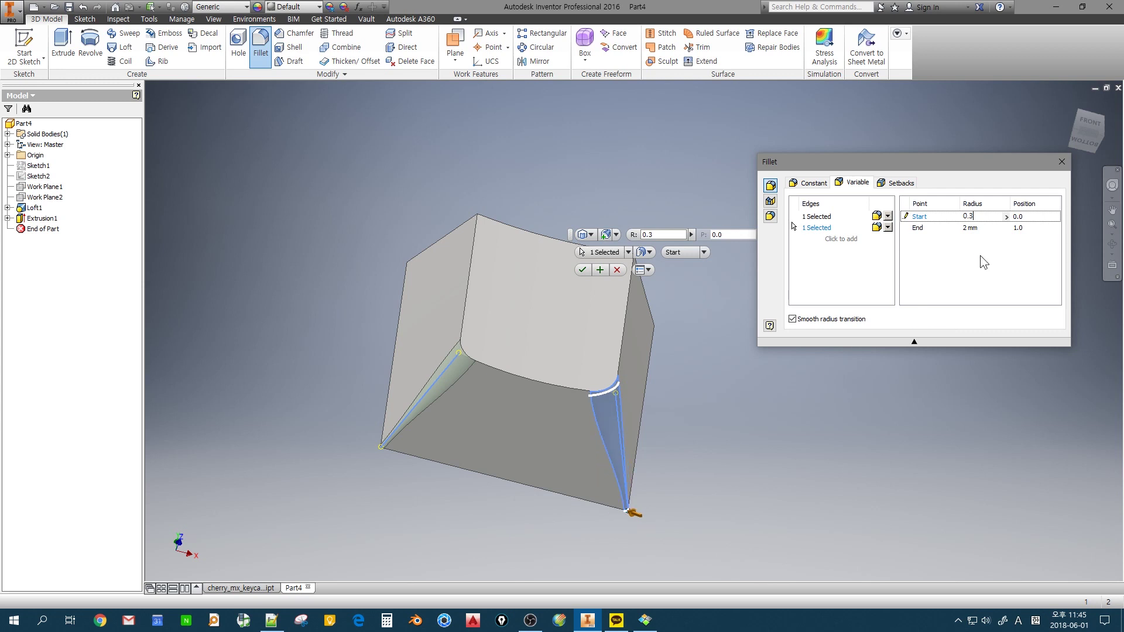
{"action": "left_click", "coordinate": [968, 228]}
{"action": "type", "text": "1.5"}
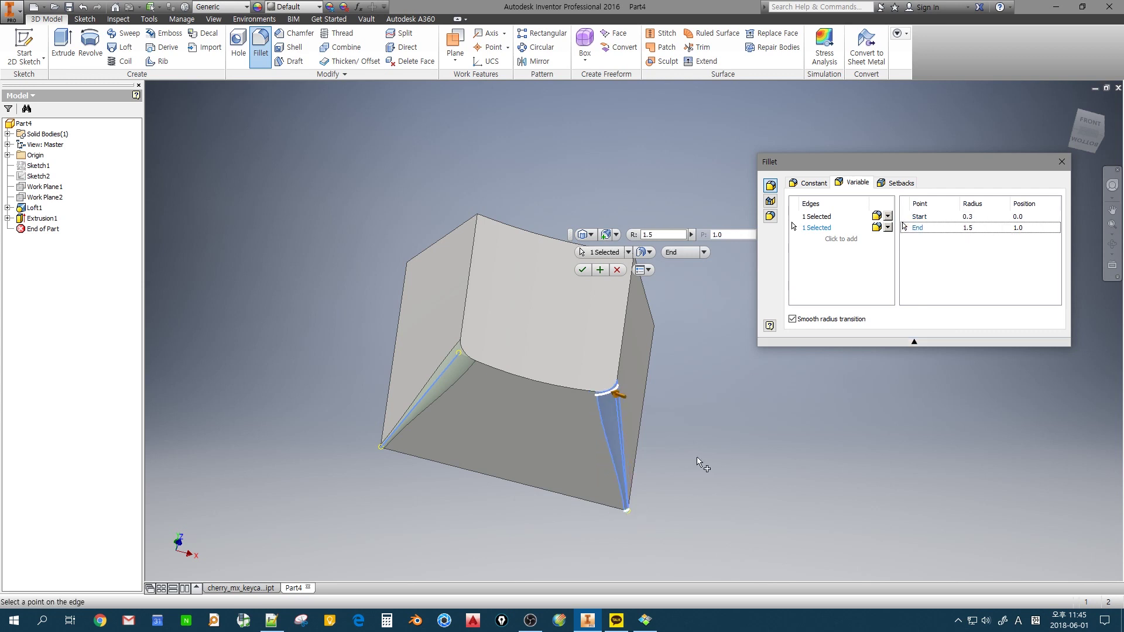
Add a third slanted corner edge to the variable fillet, with start radius 0.3 mm and end radius 1.5 mm
{"action": "middle_click_drag", "start_coordinate": [703, 459], "coordinate": [606, 382], "text": "shift"}
{"action": "left_click", "coordinate": [607, 382]}
{"action": "left_click", "coordinate": [970, 216]}
{"action": "type", "text": "0.3"}
{"action": "left_click", "coordinate": [967, 313]}
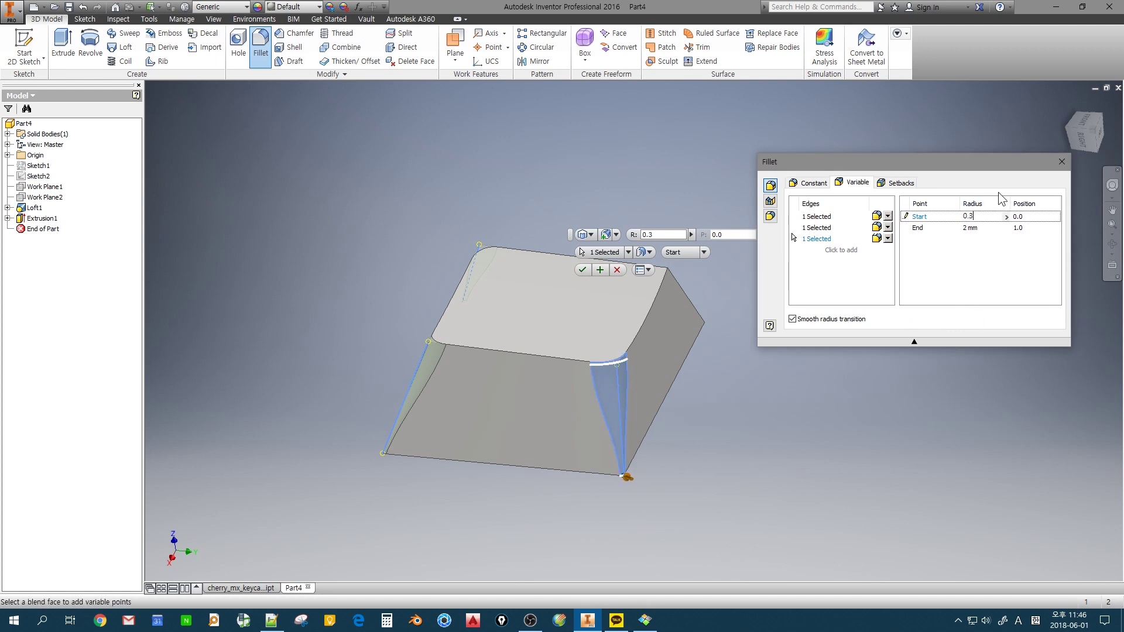
{"action": "left_click", "coordinate": [973, 228]}
{"action": "type", "text": "1.5"}
Add the last slanted corner edge with the same 0.3 mm to 1.5 mm radii and create the variable fillet
{"action": "middle_click_drag", "start_coordinate": [732, 409], "coordinate": [598, 485], "text": "shift"}
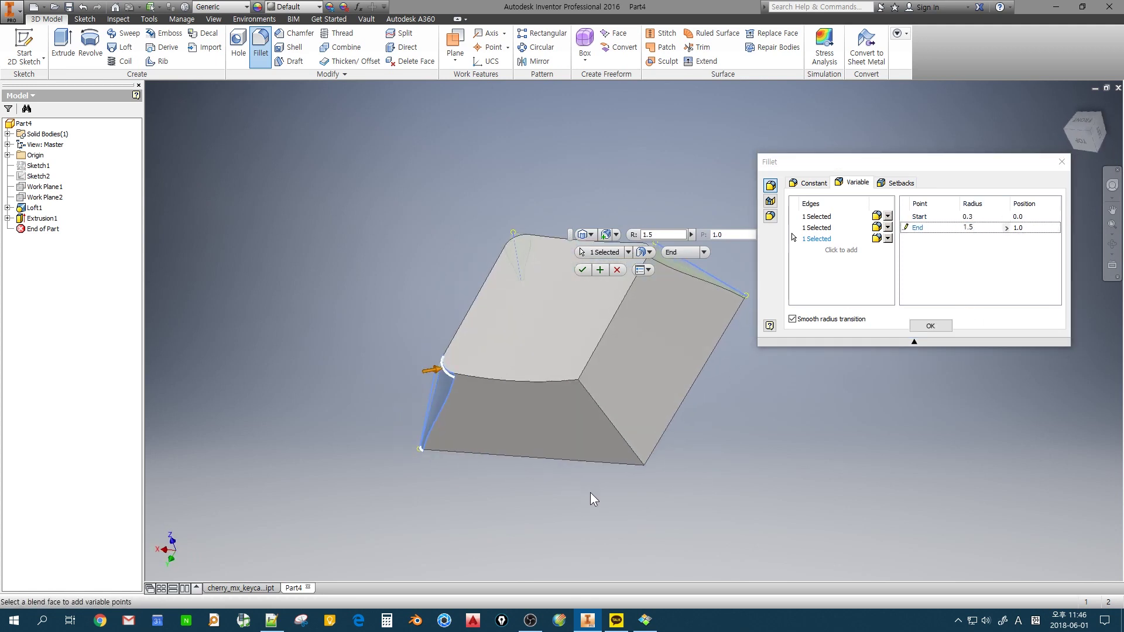
{"action": "left_click", "coordinate": [842, 250]}
{"action": "left_click", "coordinate": [609, 418]}
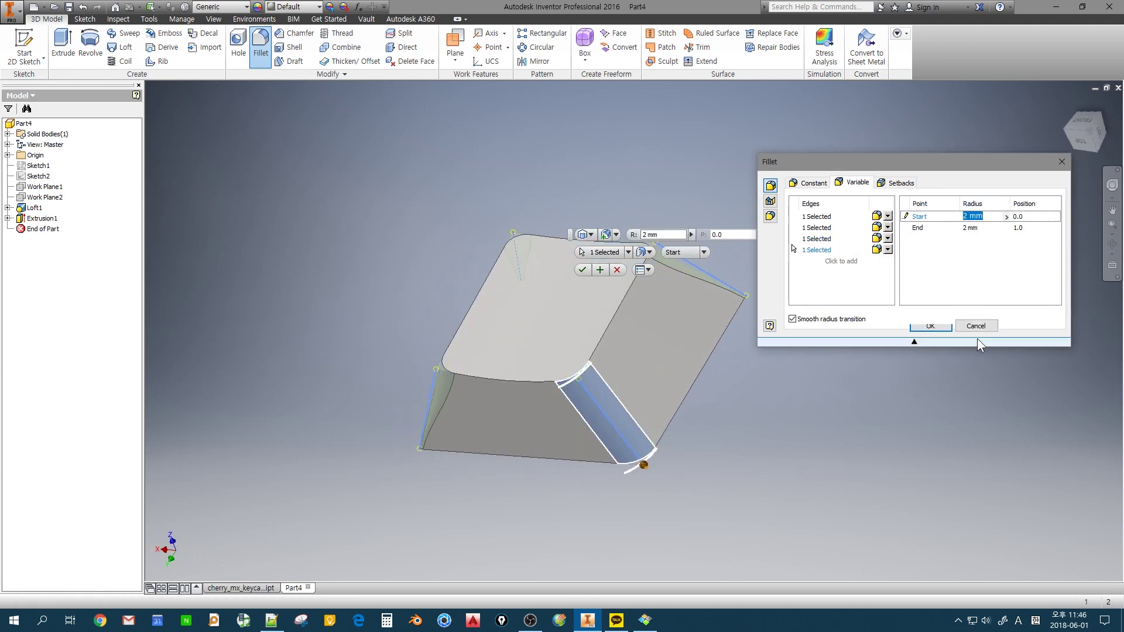
{"action": "key", "text": "Return"}
{"action": "type", "text": "1.5"}
{"action": "left_click", "coordinate": [930, 324]}
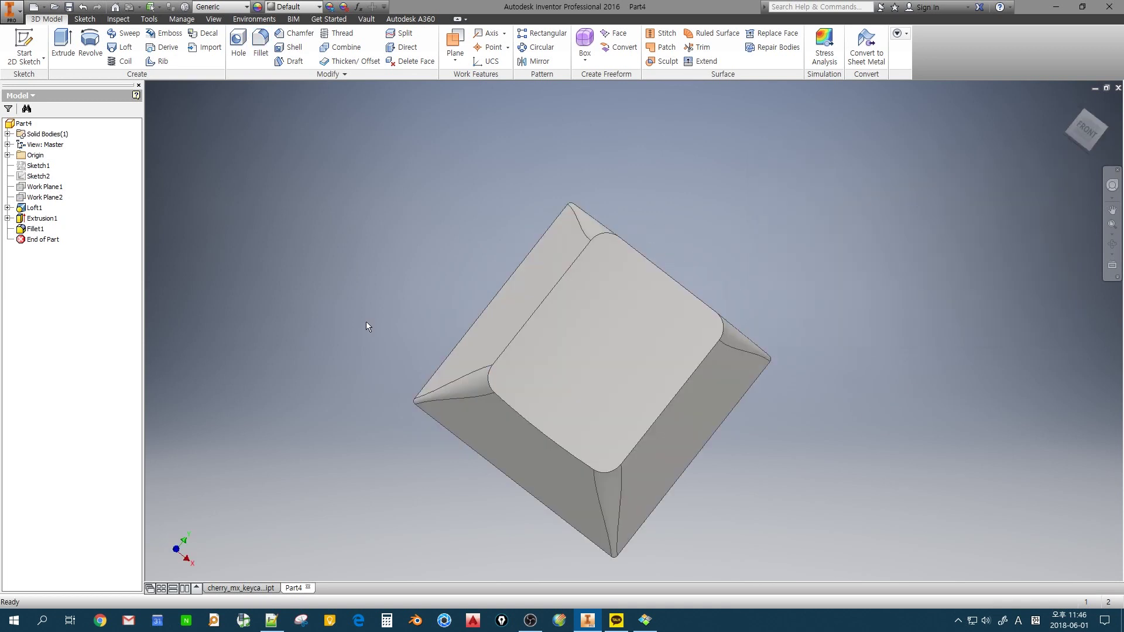
Fillet the whole edge loop around the concave top face with a constant 0.3 mm radius
{"action": "left_click", "coordinate": [259, 46]}
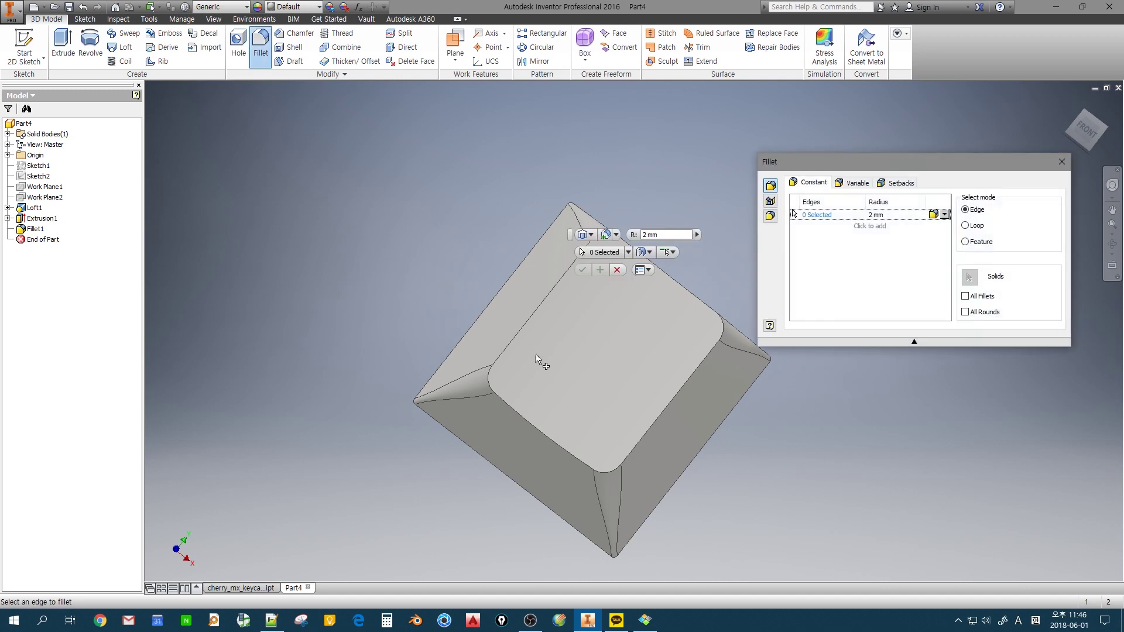
{"action": "left_click", "coordinate": [649, 430]}
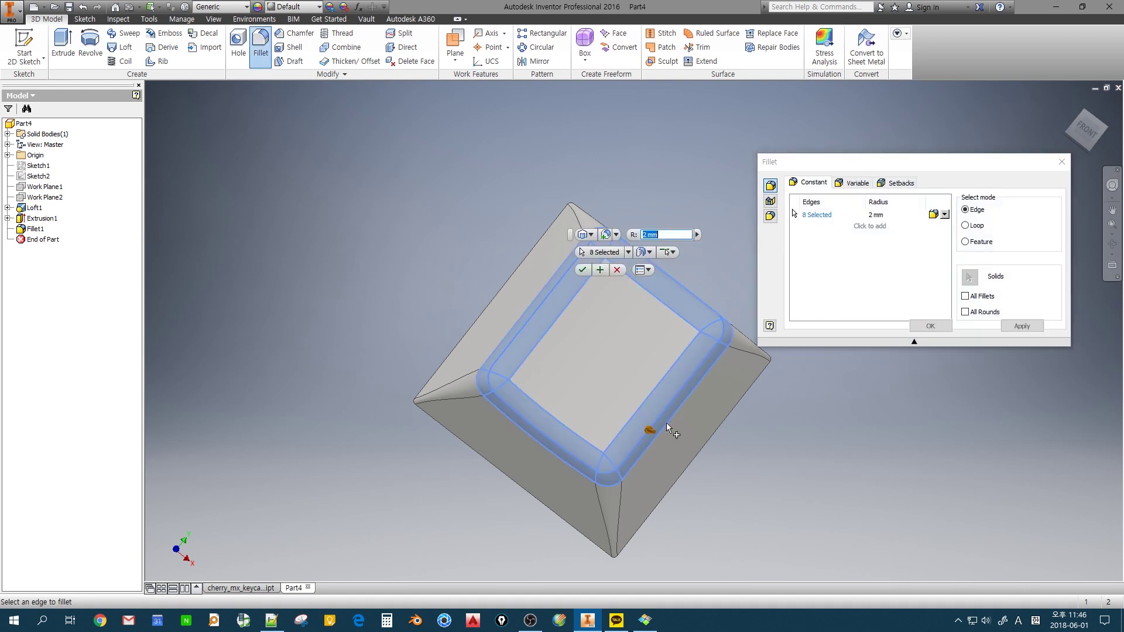
{"action": "left_click", "coordinate": [878, 214]}
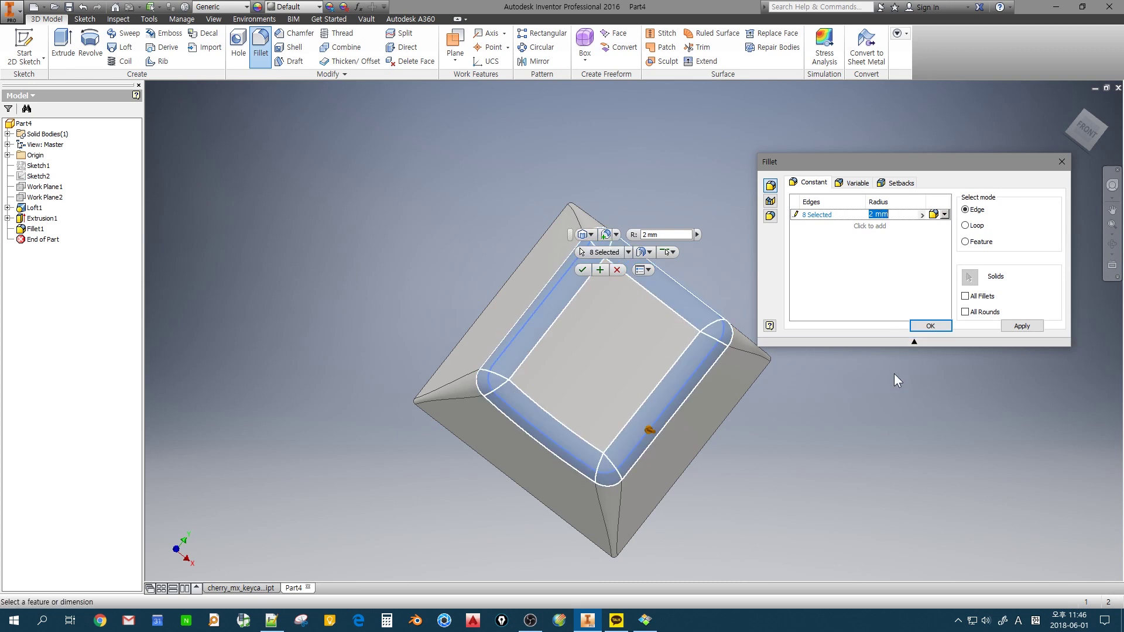
{"action": "type", "text": "0.3"}
{"action": "left_click", "coordinate": [918, 325]}
Shell the keycap with a 1.5 mm wall thickness, removing its flat bottom face
{"action": "middle_click_drag", "start_coordinate": [879, 389], "coordinate": [592, 306], "text": "shift"}
{"action": "middle_click_drag", "start_coordinate": [546, 354], "coordinate": [426, 328], "text": "shift"}
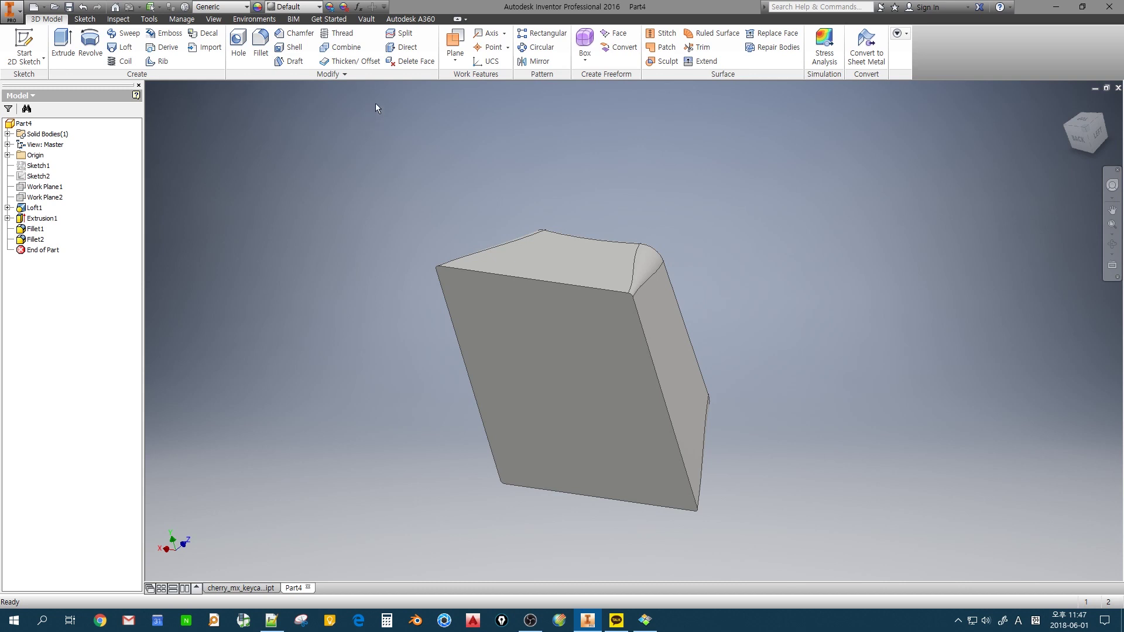
{"action": "left_click", "coordinate": [289, 48]}
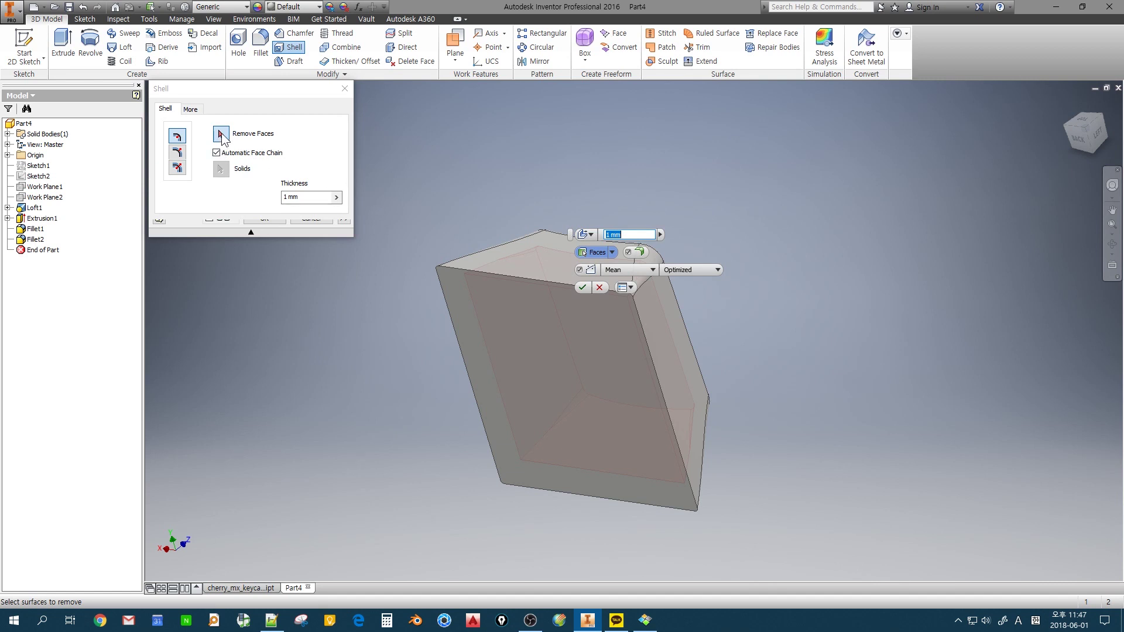
{"action": "left_click", "coordinate": [224, 138]}
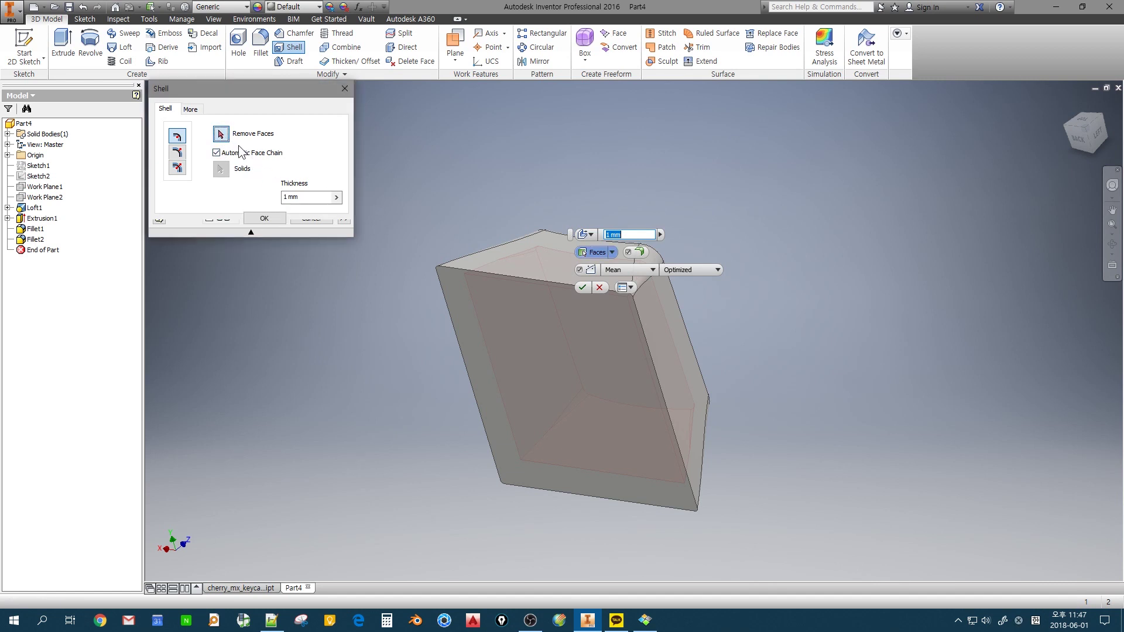
{"action": "left_click", "coordinate": [531, 352]}
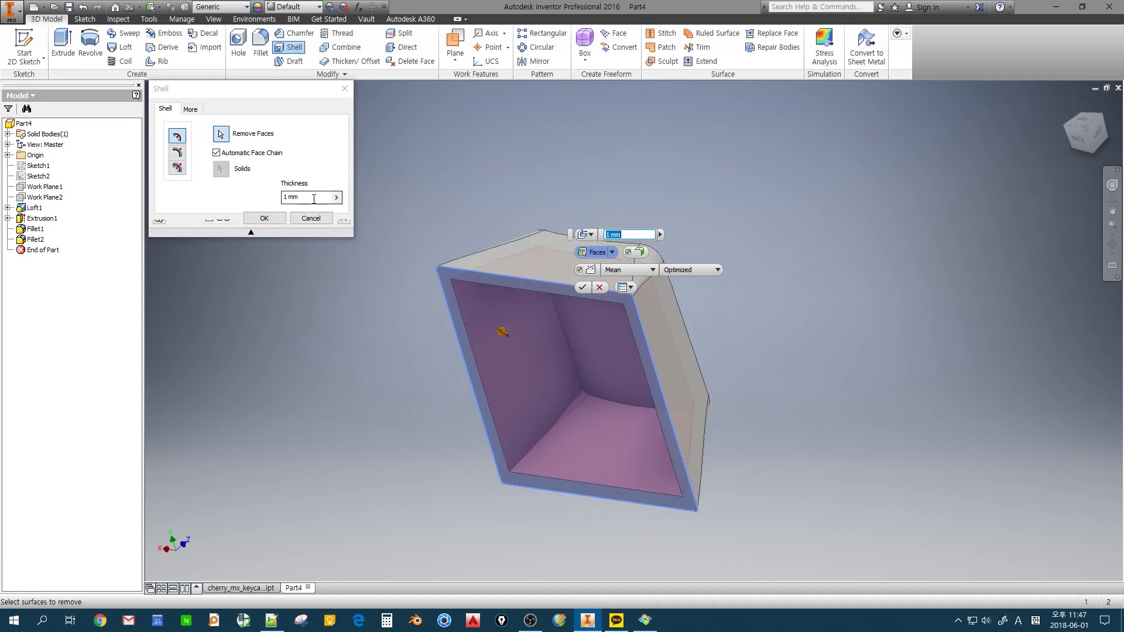
{"action": "left_click", "coordinate": [265, 199]}
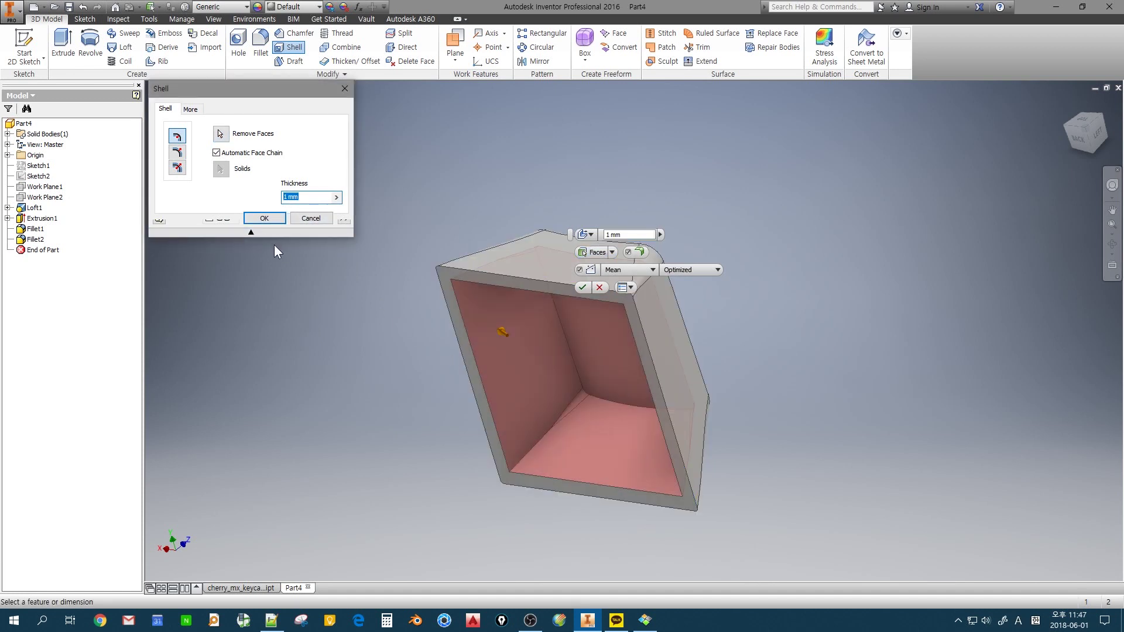
{"action": "type", "text": "1.5"}
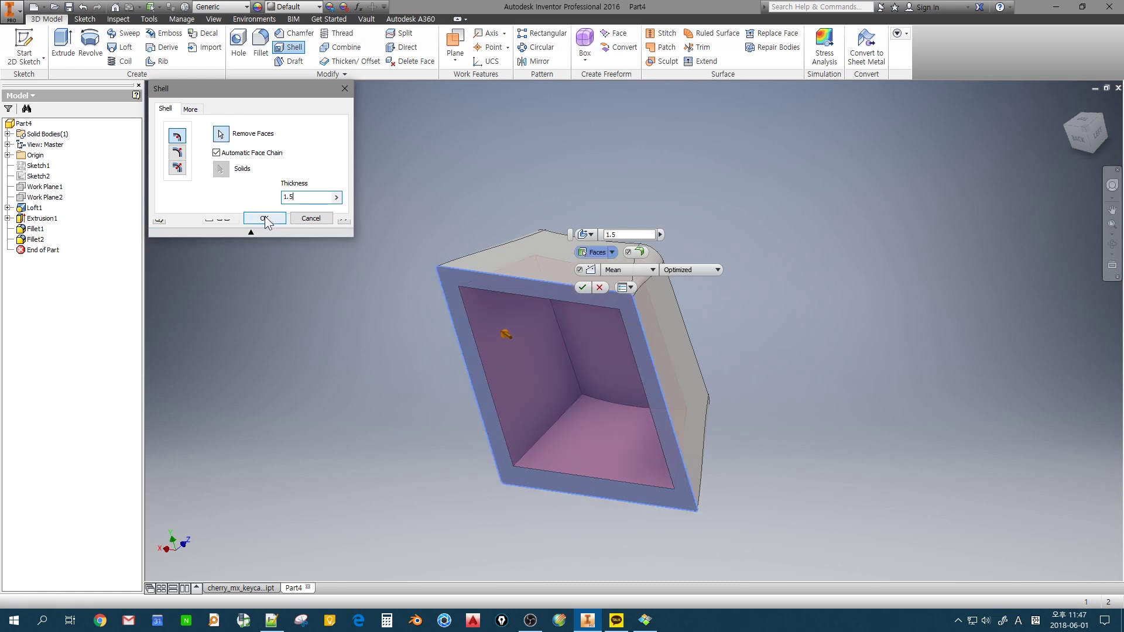
{"action": "left_click", "coordinate": [264, 218]}
Make the base sketch containing the circular stem profile with its cross visible again
{"action": "key", "text": "F4"}
{"action": "left_click_drag", "start_coordinate": [449, 305], "coordinate": [665, 335]}
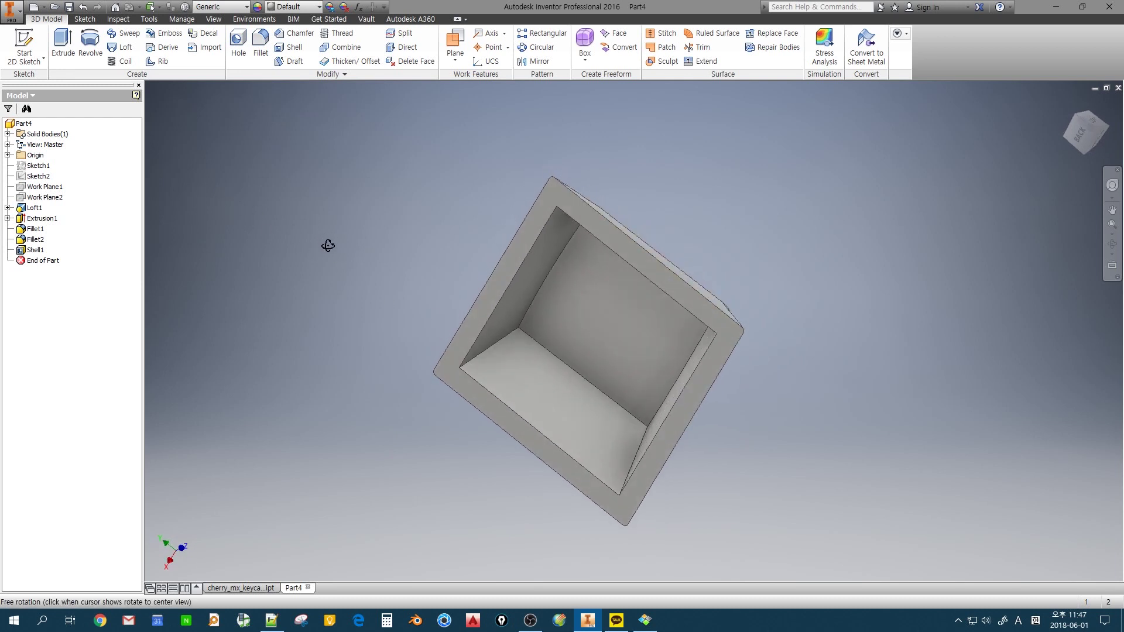
{"action": "key", "text": "F4"}
{"action": "left_click_drag", "start_coordinate": [333, 259], "coordinate": [309, 273]}
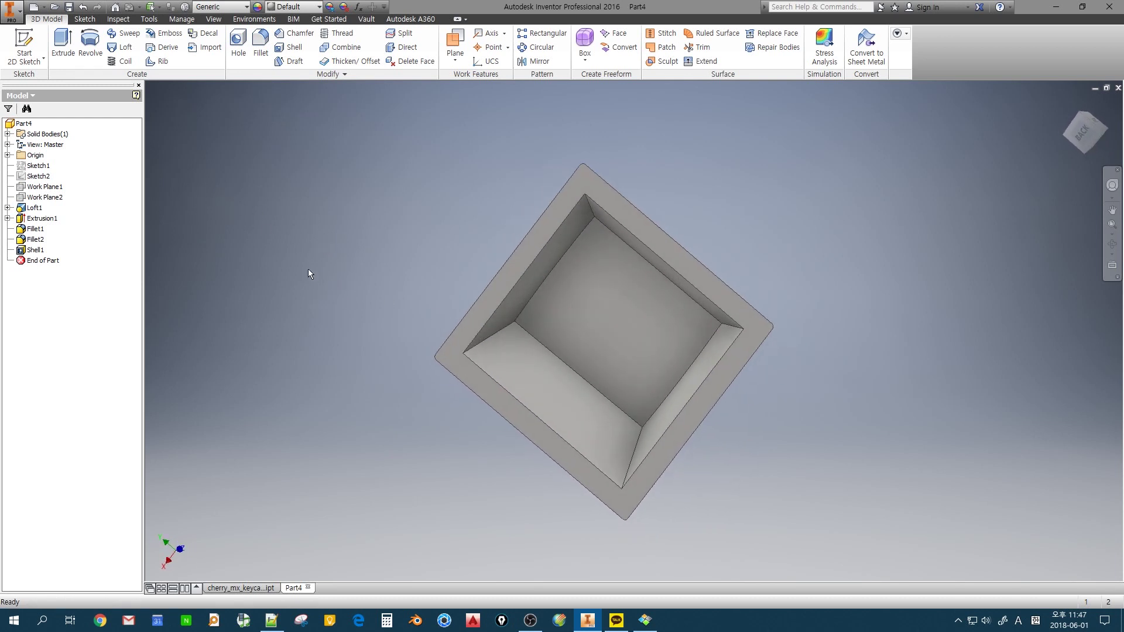
{"action": "right_click", "coordinate": [39, 167]}
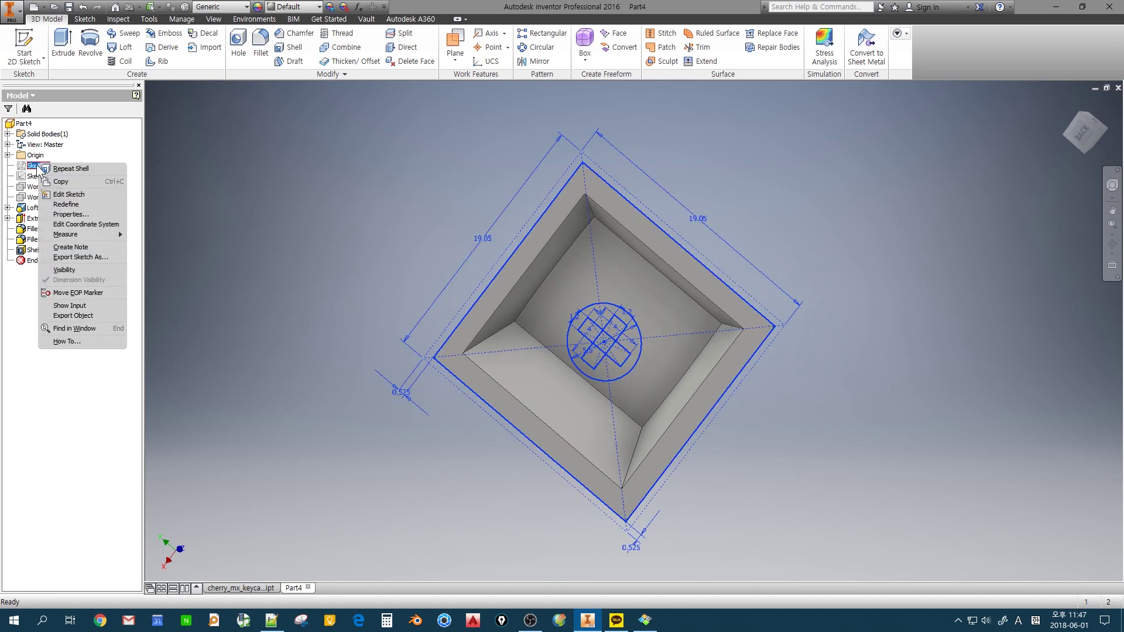
{"action": "left_click", "coordinate": [59, 271]}
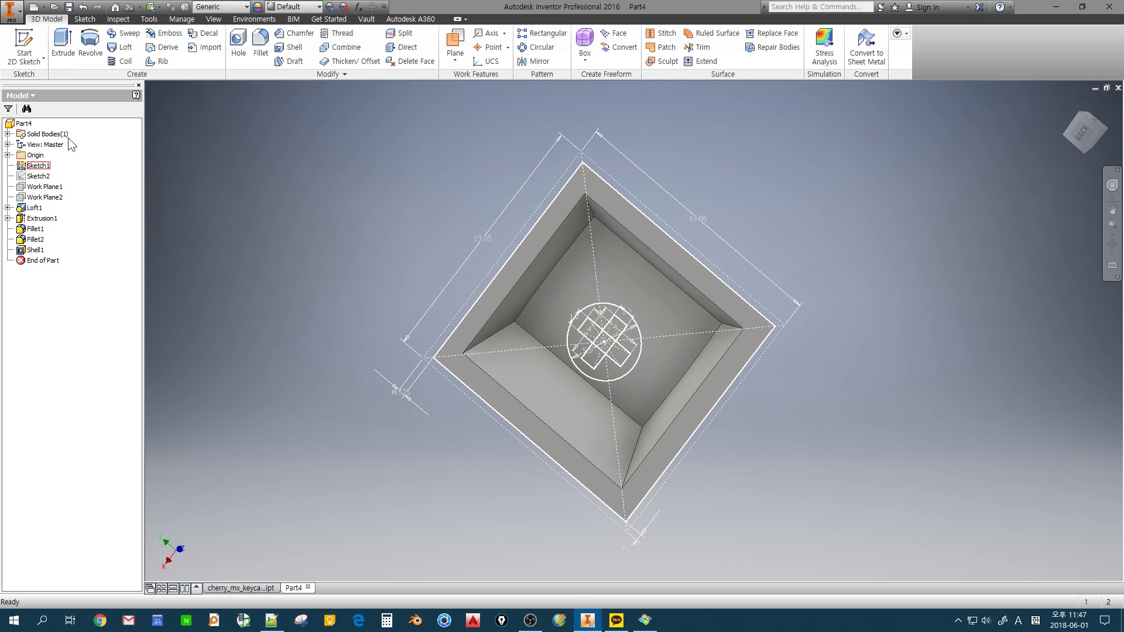
Extrude the circular stem profile around the cross up to the keycap's inner top face using the To Next extent
{"action": "left_click", "coordinate": [63, 45]}
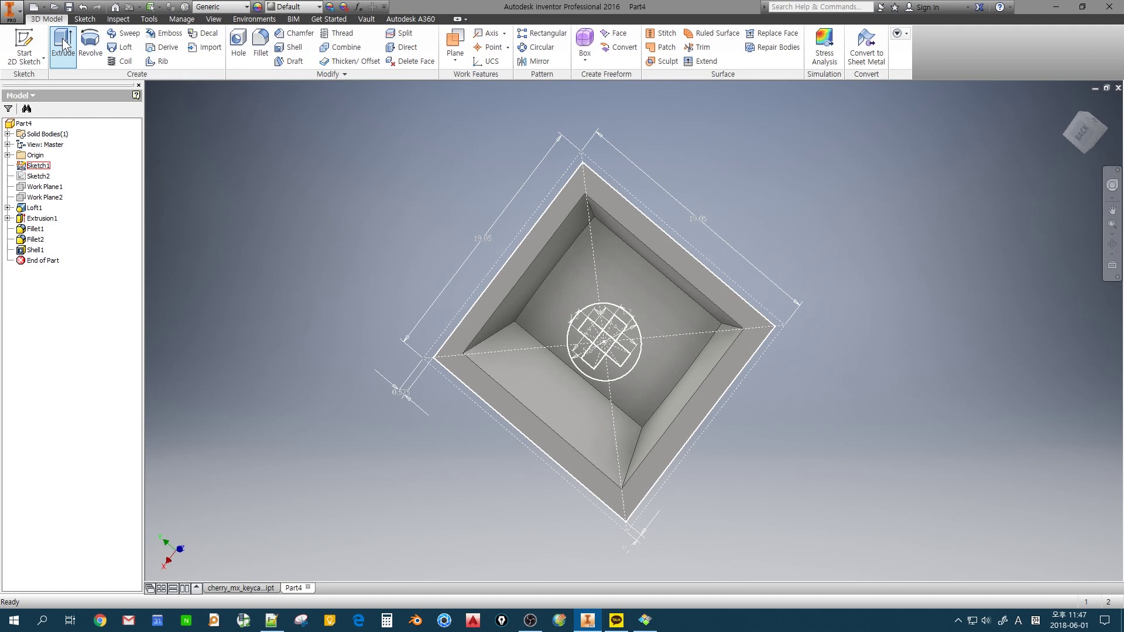
{"action": "left_click", "coordinate": [573, 341]}
{"action": "mouse_move", "coordinate": [579, 351]}
{"action": "middle_mouse_down", "text": "shift"}
{"action": "mouse_move", "coordinate": [497, 402]}
{"action": "mouse_move", "coordinate": [484, 451]}
{"action": "mouse_move", "coordinate": [497, 367]}
{"action": "mouse_move", "coordinate": [477, 372]}
{"action": "mouse_move", "coordinate": [329, 316]}
{"action": "middle_mouse_up", "text": "shift"}
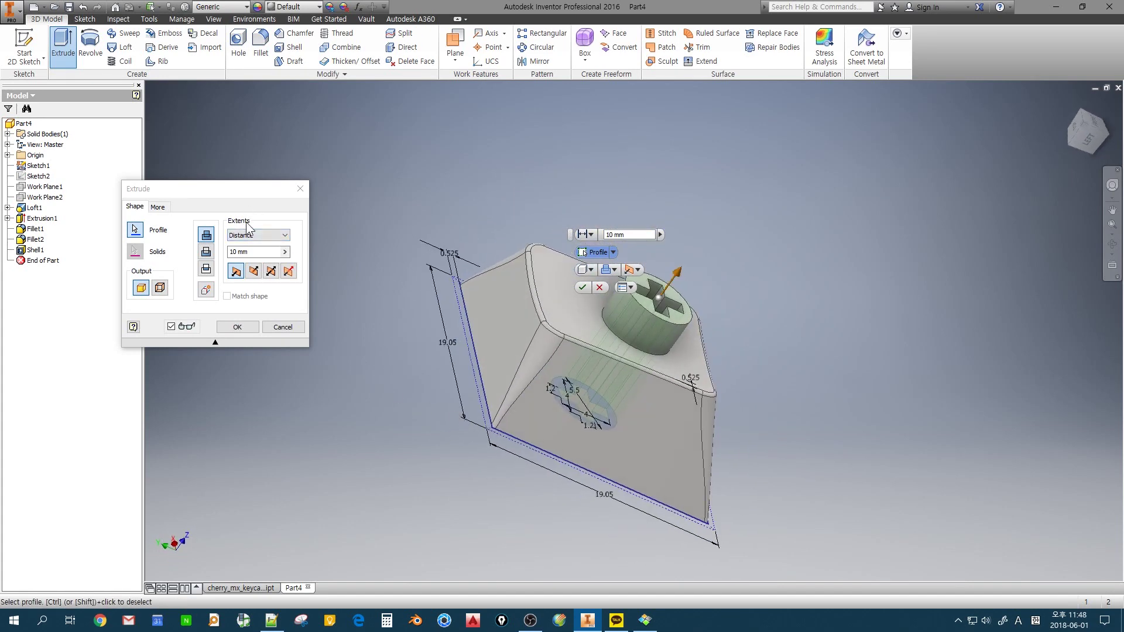
{"action": "left_click", "coordinate": [266, 234]}
{"action": "left_click", "coordinate": [279, 254]}
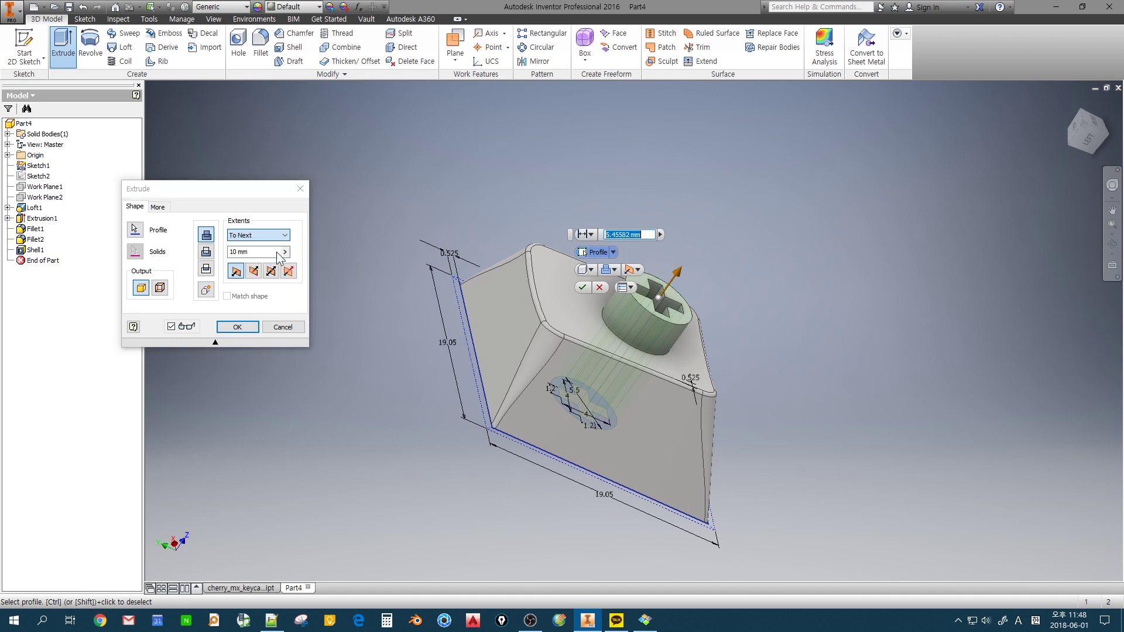
{"action": "middle_click_drag", "start_coordinate": [279, 258], "coordinate": [398, 354], "text": "shift"}
{"action": "left_click", "coordinate": [238, 326]}
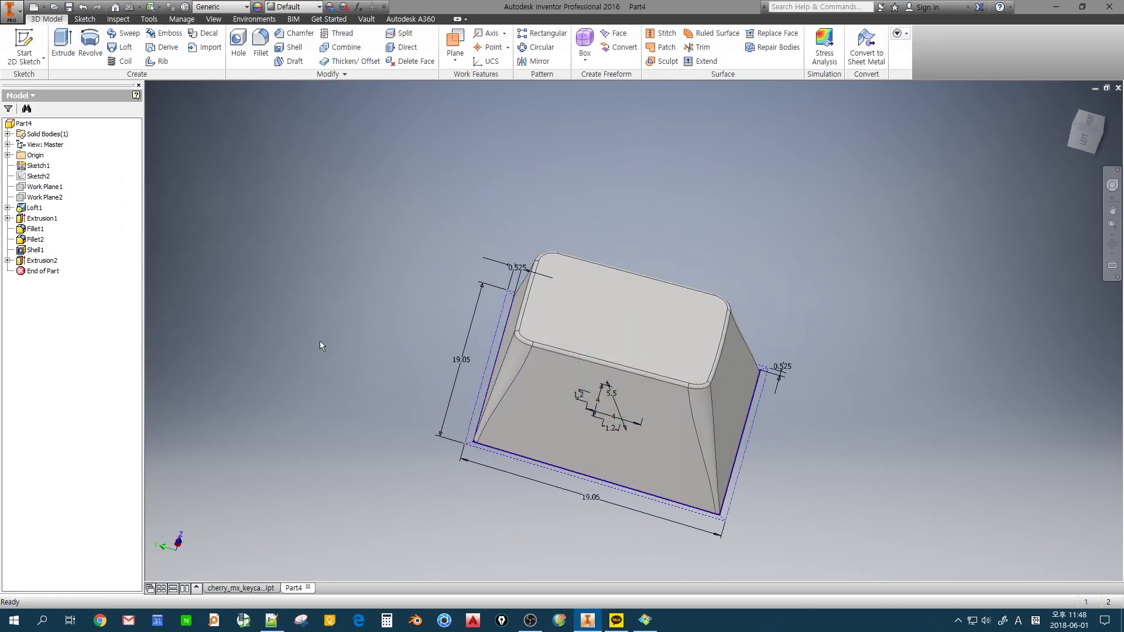
Hide the base sketch that holds the keycap outline and stem profile
{"action": "middle_click_drag", "start_coordinate": [331, 342], "coordinate": [228, 320], "text": "shift"}
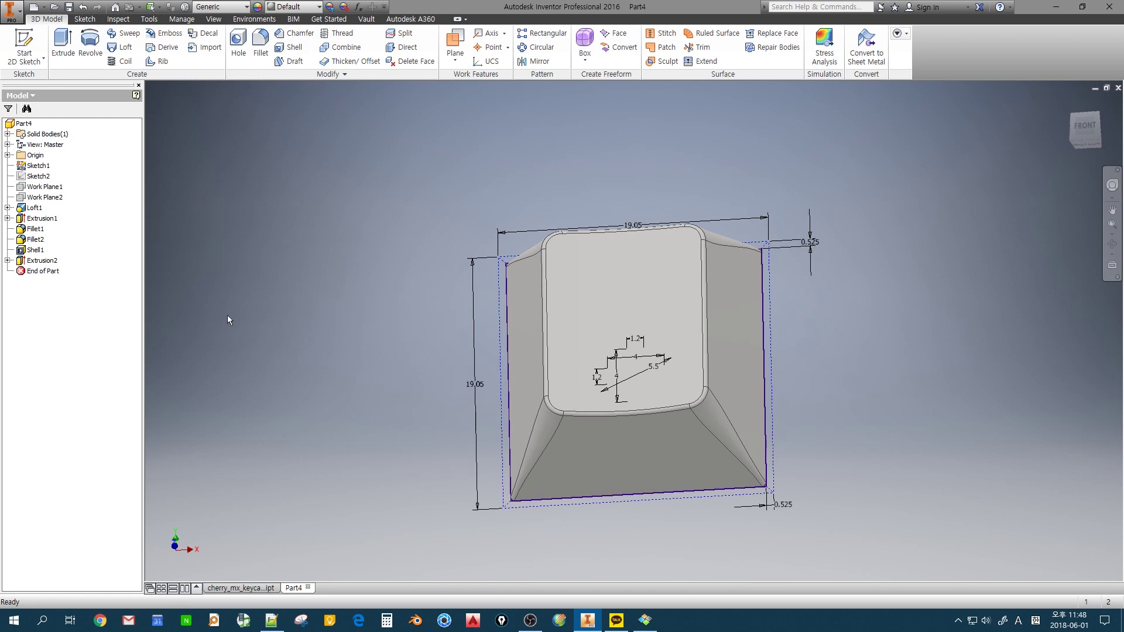
{"action": "right_click", "coordinate": [45, 175]}
{"action": "left_click", "coordinate": [71, 273]}
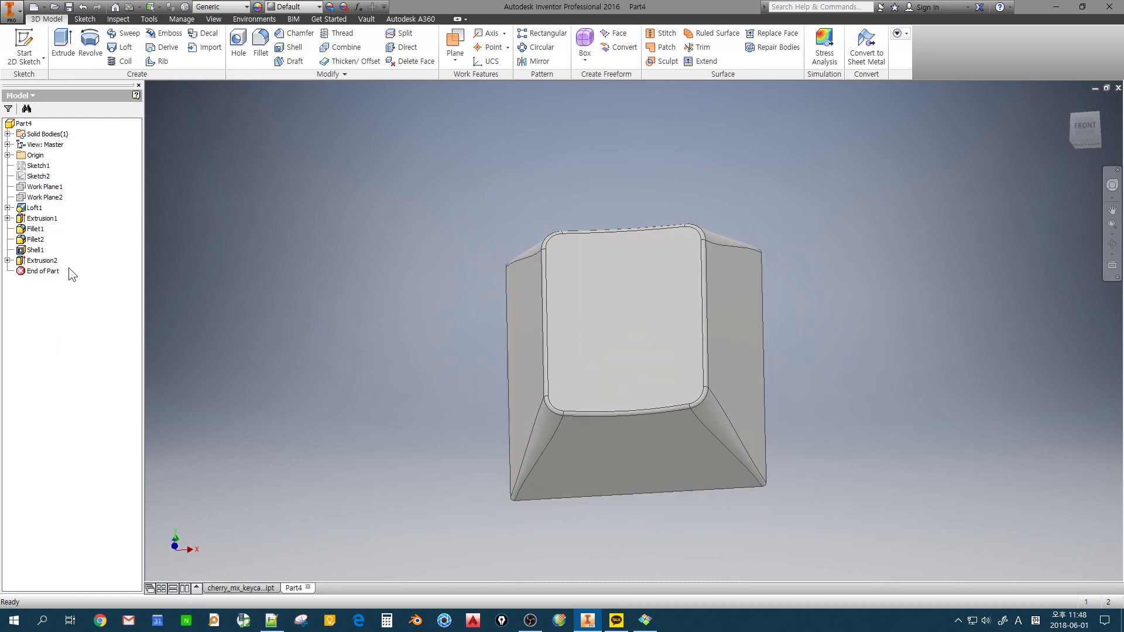
Save the finished keycap part to the desktop as "keycap 1u in row2"
{"action": "middle_click_drag", "start_coordinate": [331, 319], "coordinate": [737, 316], "text": "shift"}
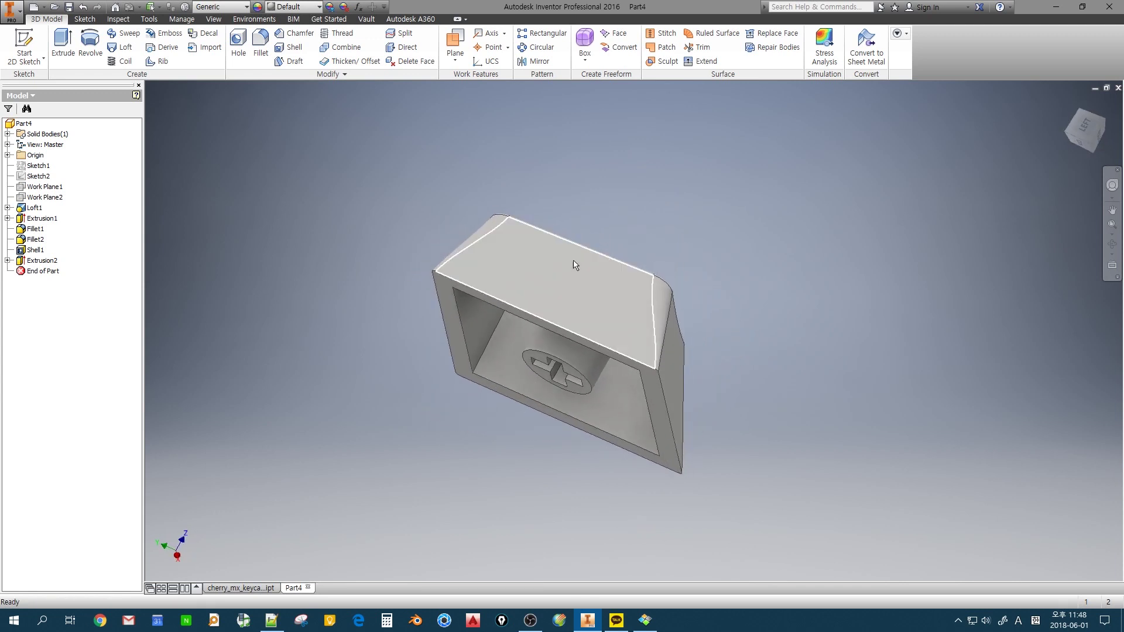
{"action": "middle_click_drag", "start_coordinate": [480, 246], "coordinate": [542, 377], "text": "shift"}
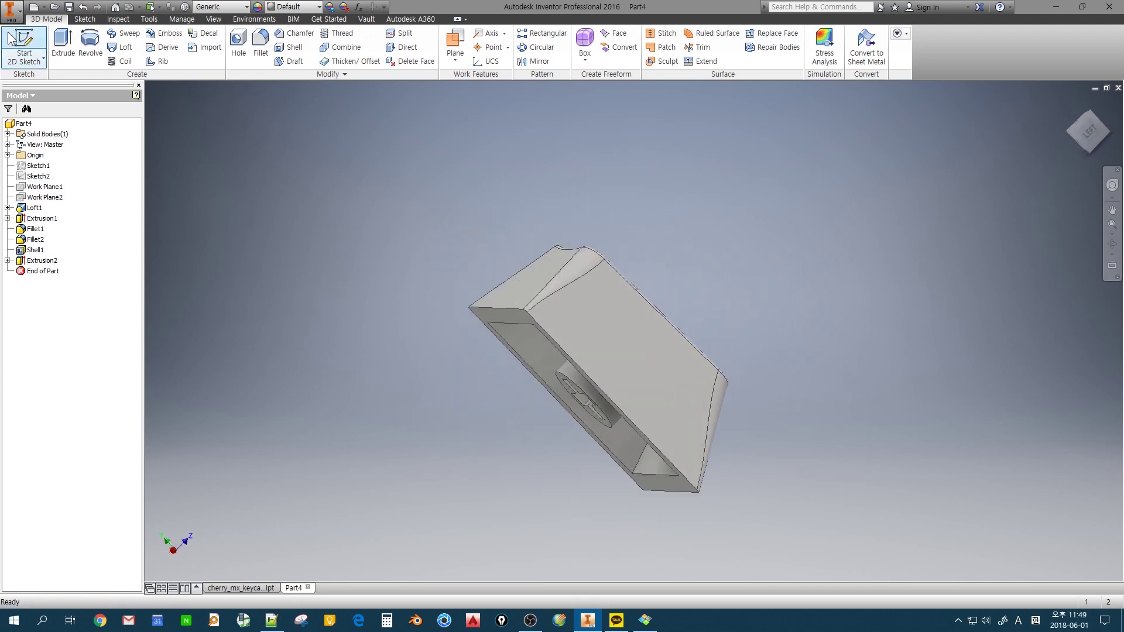
{"action": "left_click", "coordinate": [69, 7]}
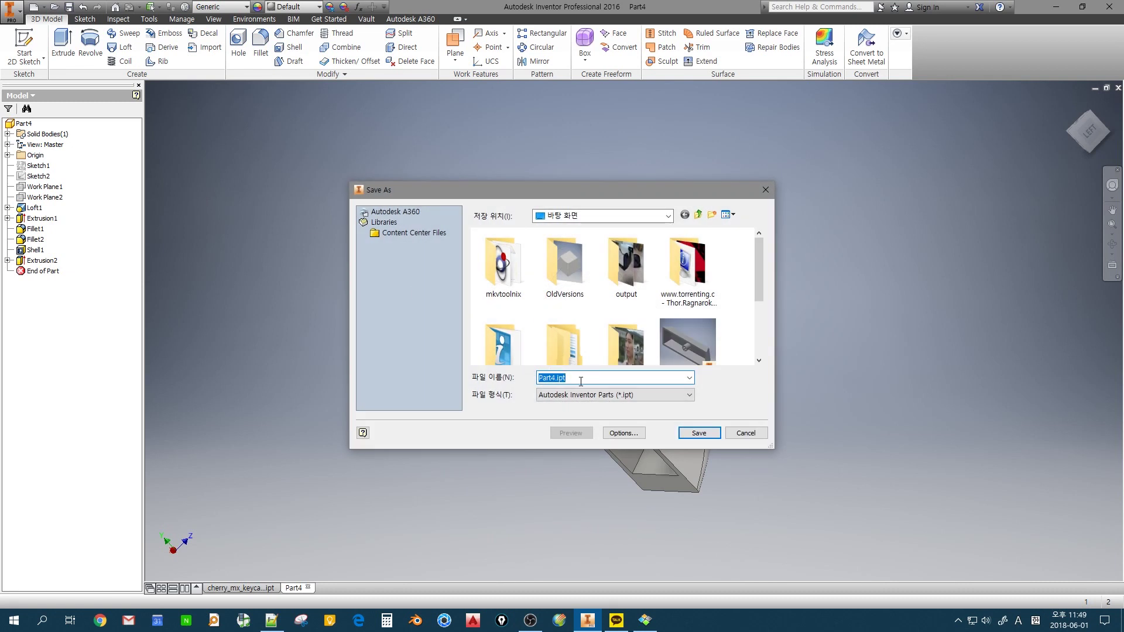
{"action": "scroll", "coordinate": [756, 315], "scroll_direction": "down", "scroll_amount": 3}
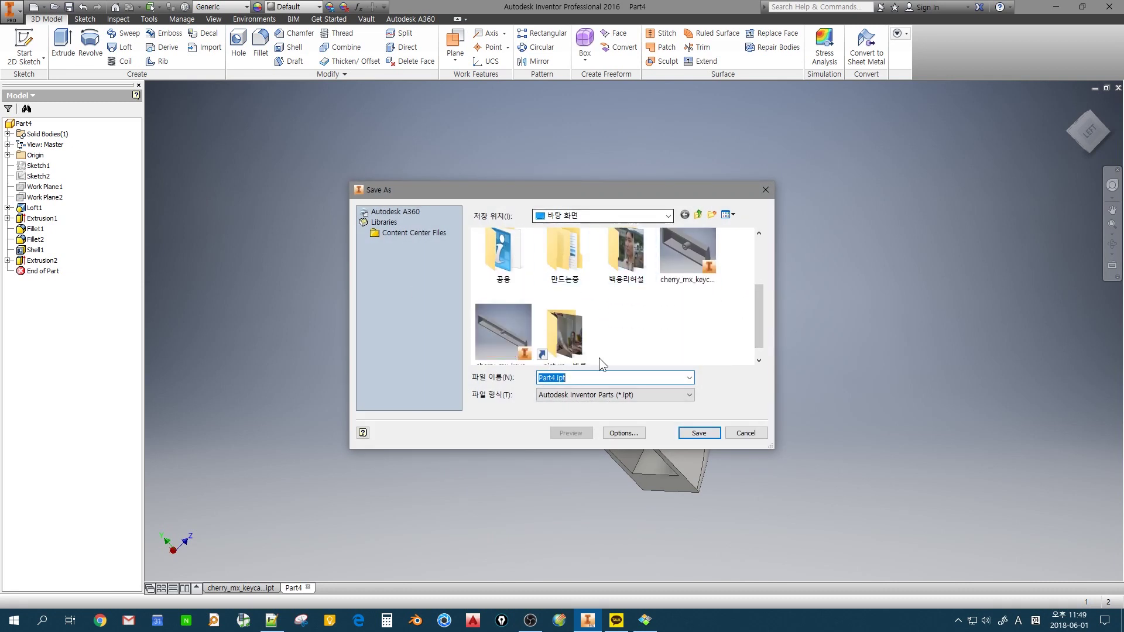
{"action": "scroll", "coordinate": [754, 342], "scroll_direction": "down", "scroll_amount": 1}
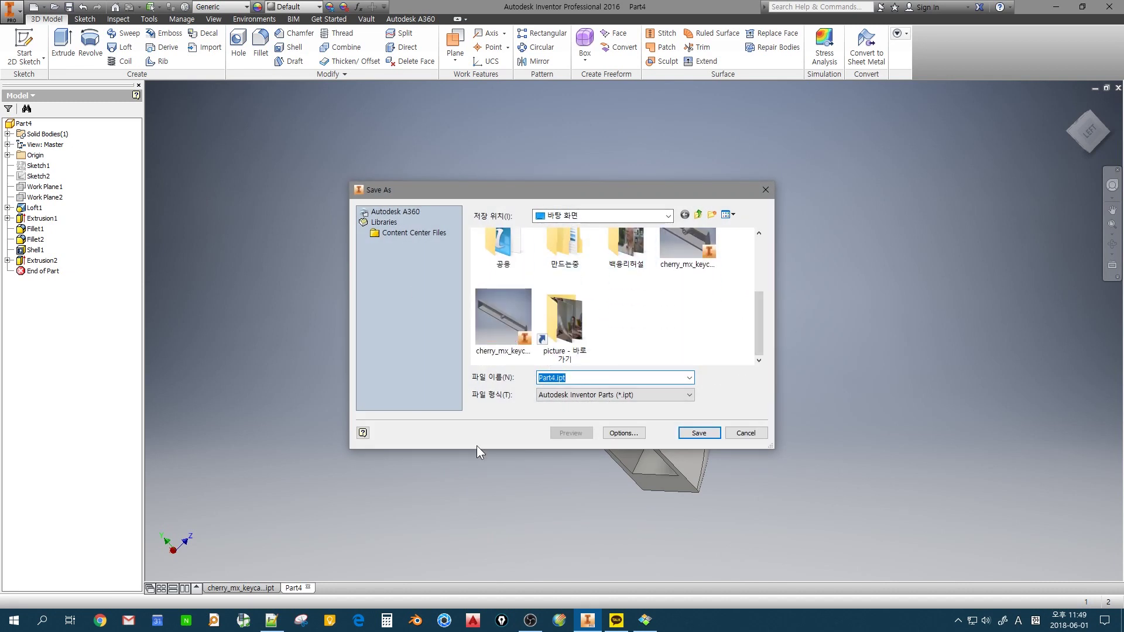
{"action": "type", "text": "keycap 1u in row2"}
{"action": "left_click", "coordinate": [698, 433]}
Edit the base sketch to set the outer rectangle's horizontal width to 19.05 mm * 1.5, and finish the sketch
{"action": "middle_click_drag", "start_coordinate": [729, 360], "coordinate": [437, 412], "text": "shift"}
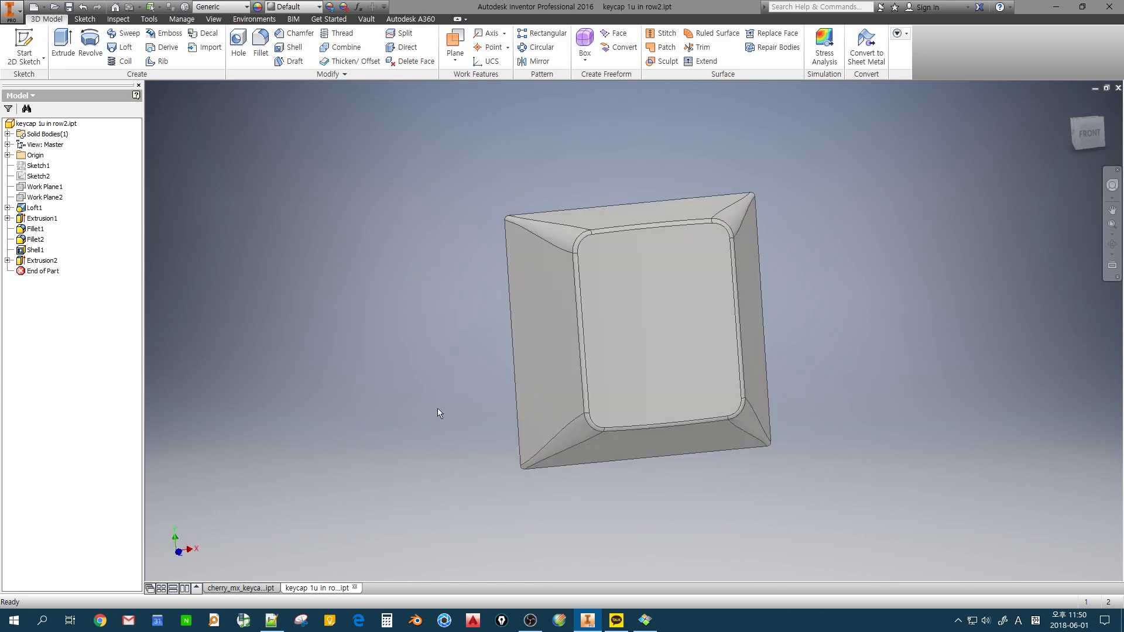
{"action": "double_click", "coordinate": [33, 166]}
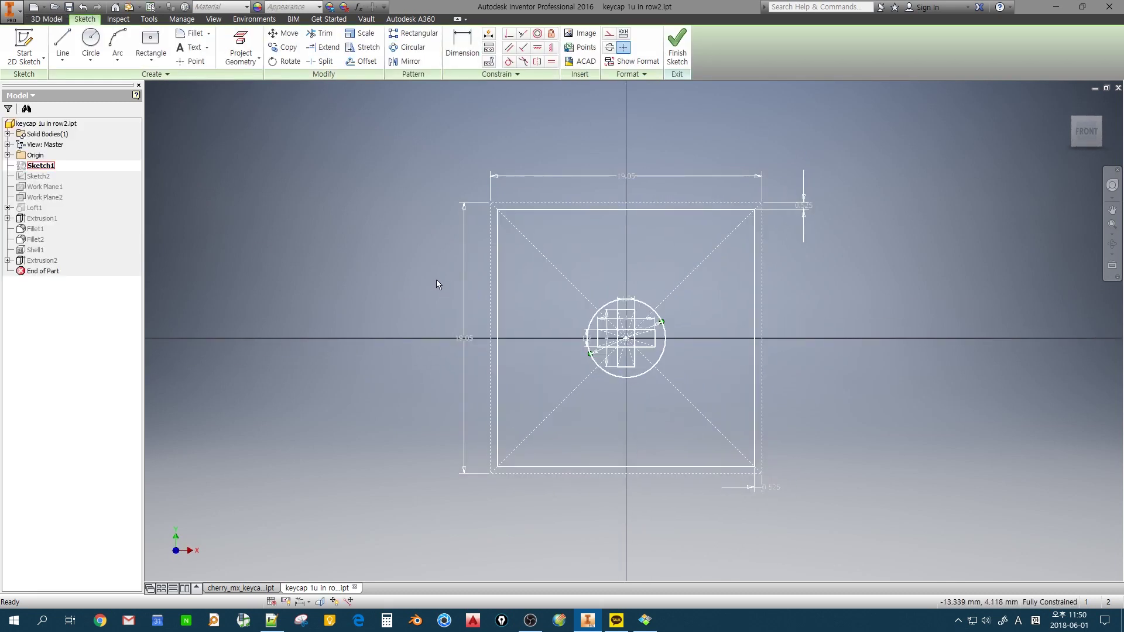
{"action": "double_click", "coordinate": [622, 176]}
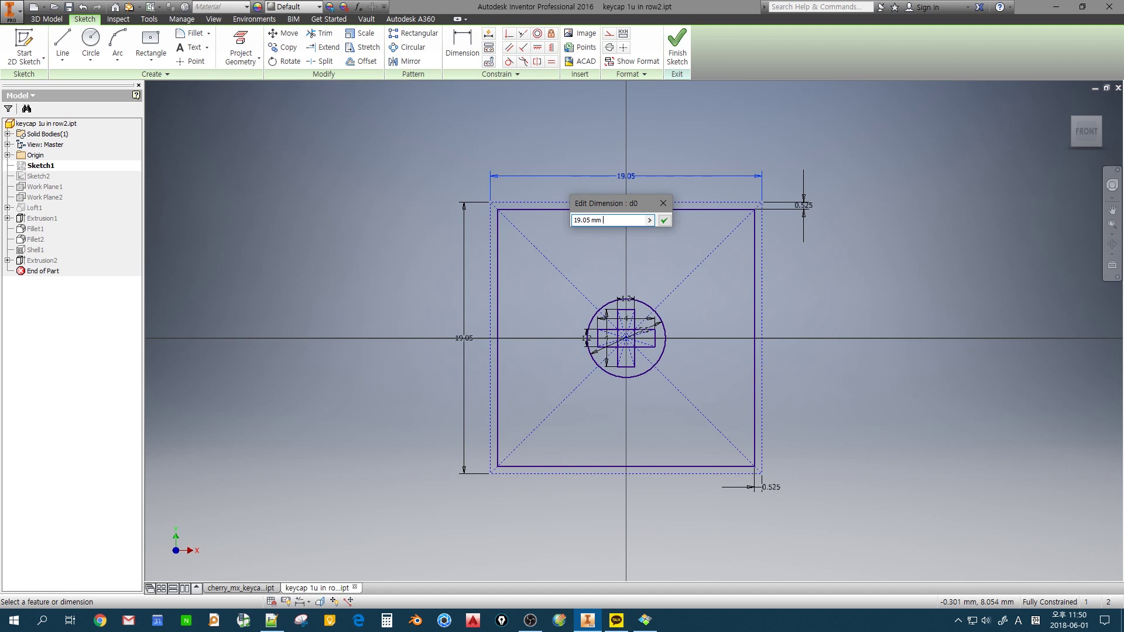
{"action": "type", "text": "* 1.5"}
{"action": "key", "text": "Return"}
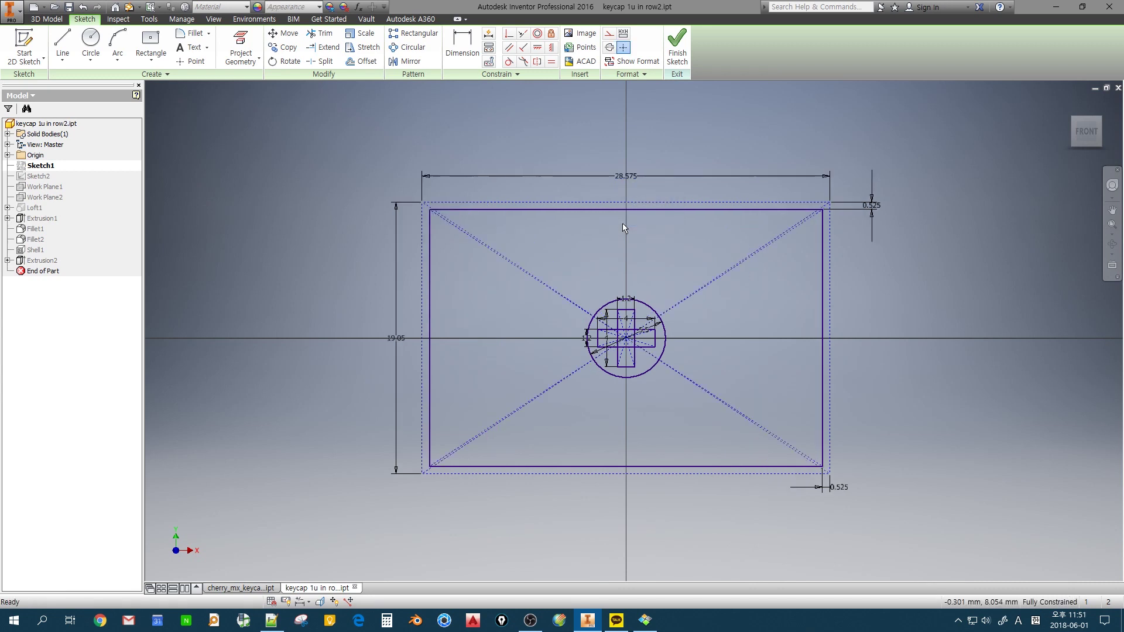
{"action": "left_click", "coordinate": [678, 46]}
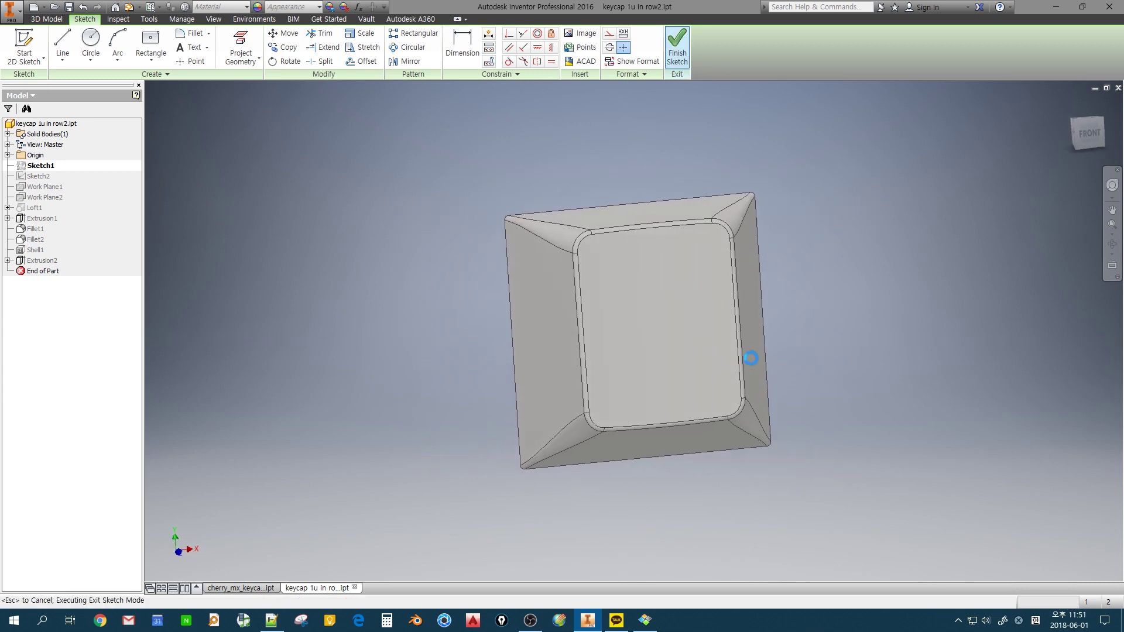
In the side profile sketch, set the upper horizontal dimension to 6.2 mm, following the "A" key in the keycap reference image
{"action": "mouse_move", "coordinate": [753, 371]}
{"action": "middle_mouse_down", "text": "shift"}
{"action": "mouse_move", "coordinate": [748, 407]}
{"action": "mouse_move", "coordinate": [813, 391]}
{"action": "mouse_move", "coordinate": [806, 447]}
{"action": "mouse_move", "coordinate": [808, 401]}
{"action": "mouse_move", "coordinate": [789, 468]}
{"action": "mouse_move", "coordinate": [728, 464]}
{"action": "mouse_move", "coordinate": [798, 427]}
{"action": "mouse_move", "coordinate": [794, 440]}
{"action": "middle_mouse_up", "text": "shift"}
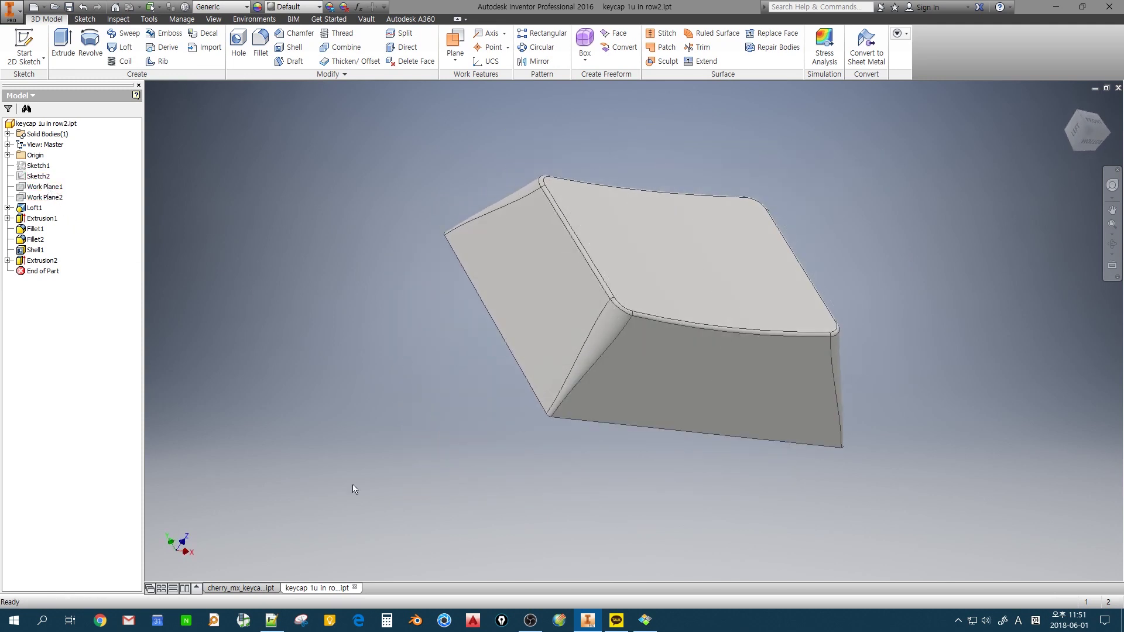
{"action": "double_click", "coordinate": [34, 177]}
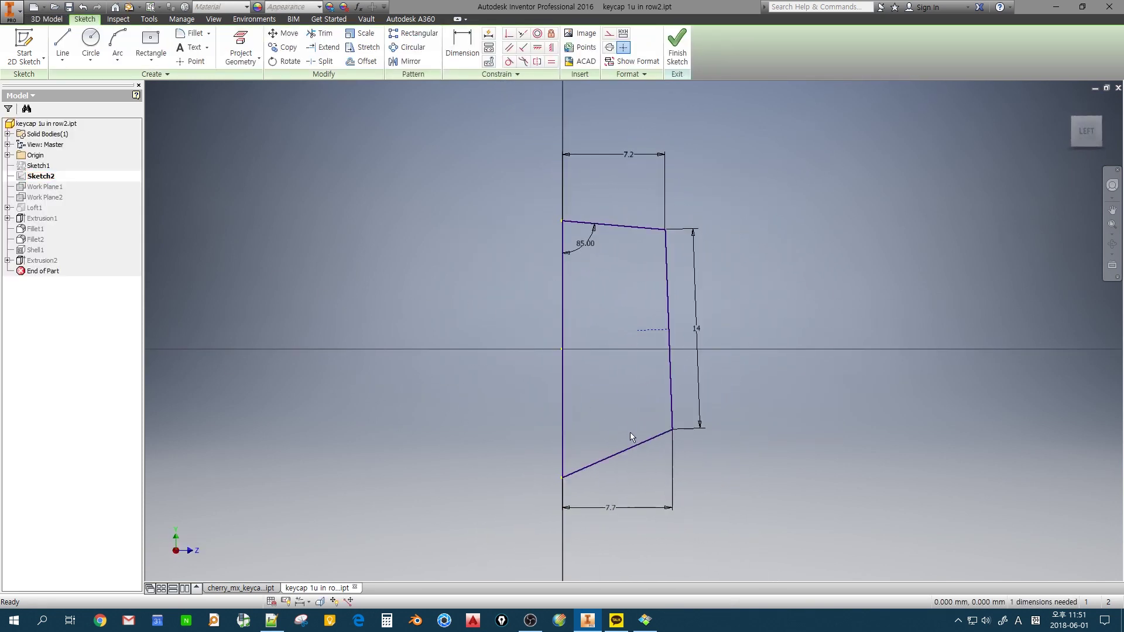
{"action": "key", "text": "alt+Tab"}
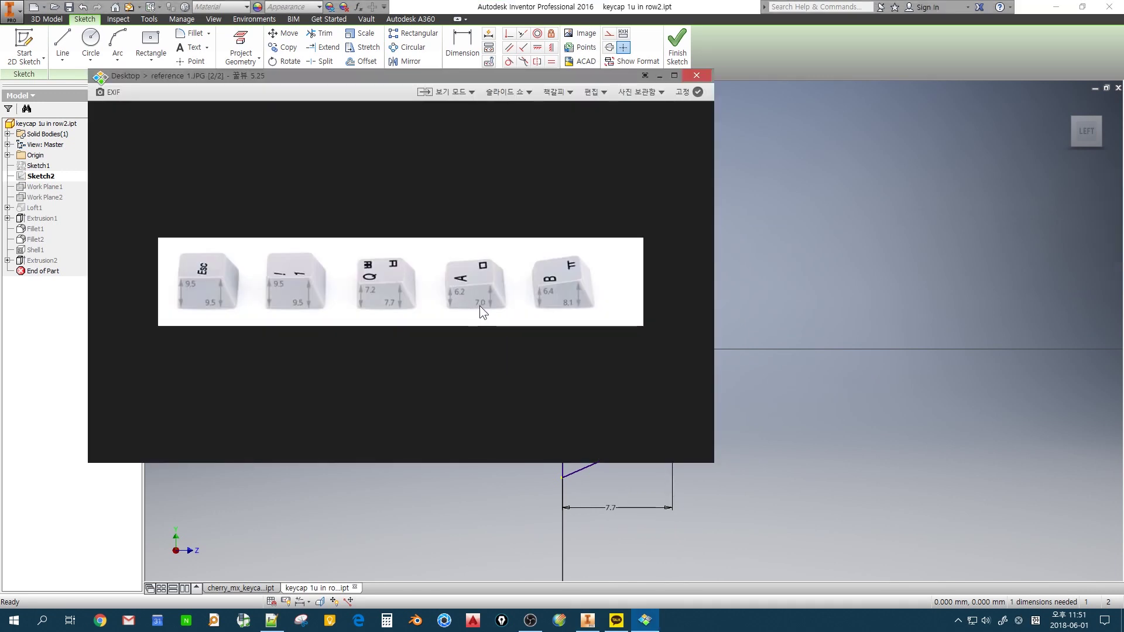
{"action": "left_click", "coordinate": [604, 12]}
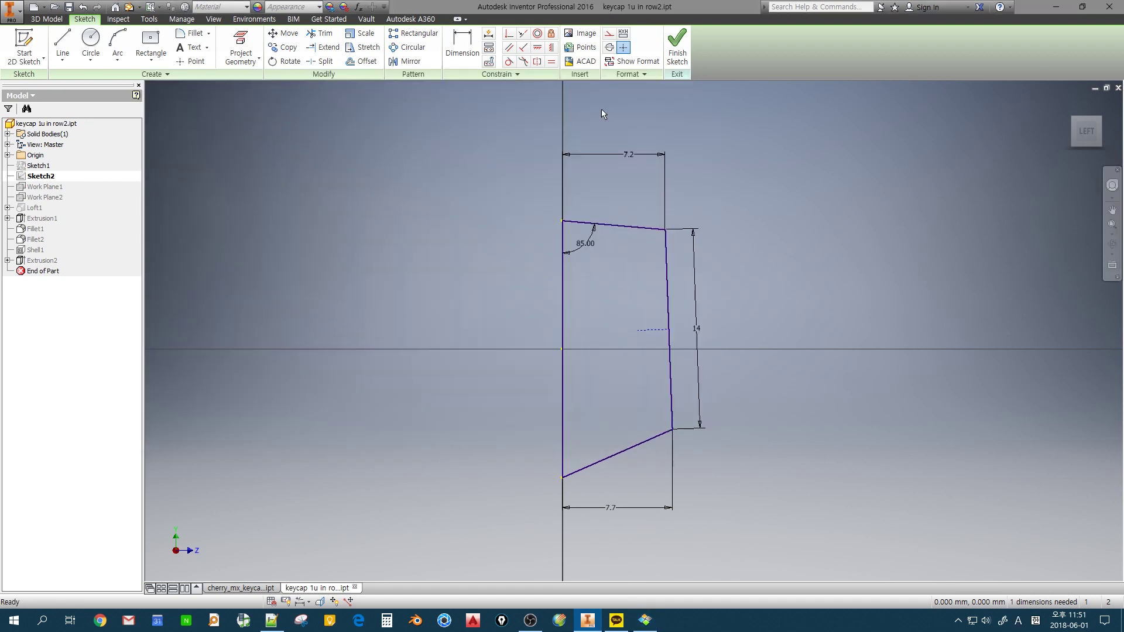
{"action": "double_click", "coordinate": [627, 154]}
{"action": "type", "text": "6.2"}
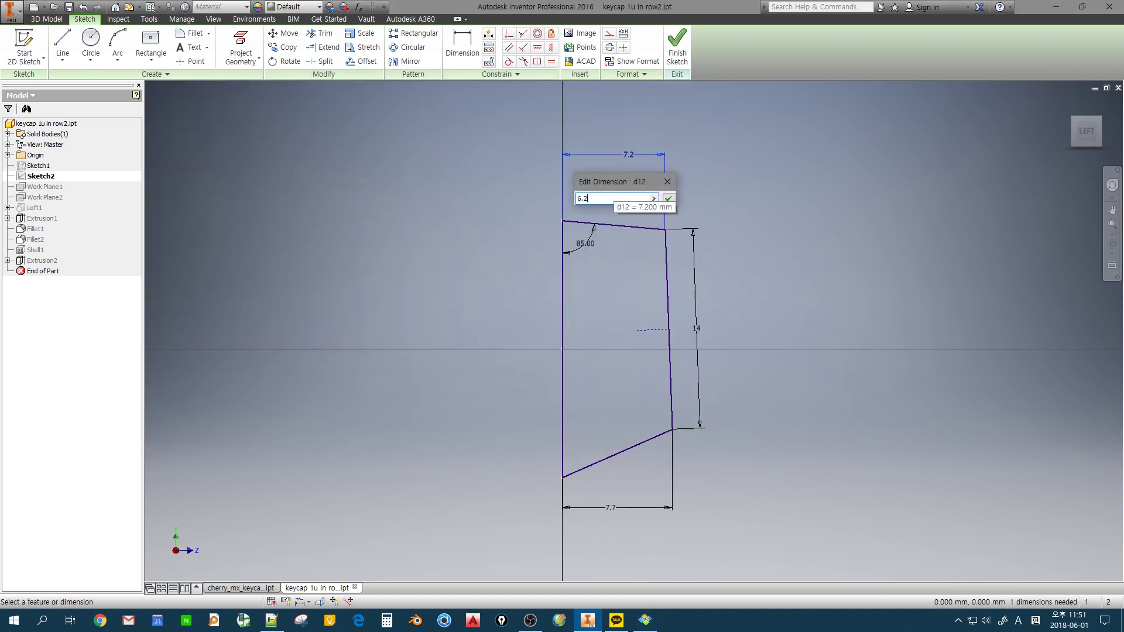
{"action": "key", "text": "Return"}
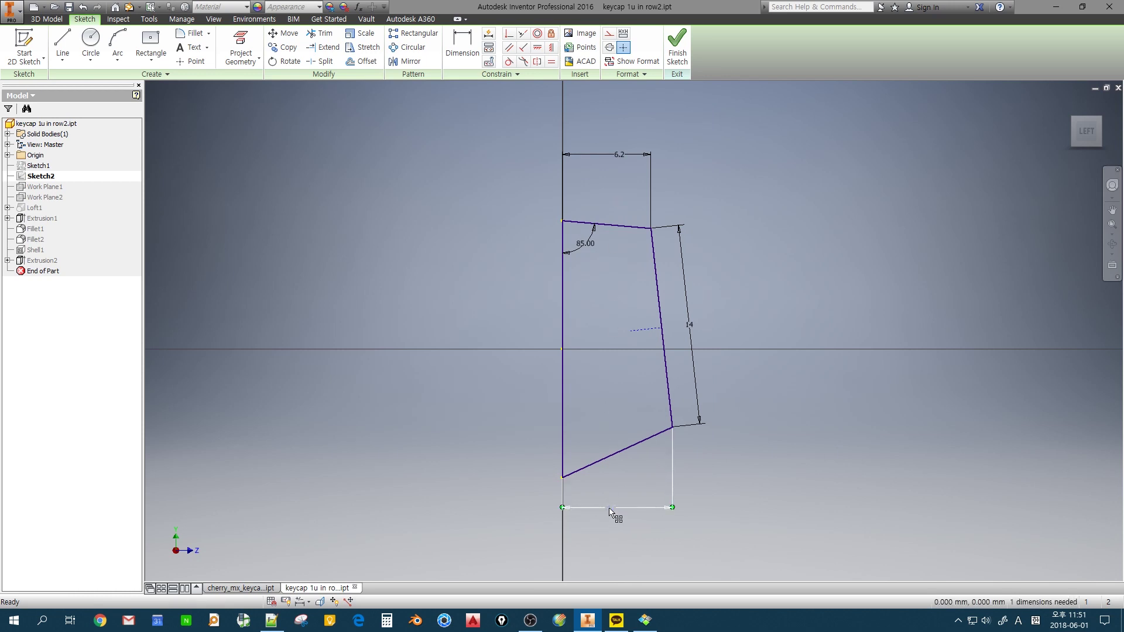
Set the side profile's lower horizontal dimension to 7.0 mm and finish the sketch
{"action": "double_click", "coordinate": [609, 508]}
{"action": "type", "text": "7."}
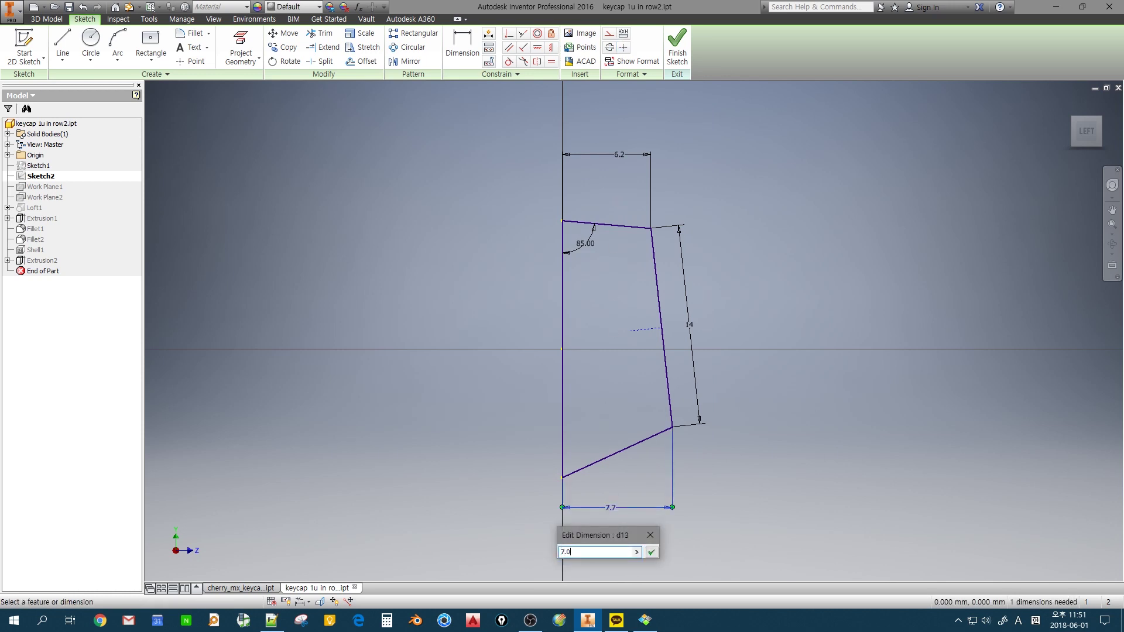
{"action": "type", "text": "0"}
{"action": "key", "text": "Return"}
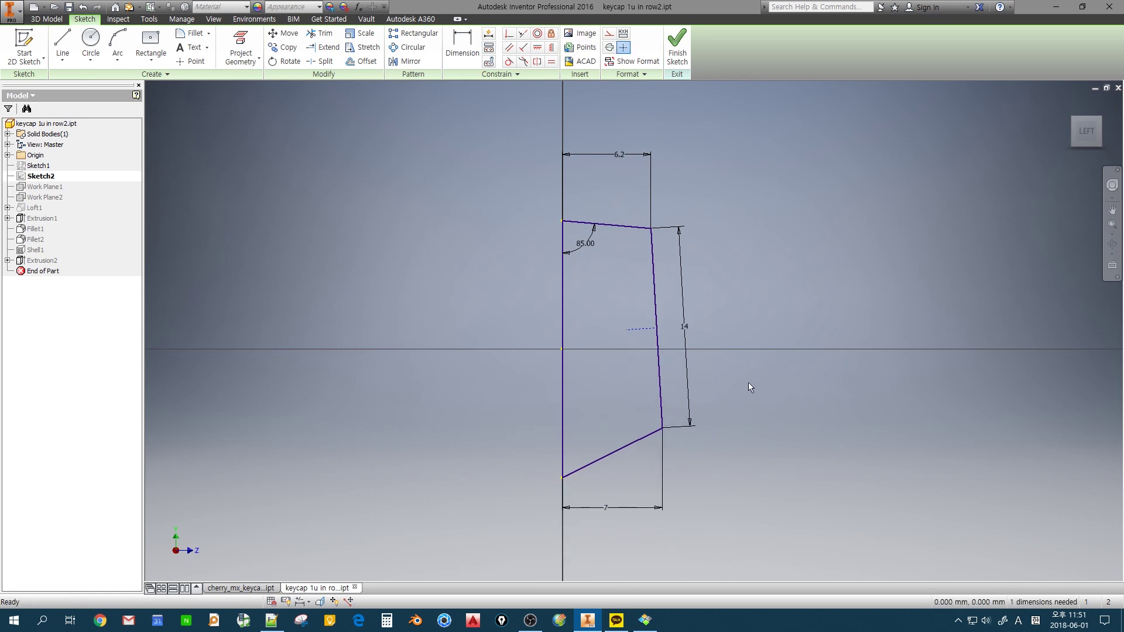
{"action": "left_click", "coordinate": [677, 46]}
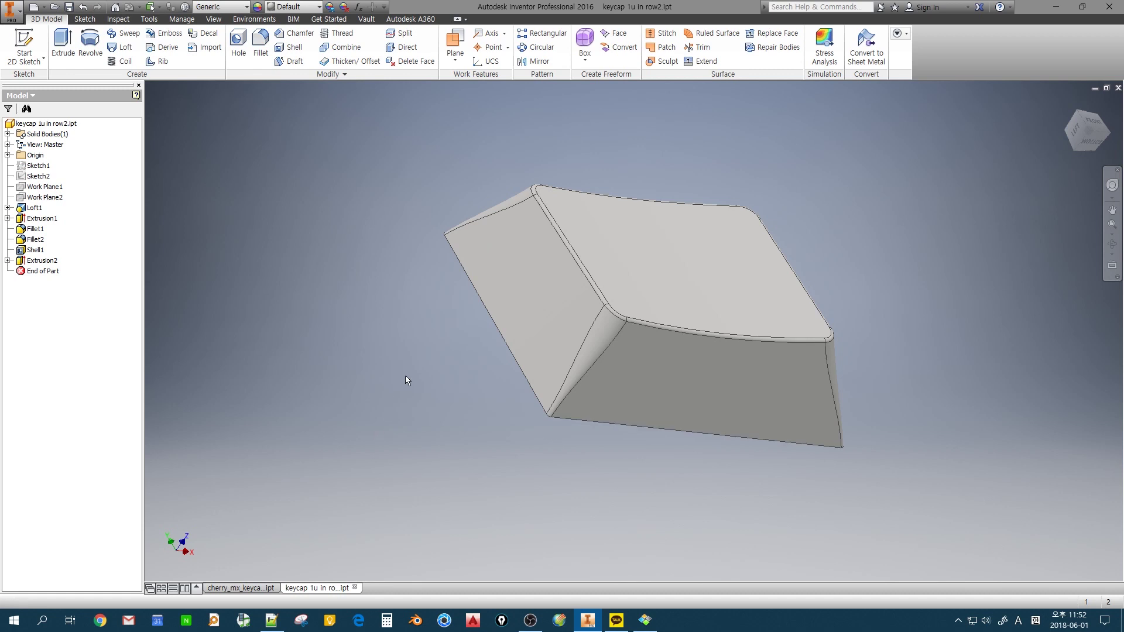
Save the modified keycap under the new file name "keycap 1.5u in row3.ipt"
{"action": "middle_click_drag", "start_coordinate": [408, 384], "coordinate": [328, 363], "text": "shift"}
{"action": "left_click", "coordinate": [10, 10]}
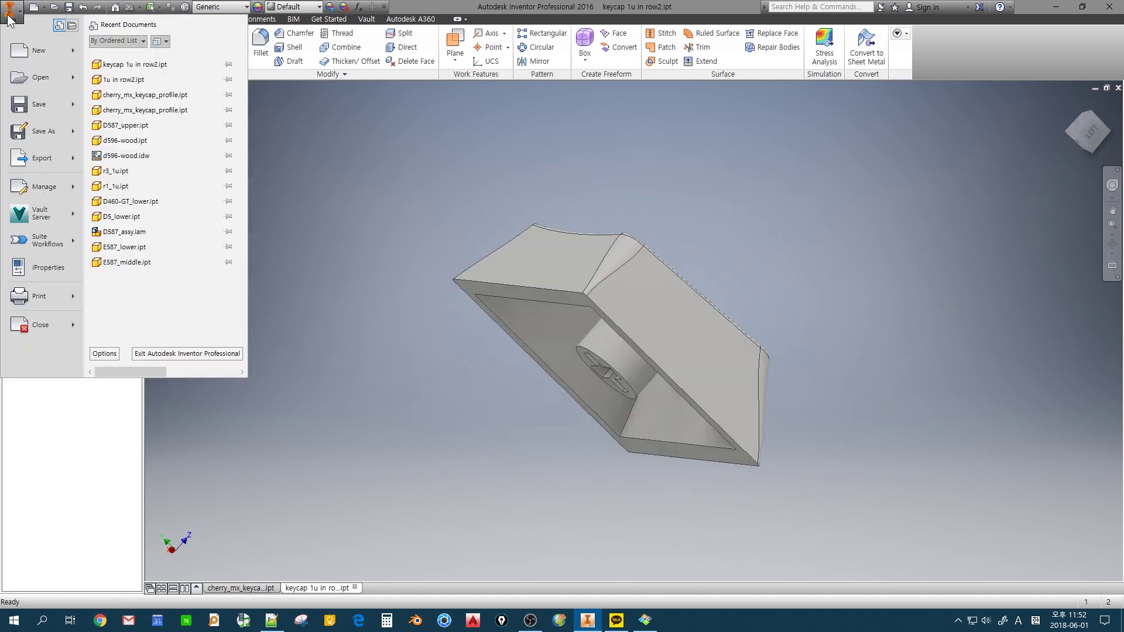
{"action": "left_click", "coordinate": [48, 133]}
{"action": "left_click", "coordinate": [566, 378]}
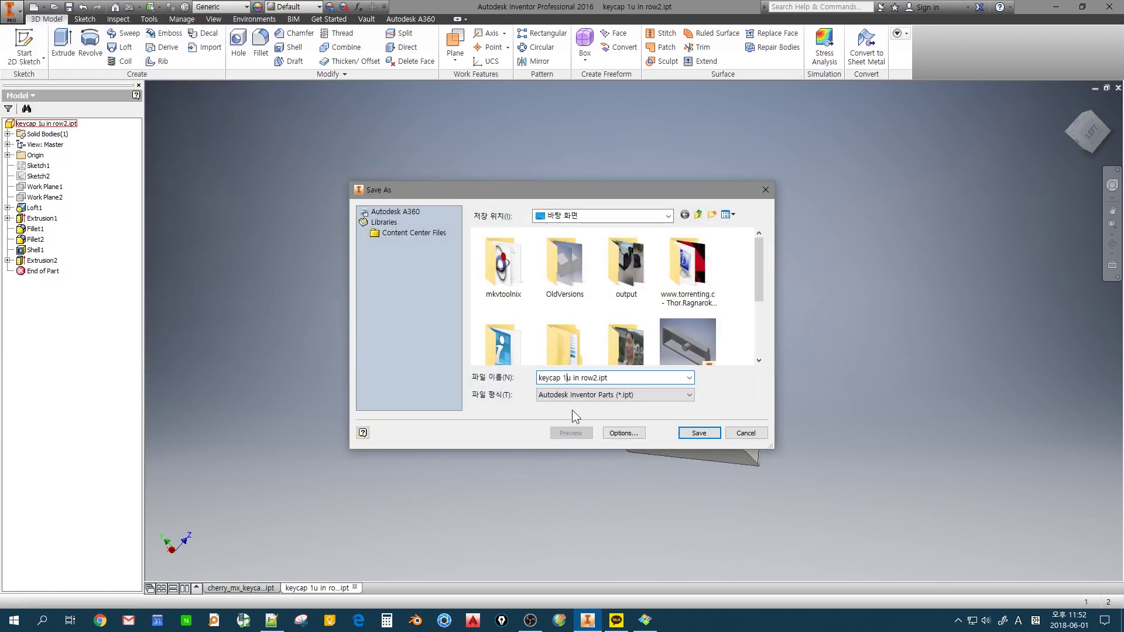
{"action": "type", "text": ".5"}
{"action": "key", "text": "Delete"}
{"action": "type", "text": "3"}
{"action": "key", "text": "Return"}
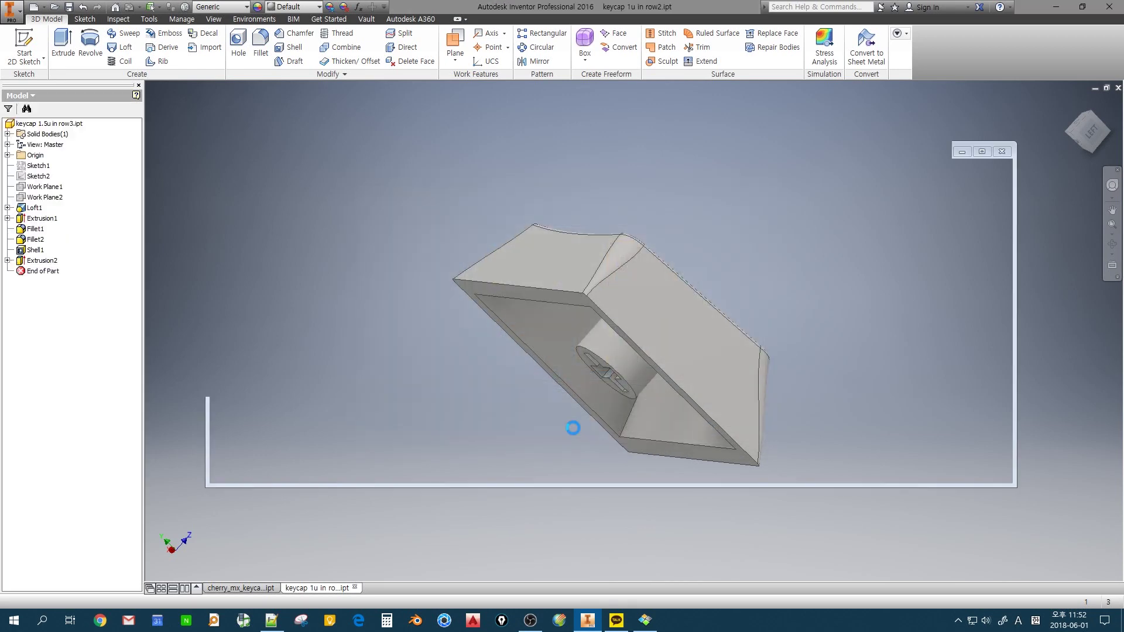
{"action": "key", "text": "F6"}
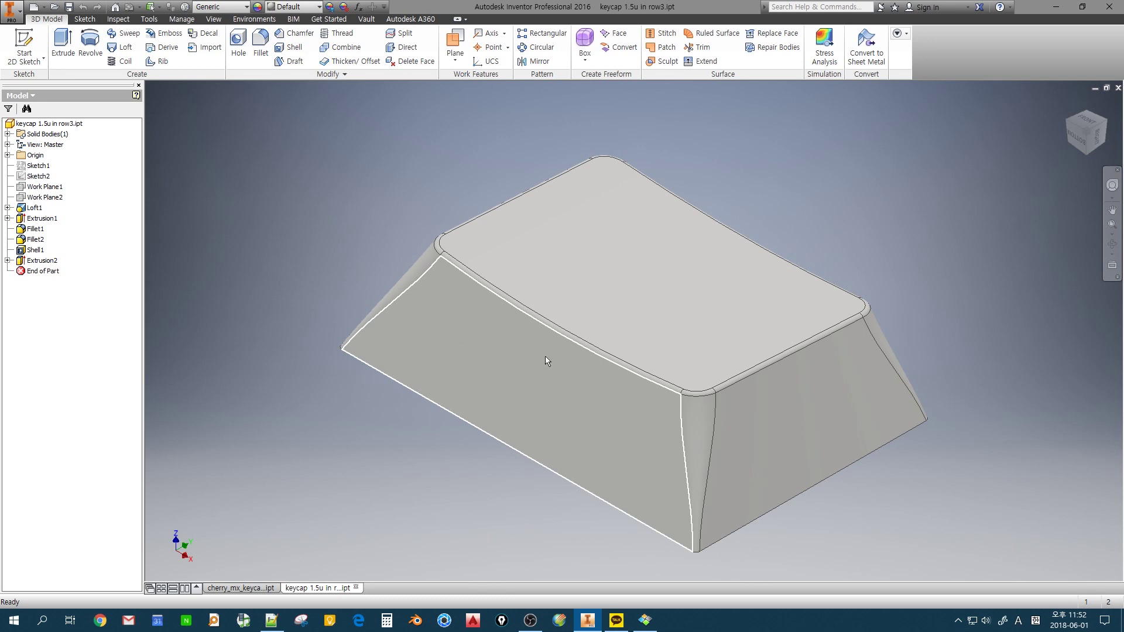
{"action": "middle_click_drag", "start_coordinate": [554, 402], "coordinate": [600, 387], "text": "shift"}
{"action": "middle_click_drag", "start_coordinate": [365, 307], "coordinate": [384, 336], "text": "shift"}
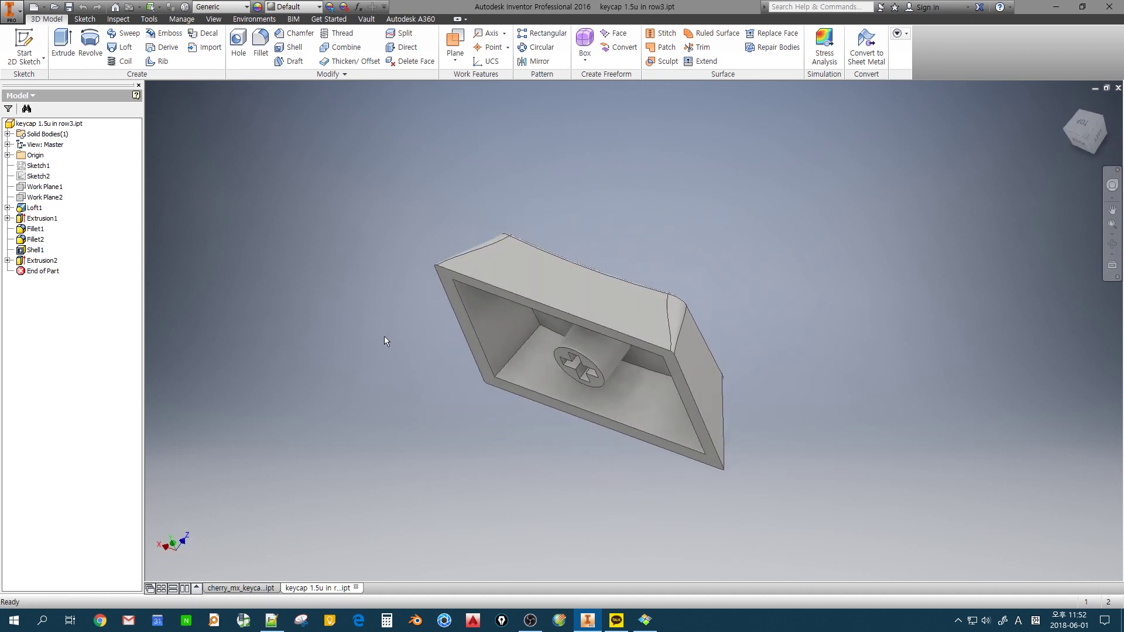